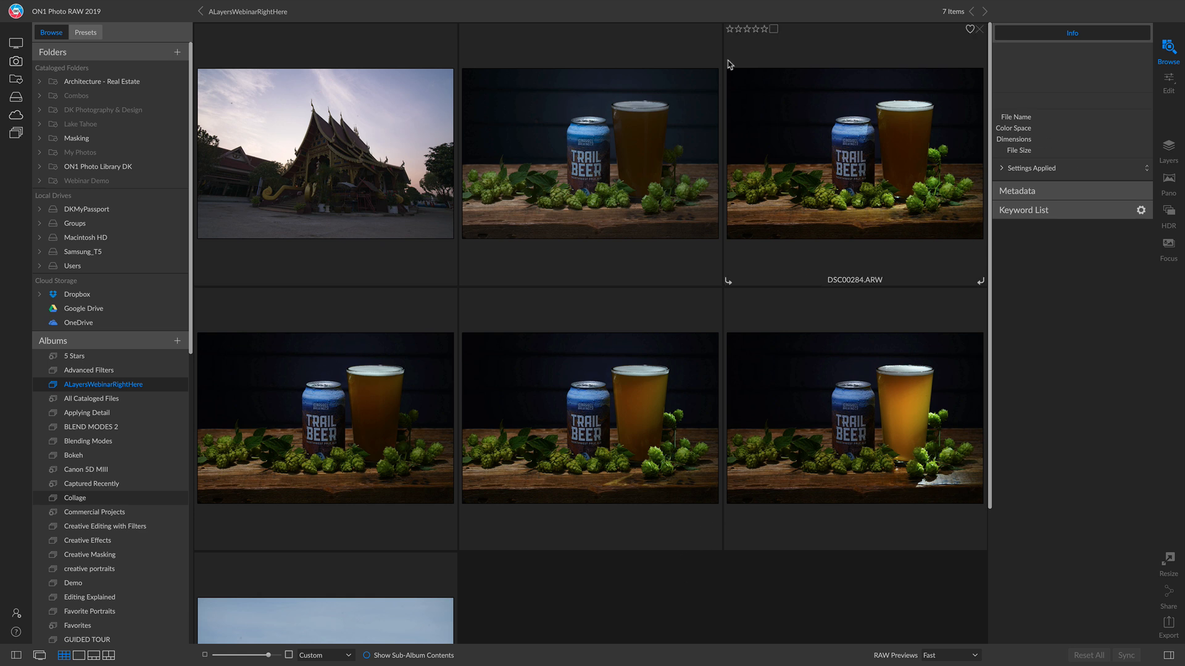
- View the beer photos DSC00283.ARW to DSC00287.ARW one by one at full size and compare how each is lit
{"action": "left_click", "coordinate": [627, 185]}
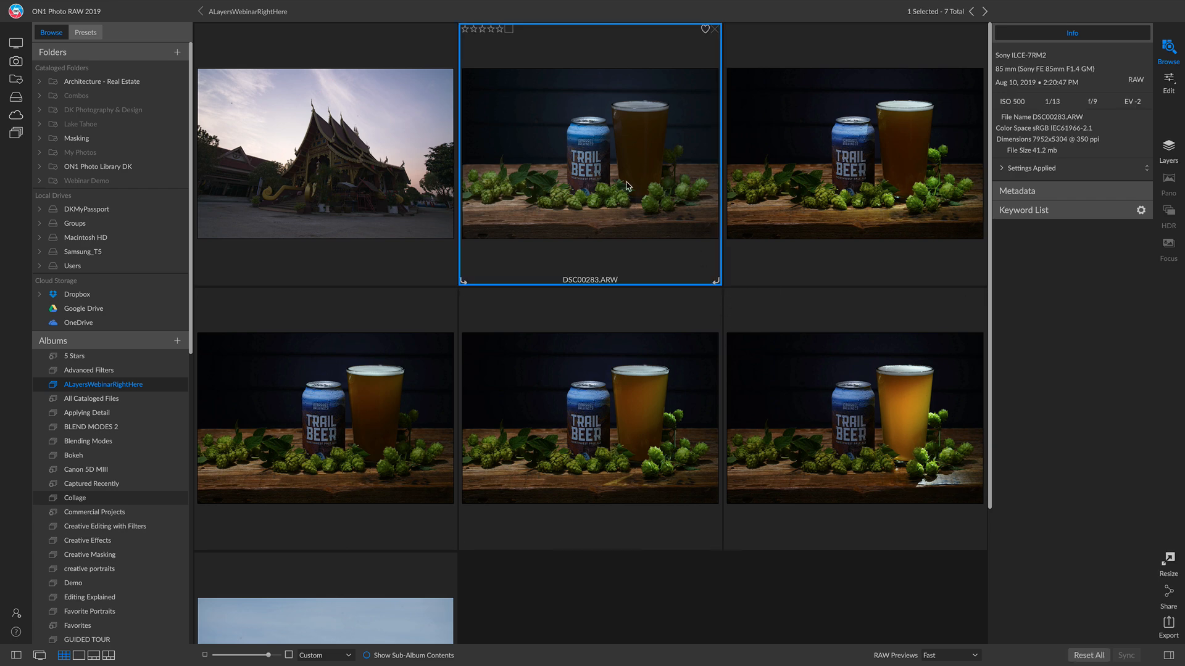
{"action": "double_click", "coordinate": [627, 185]}
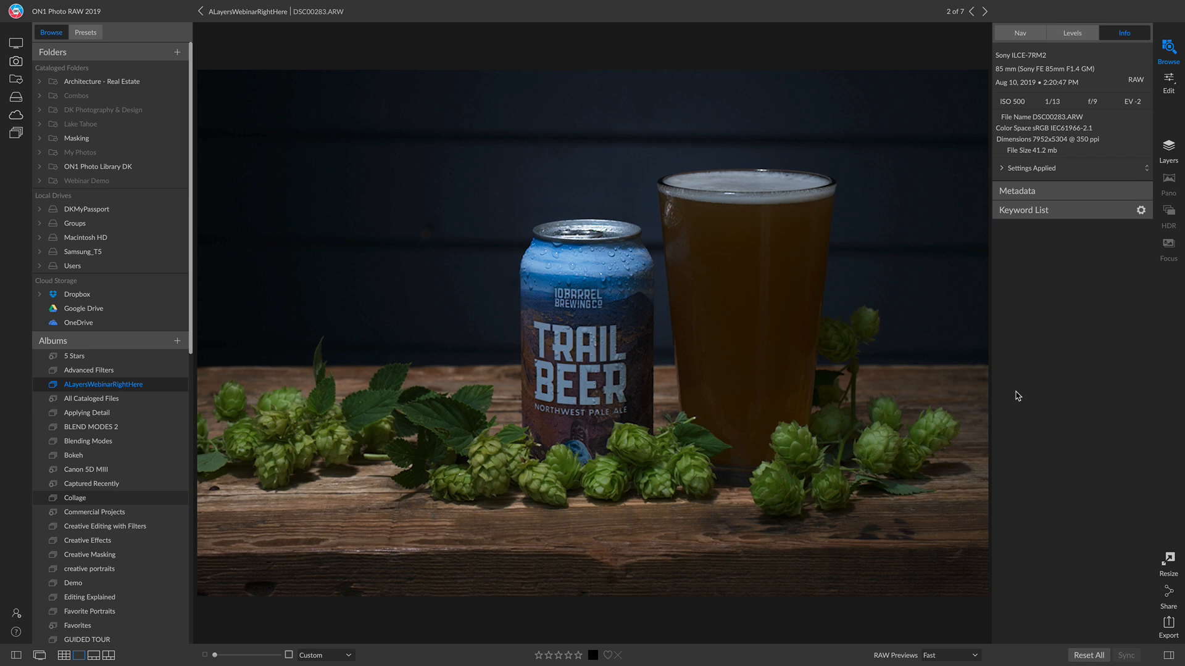
{"action": "key", "text": "Right"}
{"action": "key", "text": "Right"}
{"action": "key", "text": "Right"}
{"action": "key", "text": "Right"}
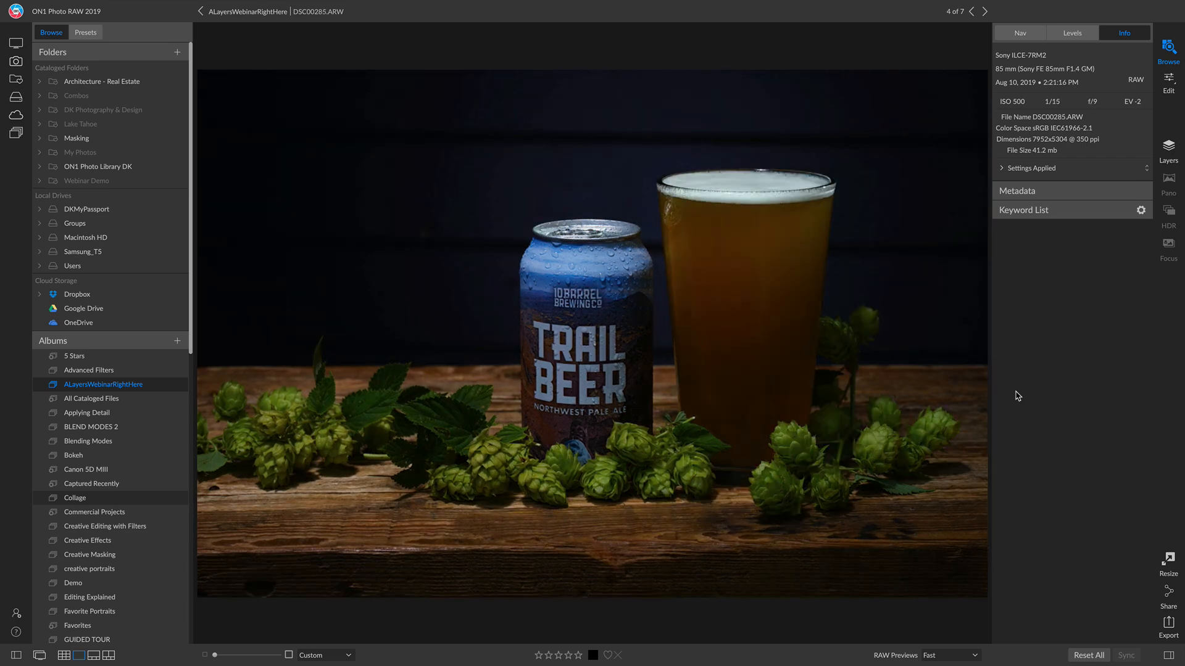
{"action": "key", "text": "Right"}
{"action": "key", "text": "Left"}
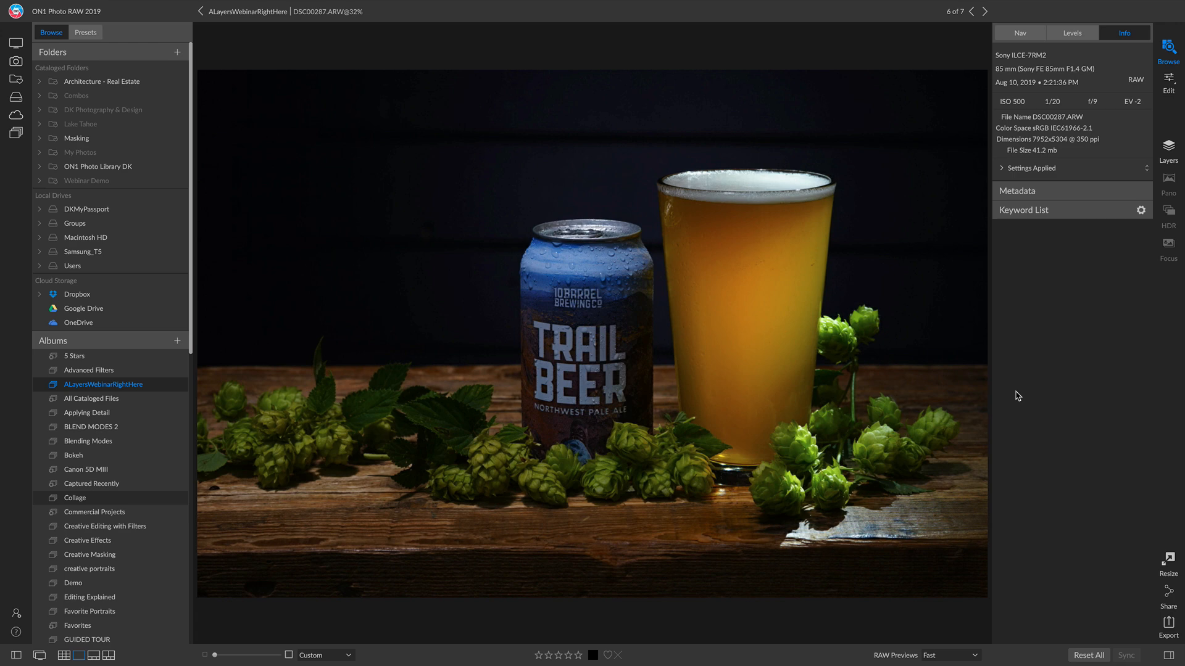
{"action": "key", "text": "Left"}
{"action": "key", "text": "Left"}
{"action": "key", "text": "Left"}
{"action": "key", "text": "Left"}
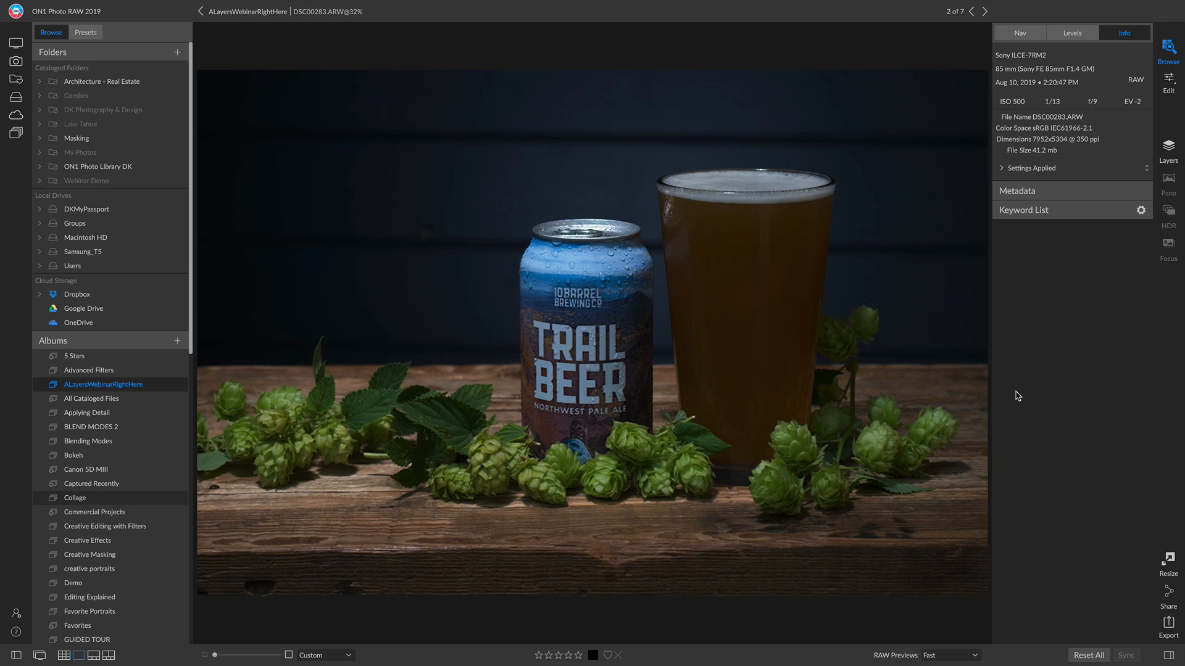
{"action": "key", "text": "Right"}
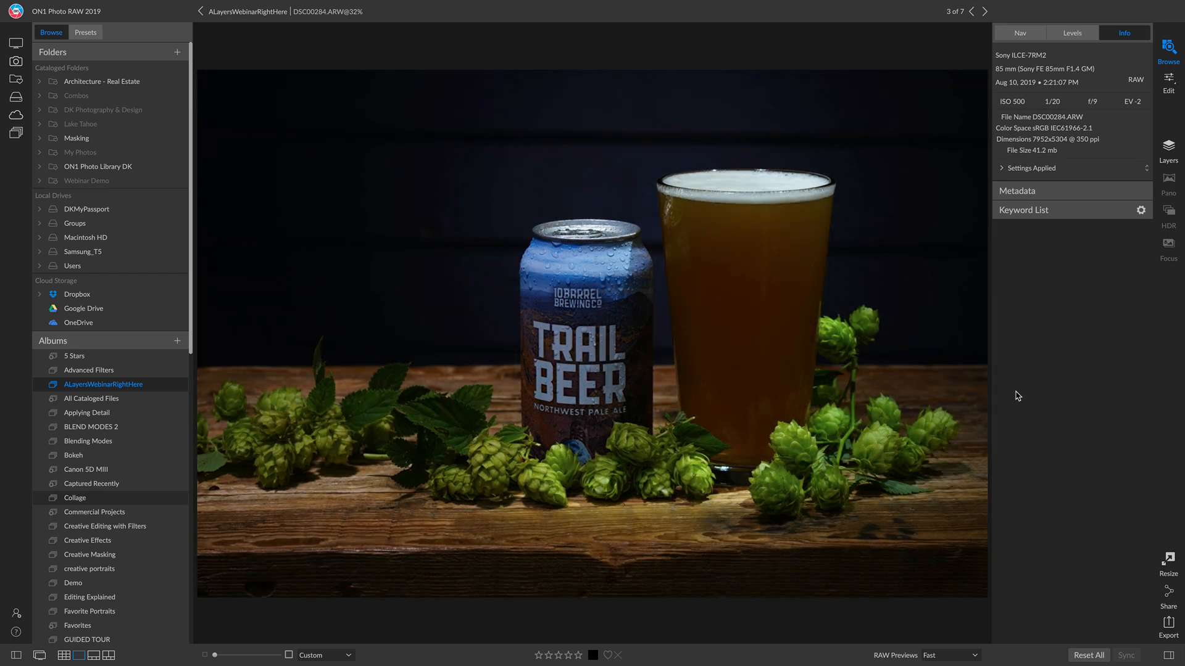
{"action": "key", "text": "Right"}
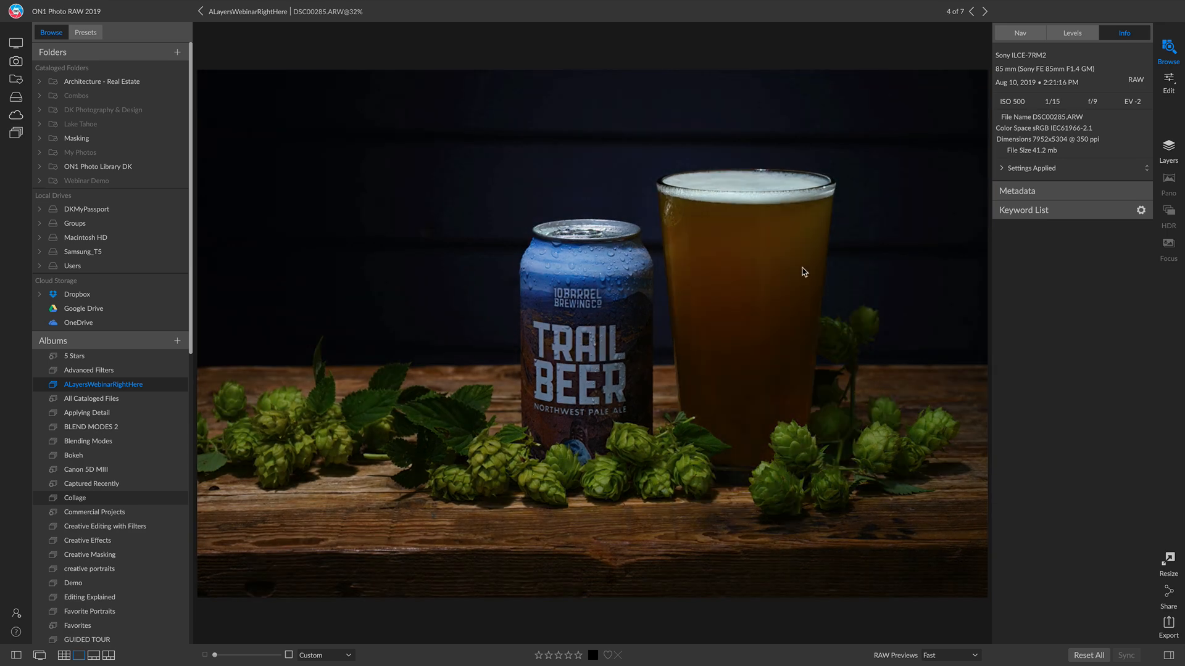
{"action": "key", "text": "Right"}
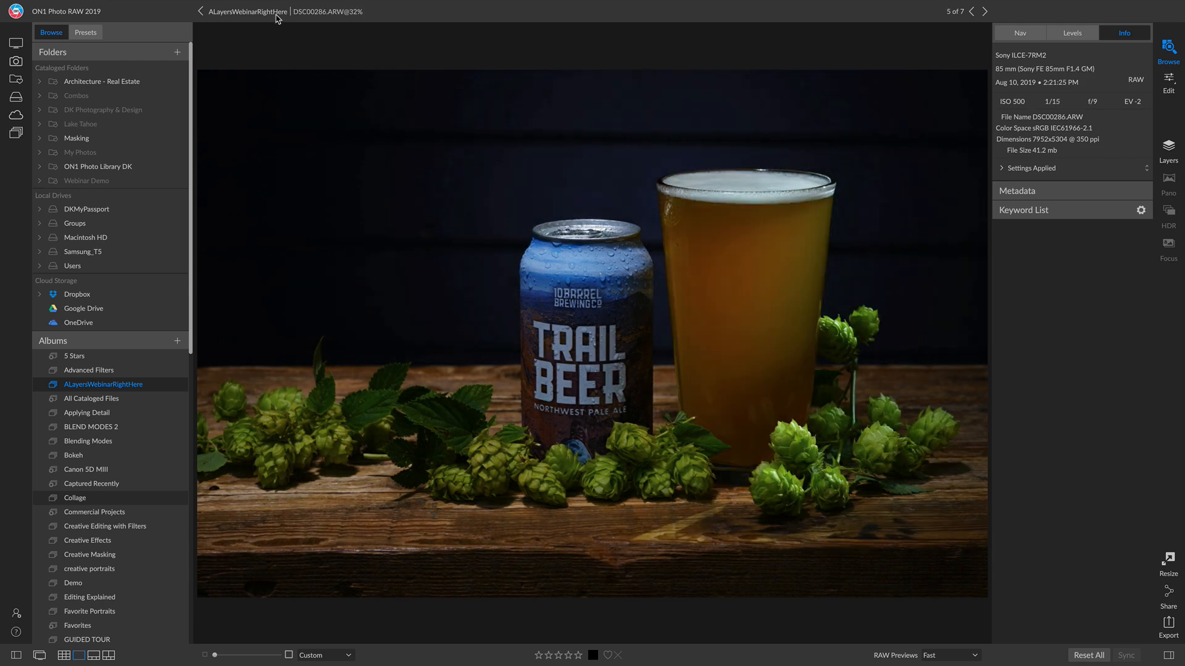
- Open the five beer photos DSC00283.ARW to DSC00287.ARW together as layers in one document
{"action": "left_click", "coordinate": [276, 14]}
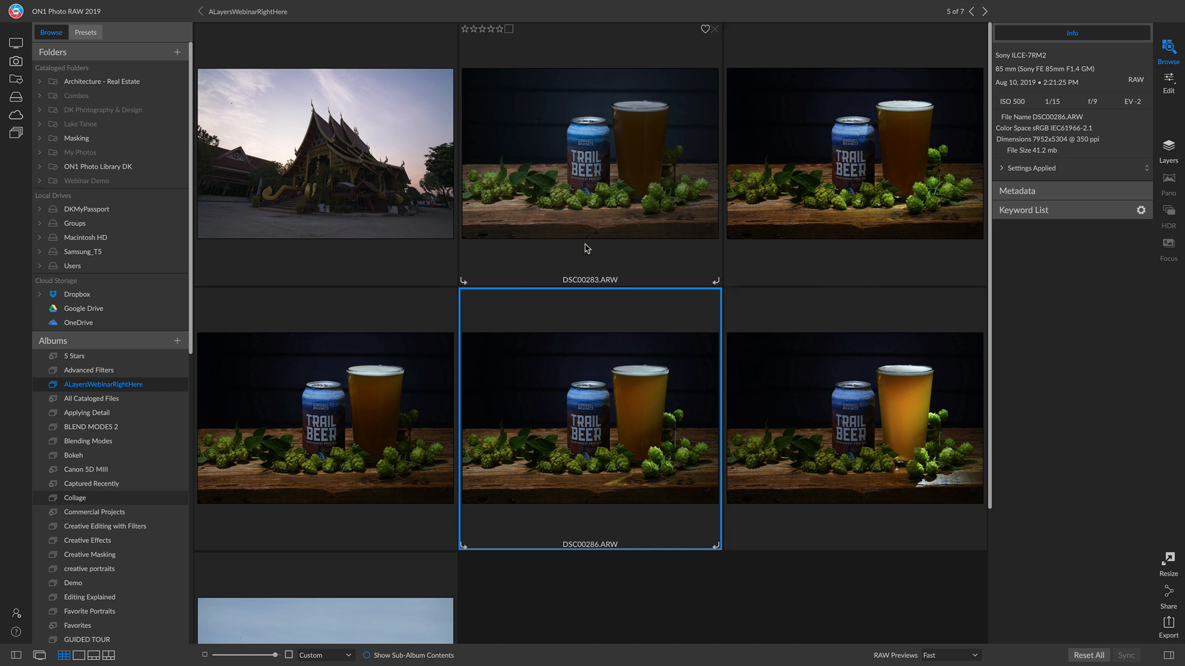
{"action": "left_click", "coordinate": [586, 207]}
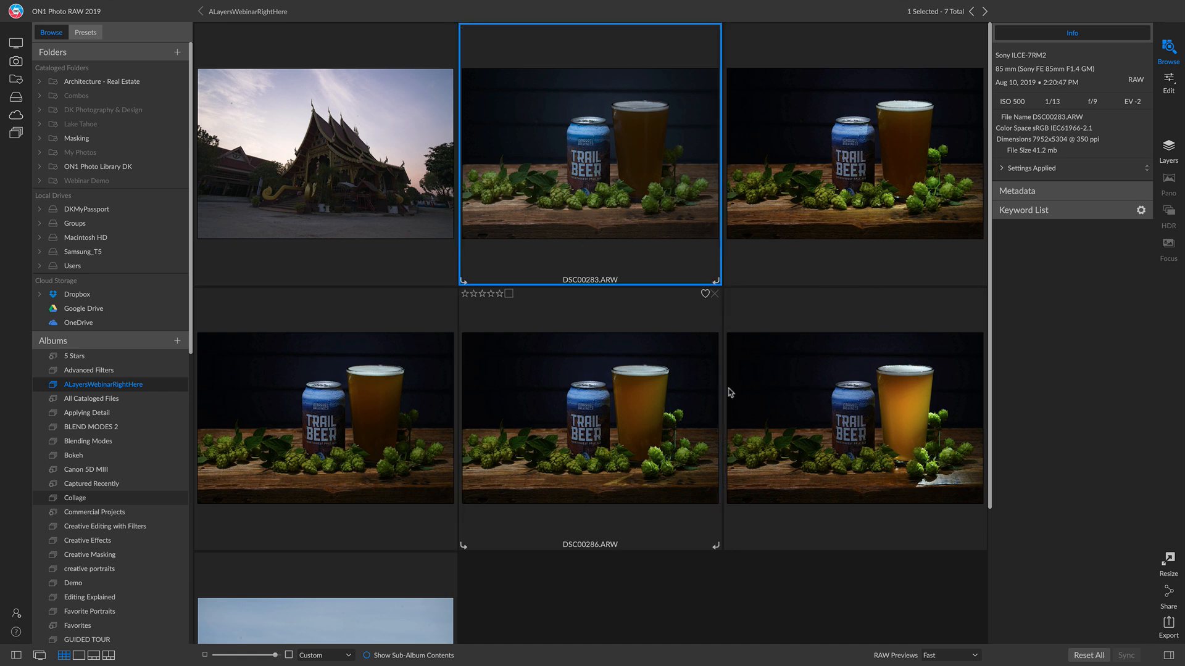
{"action": "left_click", "coordinate": [828, 408], "text": "shift"}
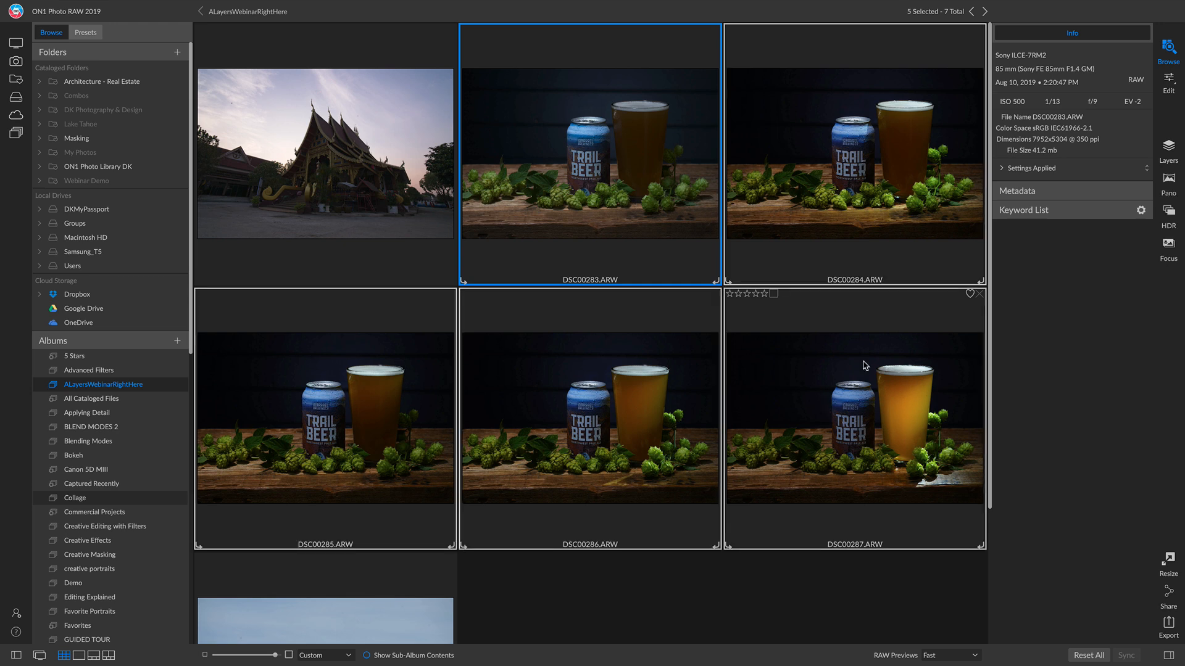
{"action": "left_click", "coordinate": [1167, 150]}
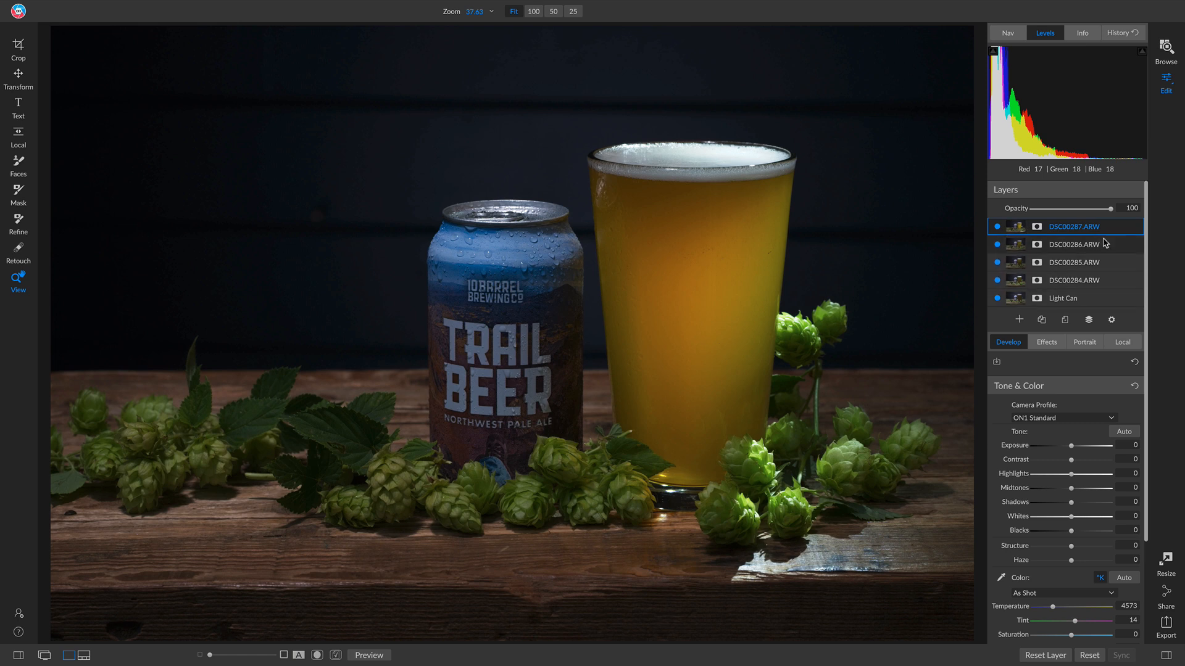
- Hide the four layers above the base photo and name the base layer Light Can
{"action": "left_click", "coordinate": [997, 227]}
{"action": "left_click", "coordinate": [997, 244]}
{"action": "left_click", "coordinate": [996, 262]}
{"action": "left_click", "coordinate": [996, 280]}
{"action": "double_click", "coordinate": [1080, 299]}
{"action": "key", "text": "Return"}
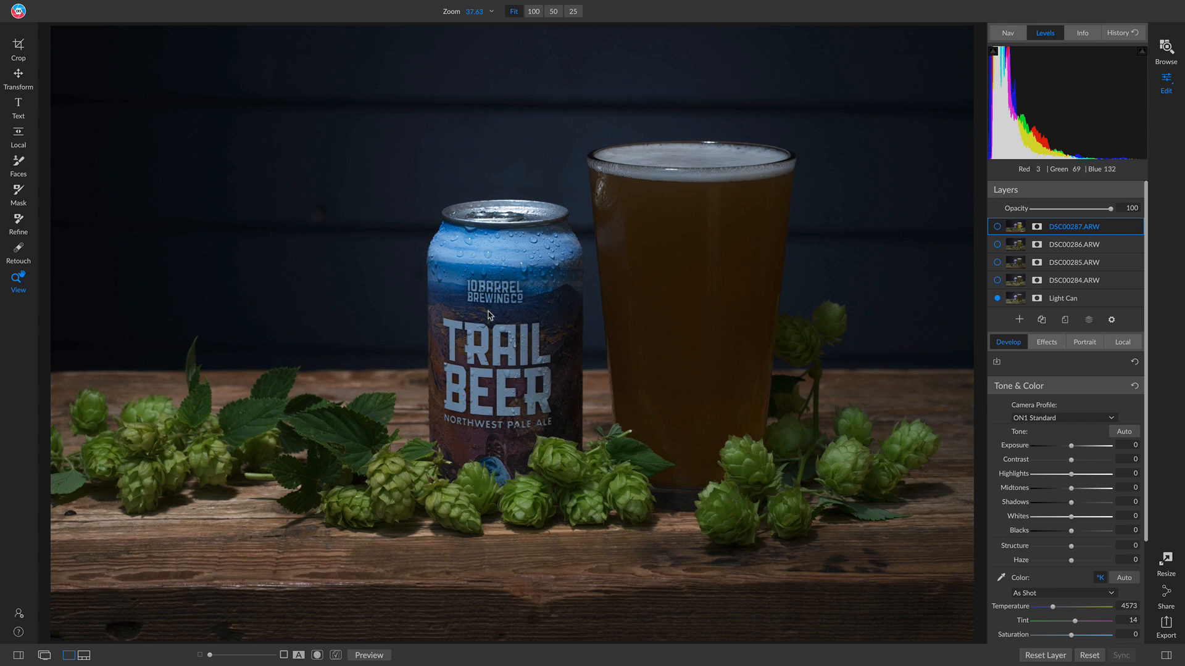
- Show the DSC00284.ARW layer, compare its lighting with the layer below, and rename it Top of Glass Hops
{"action": "left_click", "coordinate": [999, 284]}
{"action": "left_click", "coordinate": [997, 281]}
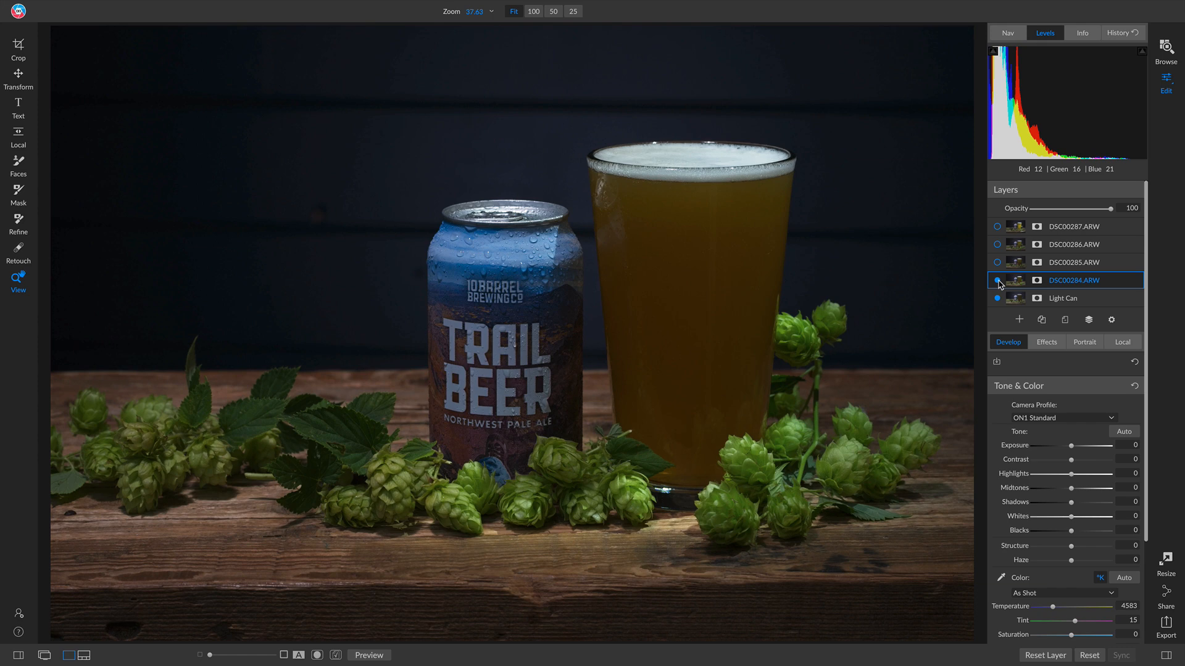
{"action": "left_click", "coordinate": [997, 281]}
{"action": "left_click", "coordinate": [997, 281]}
{"action": "double_click", "coordinate": [1090, 281]}
{"action": "type", "text": "Ro"}
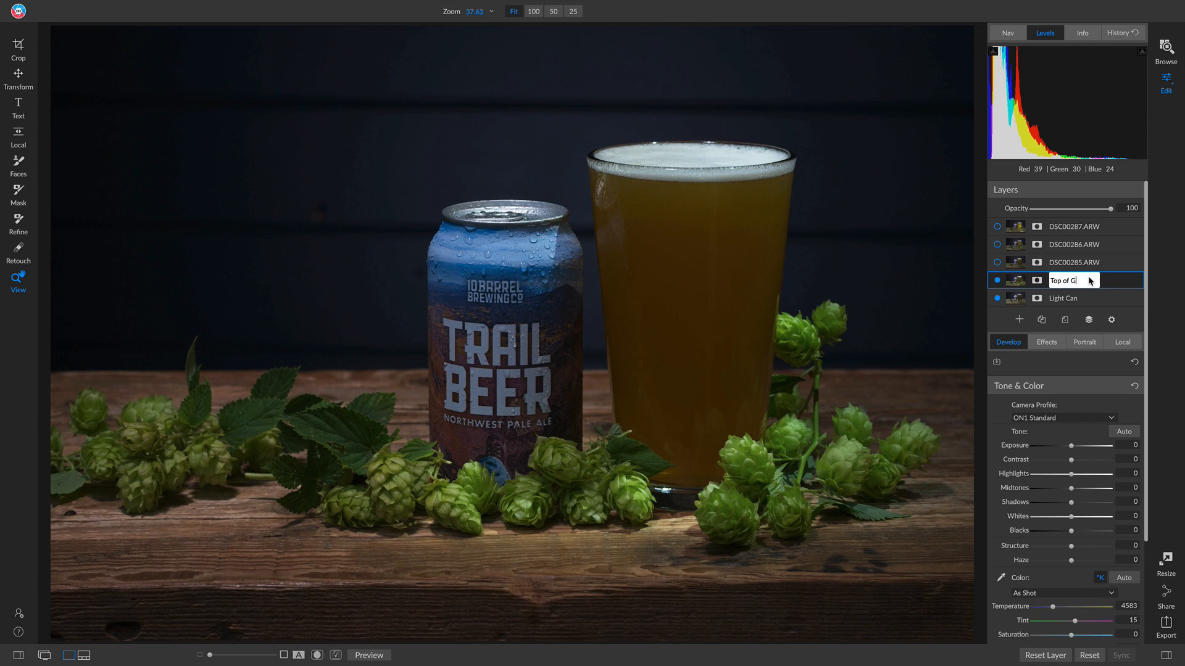
{"action": "type", "text": "p of Glass Hops"}
{"action": "key", "text": "Return"}
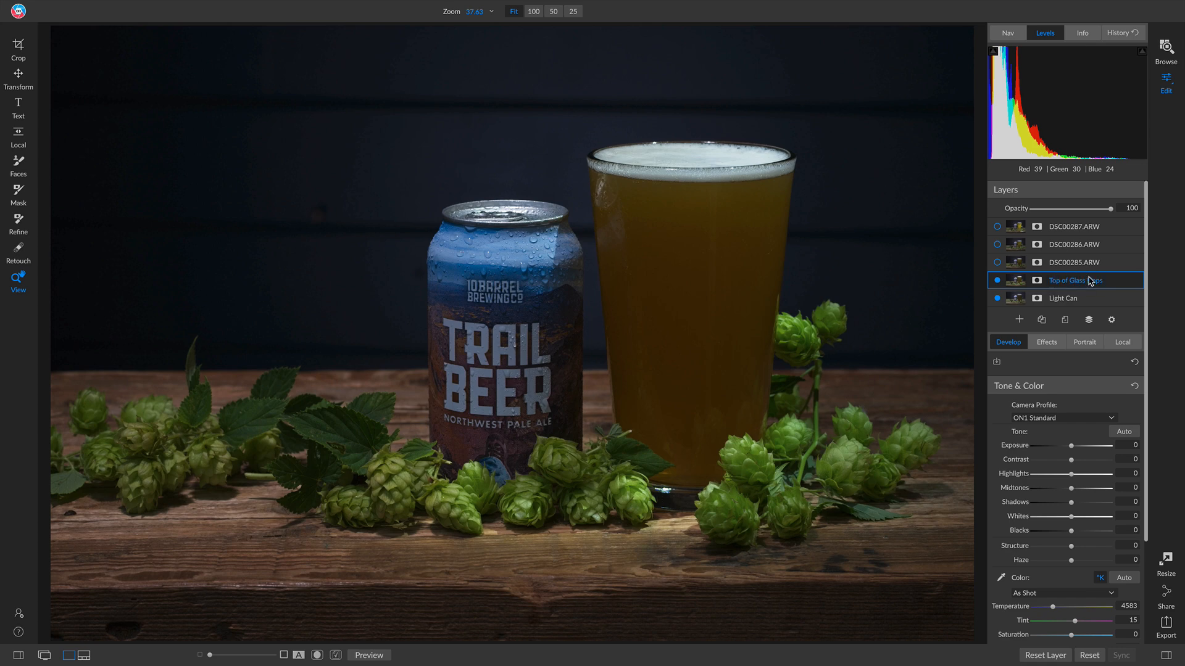
- Show the DSC00285.ARW layer, rename it Top of Can Glass, and compare the image with and without it
{"action": "left_click", "coordinate": [998, 263]}
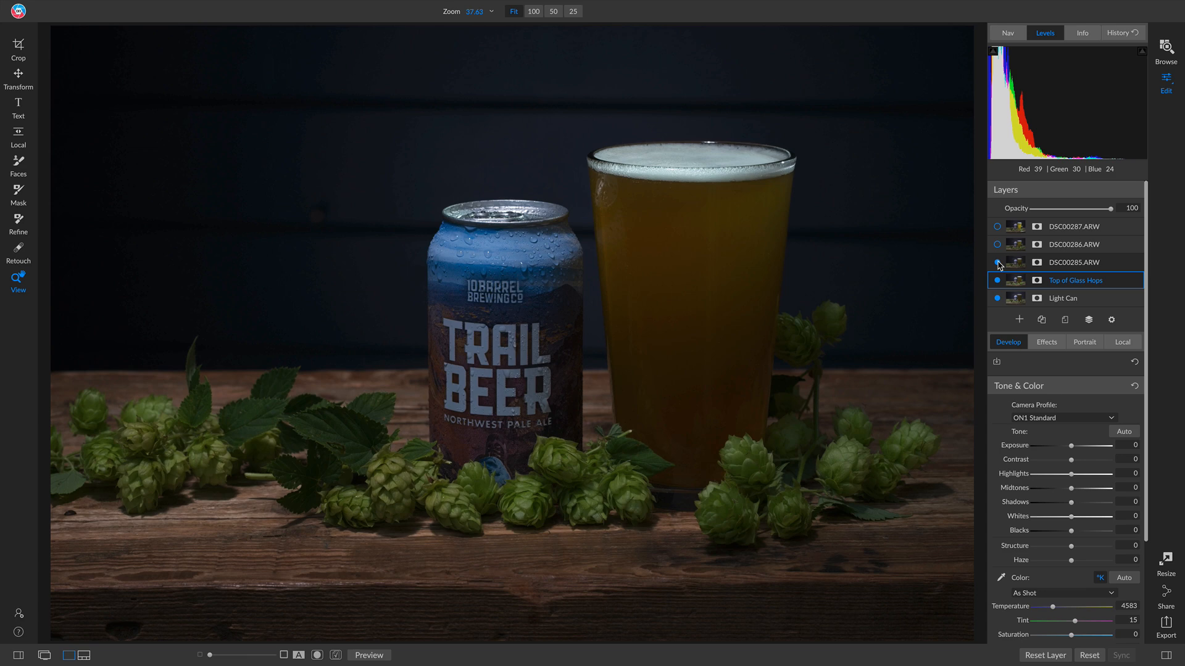
{"action": "left_click", "coordinate": [998, 263]}
{"action": "left_click", "coordinate": [998, 263]}
{"action": "left_click", "coordinate": [997, 263]}
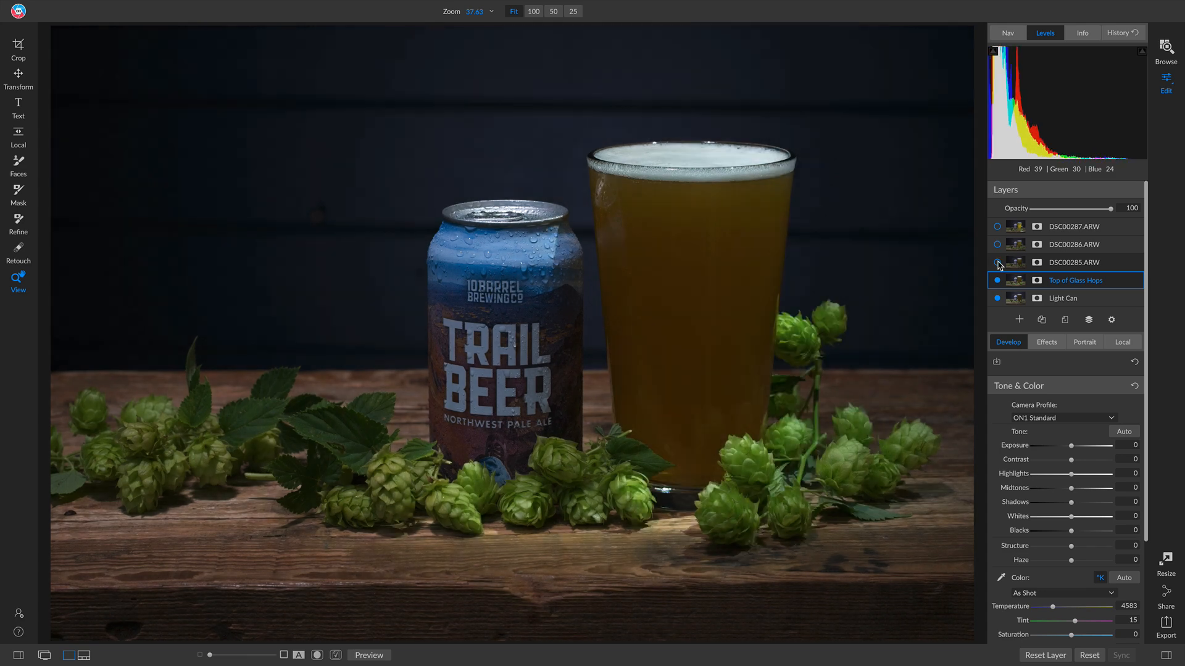
{"action": "left_click", "coordinate": [998, 263]}
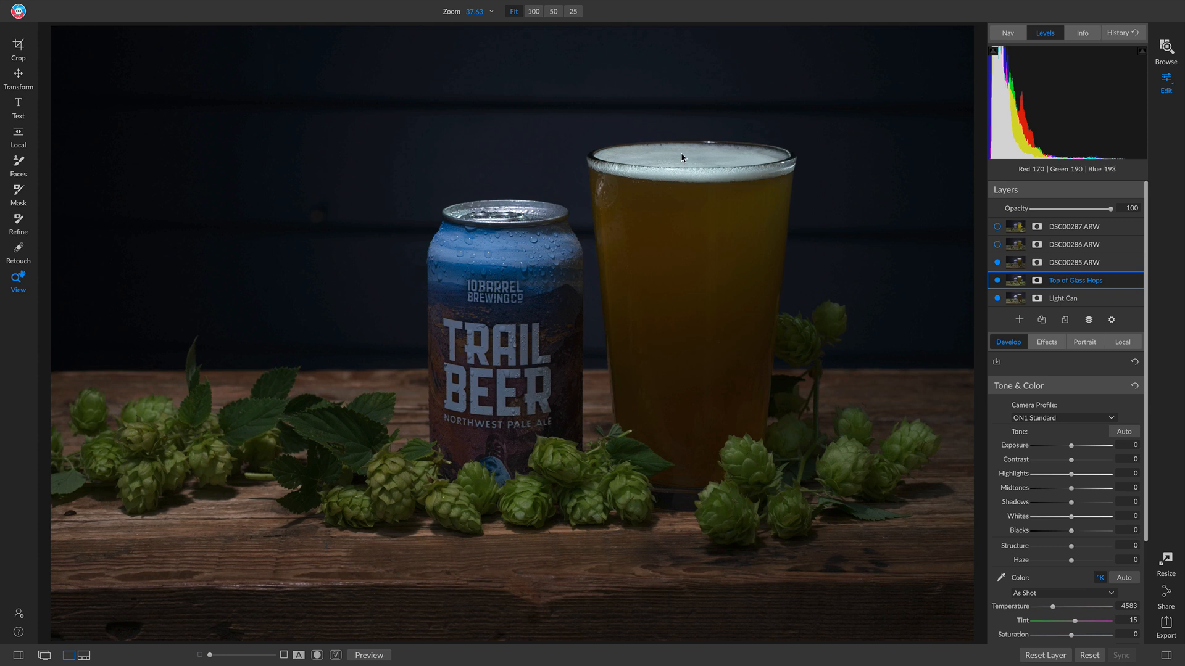
{"action": "double_click", "coordinate": [1065, 264]}
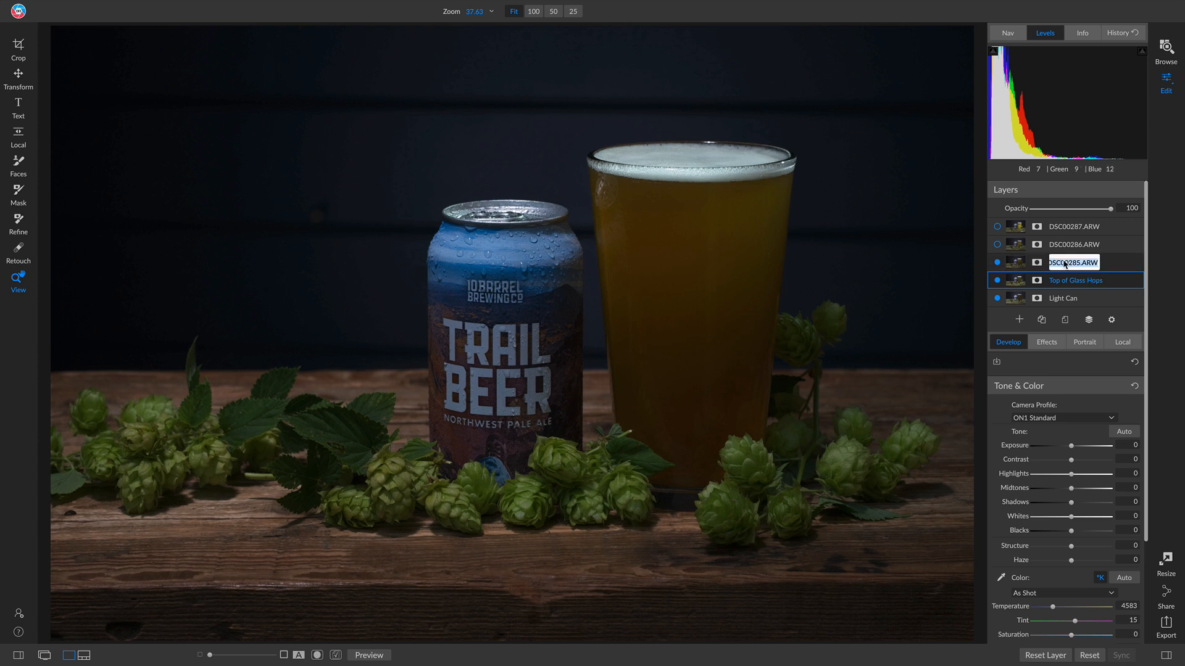
{"action": "type", "text": "Top of Can Glass"}
{"action": "key", "text": "Return"}
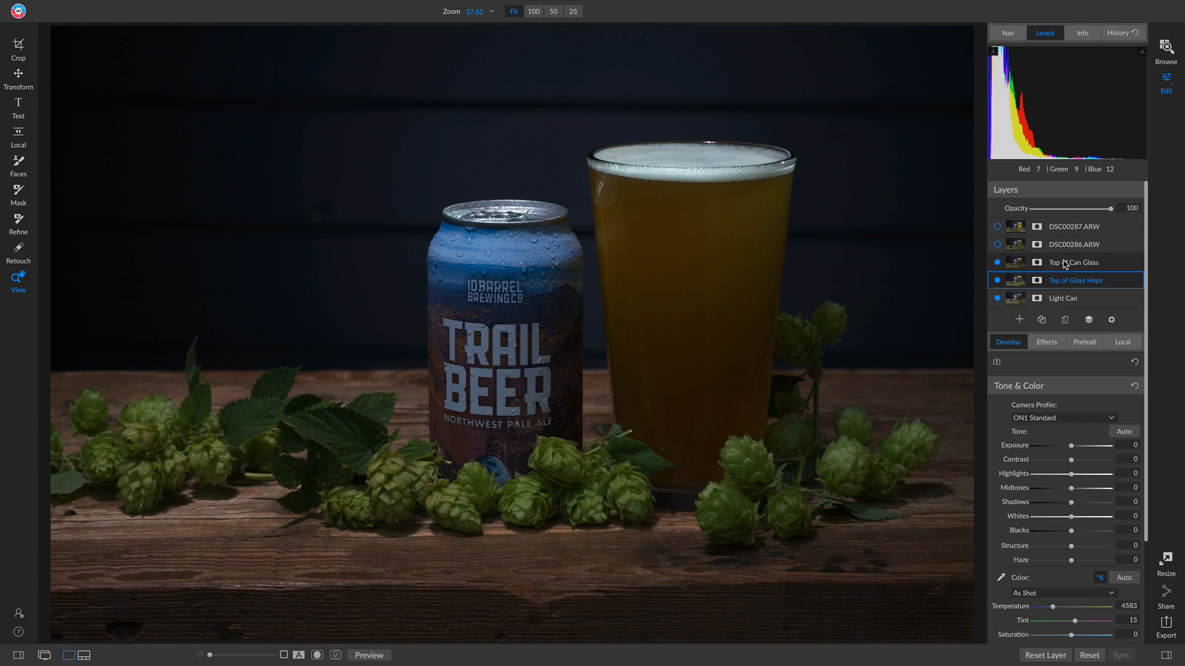
{"action": "left_click", "coordinate": [997, 263]}
{"action": "left_click", "coordinate": [997, 263]}
{"action": "left_click", "coordinate": [997, 262]}
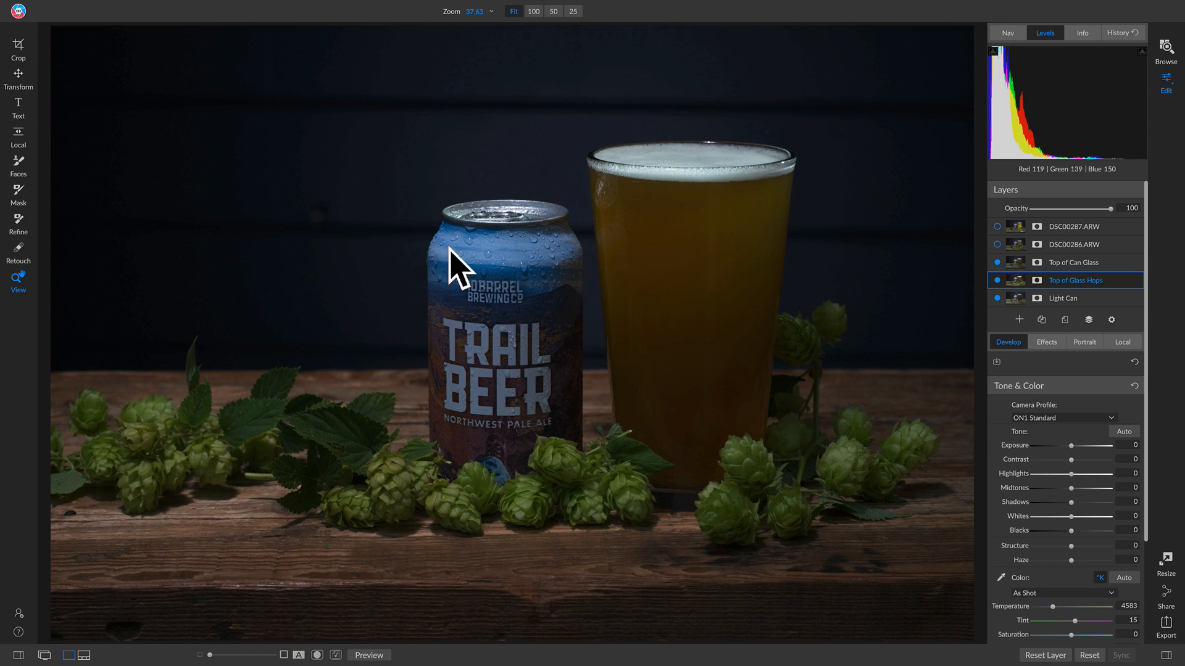
- Show the DSC00286.ARW layer, check which areas it lights, and rename it Hops Right
{"action": "left_click", "coordinate": [997, 244]}
{"action": "left_click", "coordinate": [997, 245]}
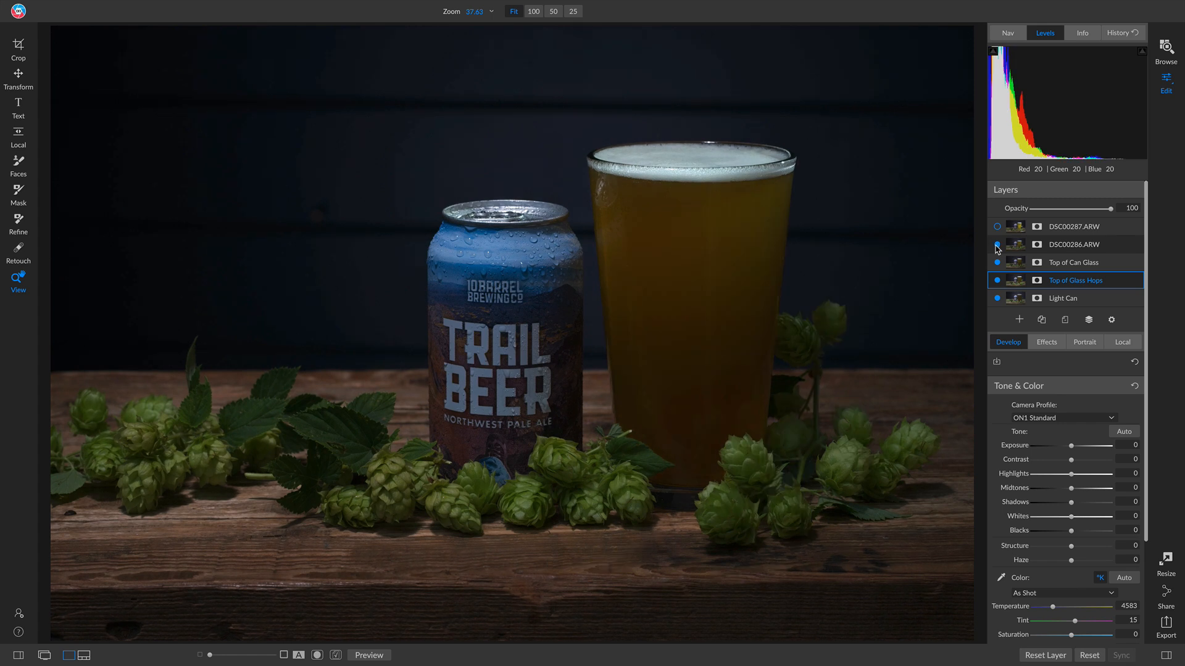
{"action": "left_click", "coordinate": [997, 245]}
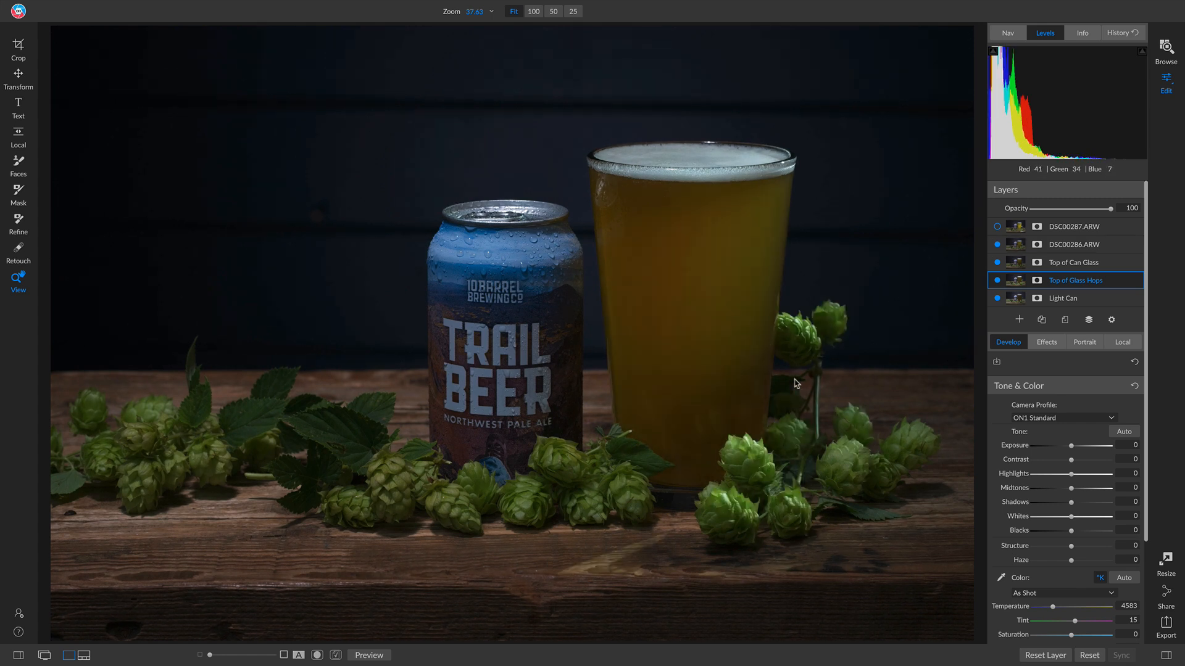
{"action": "double_click", "coordinate": [1062, 246]}
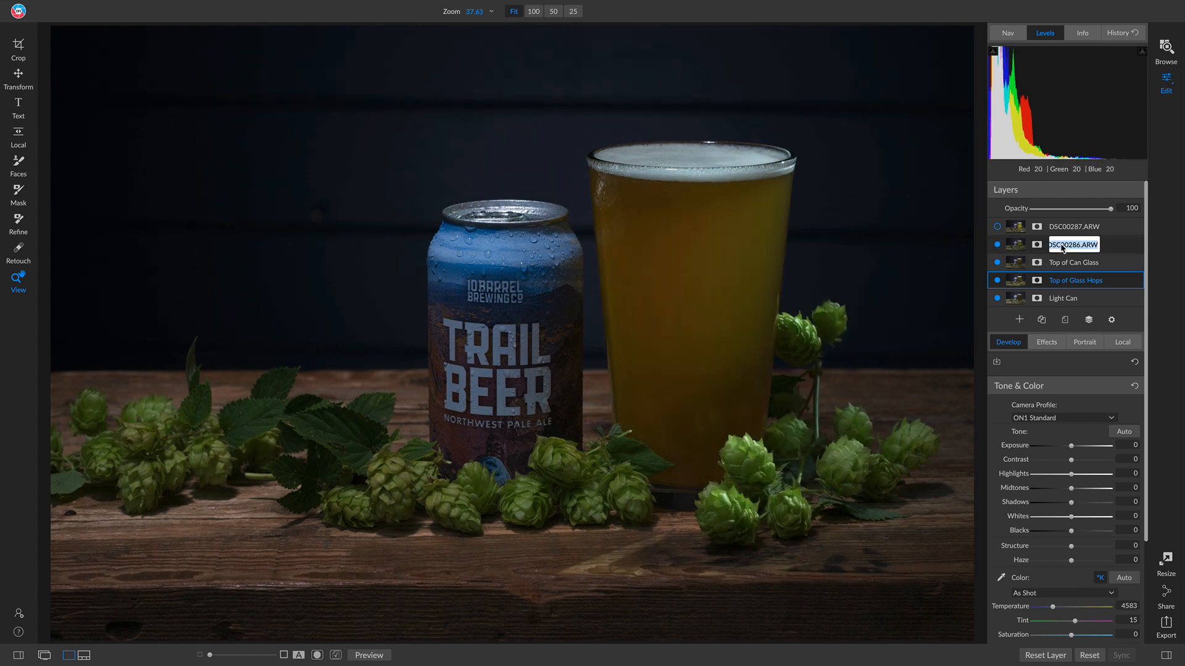
{"action": "type", "text": "Hops Right"}
{"action": "key", "text": "Return"}
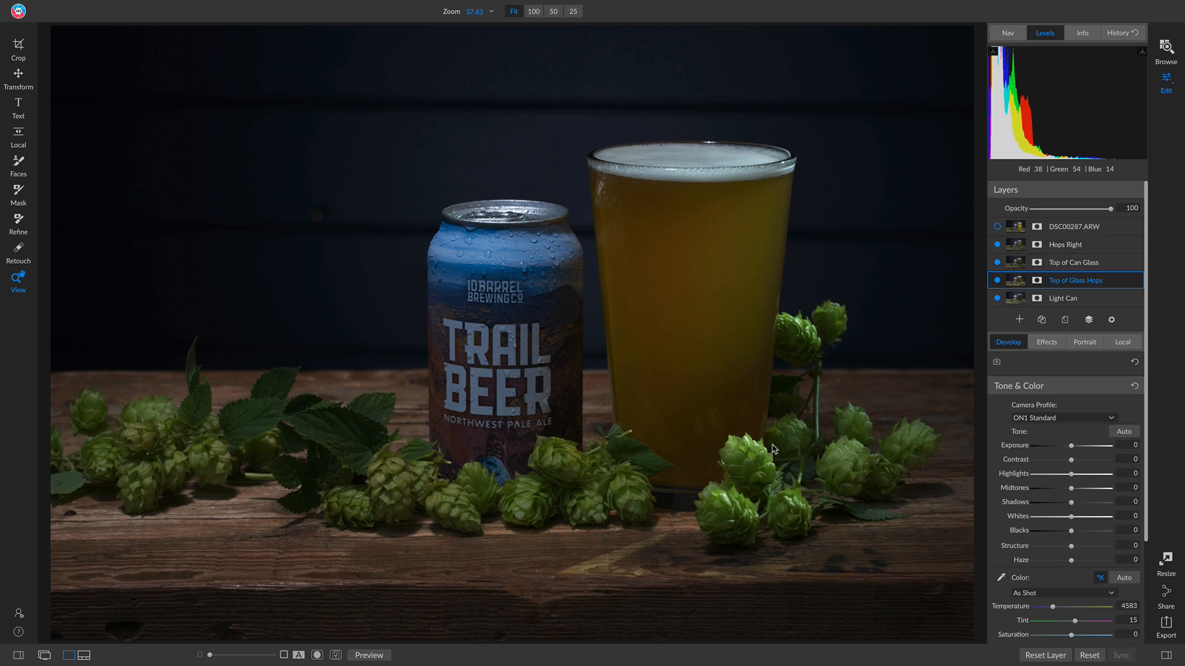
- Show the DSC00287.ARW layer and rename it Glass Light
{"action": "left_click", "coordinate": [997, 227]}
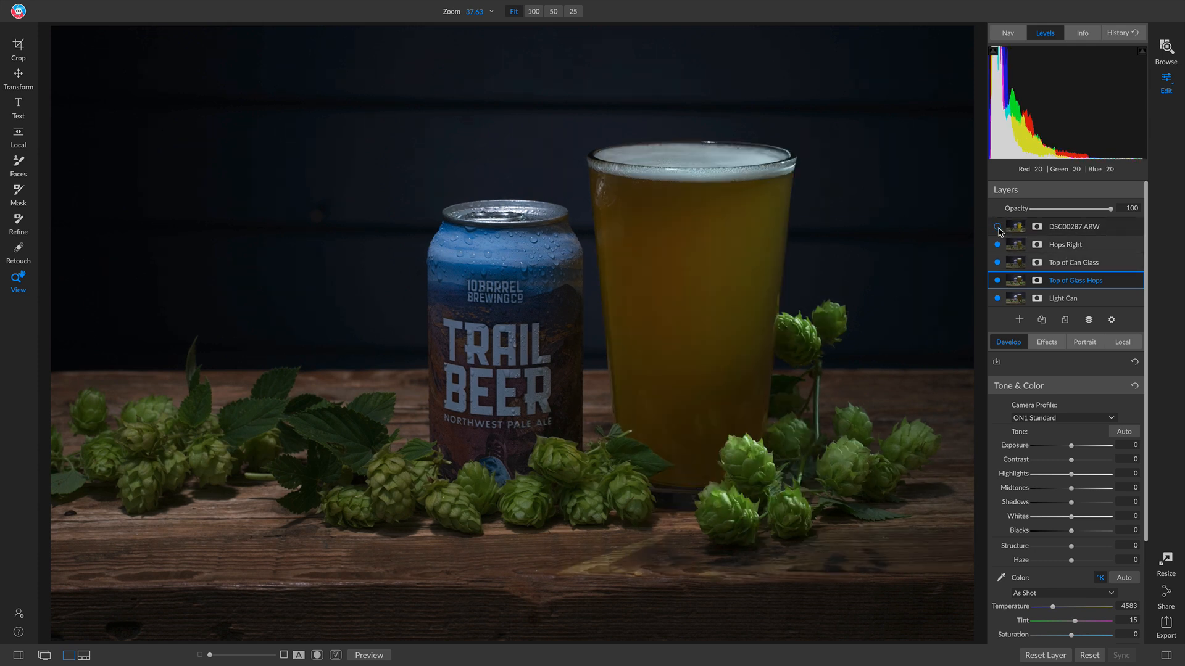
{"action": "left_click", "coordinate": [998, 227]}
{"action": "double_click", "coordinate": [1079, 227]}
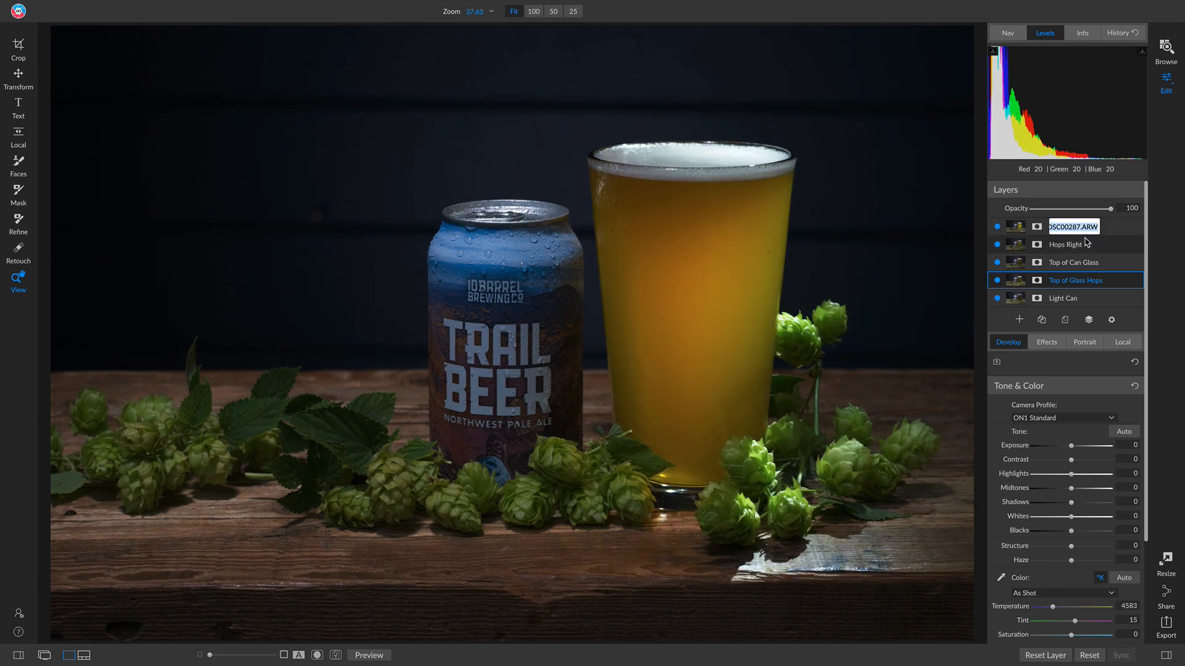
{"action": "type", "text": "Glass Lig"}
{"action": "key", "text": "Return"}
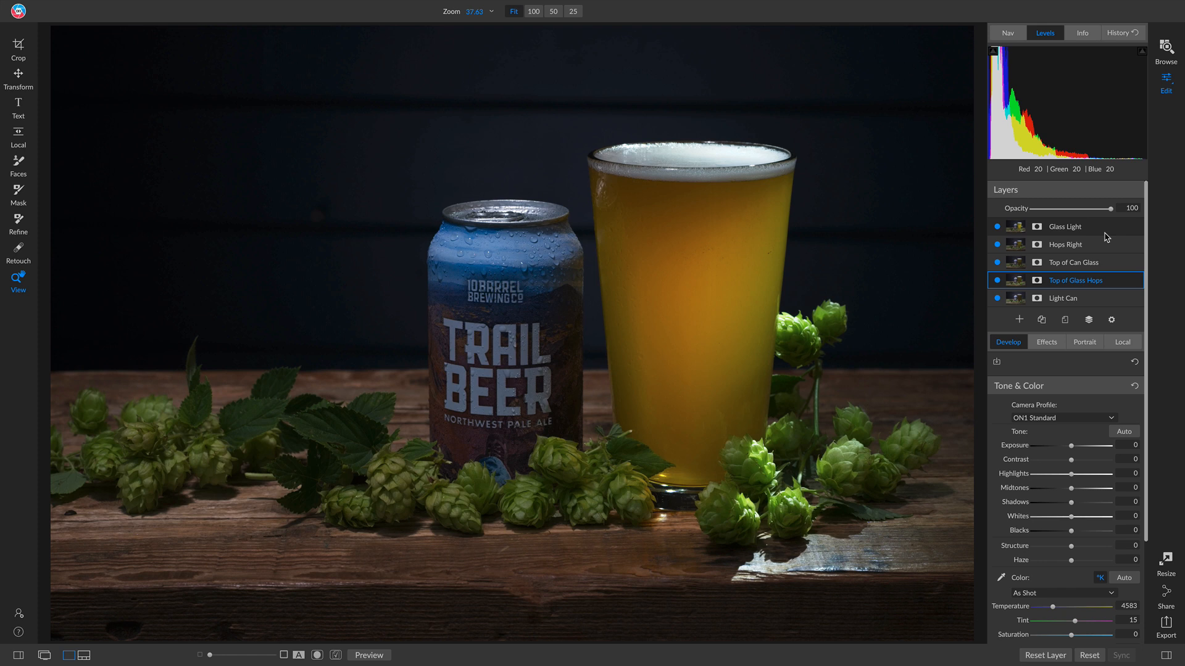
- Hide the Glass Light, Hops Right and Top of Can Glass layers and compare the image with and without Top of Glass Hops
{"action": "left_click", "coordinate": [998, 228]}
{"action": "left_click", "coordinate": [997, 245]}
{"action": "left_click", "coordinate": [997, 262]}
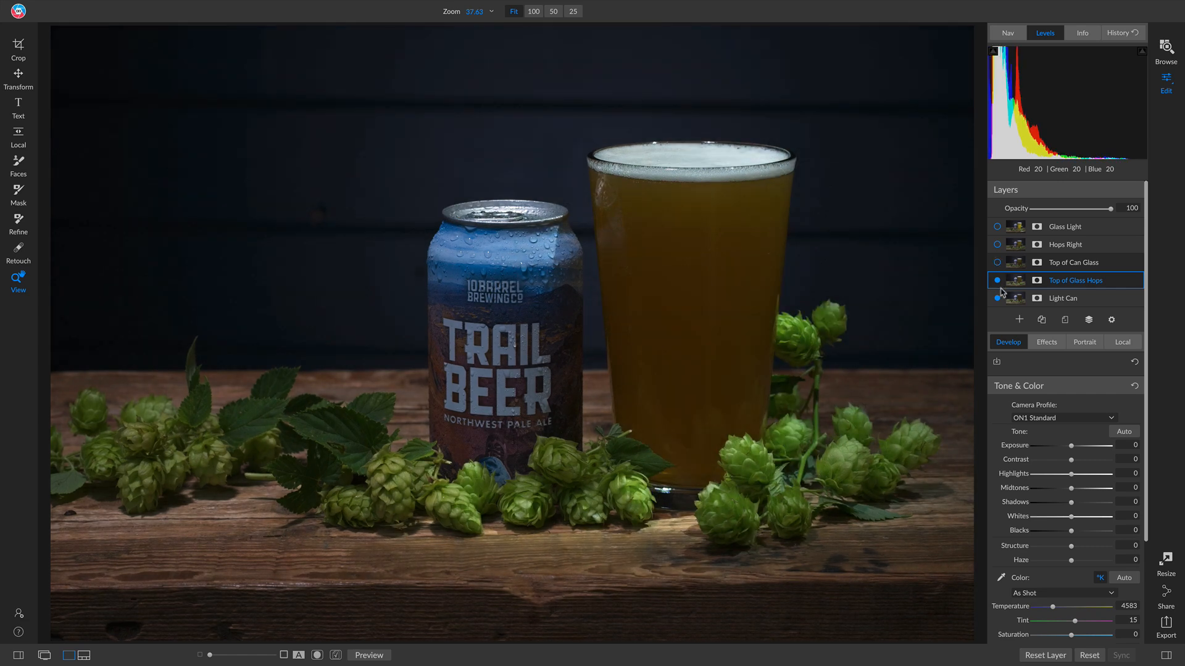
{"action": "left_click", "coordinate": [997, 281]}
{"action": "left_click", "coordinate": [997, 281]}
{"action": "left_click", "coordinate": [997, 281]}
{"action": "left_click", "coordinate": [997, 280]}
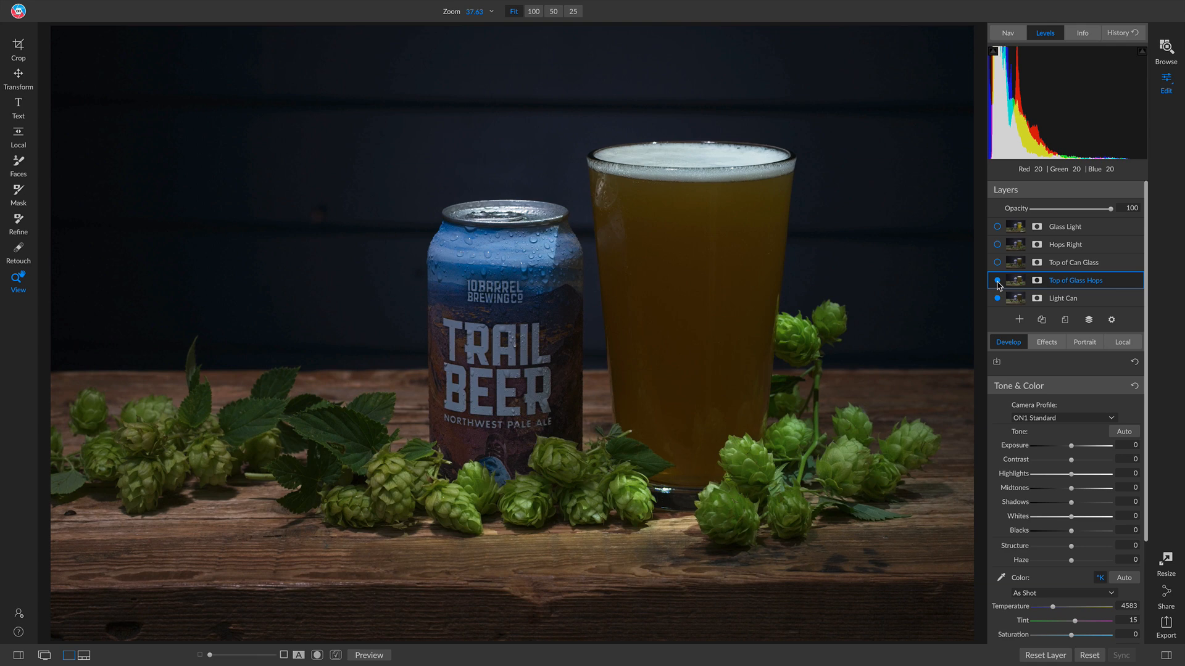
{"action": "left_click", "coordinate": [997, 281]}
{"action": "left_click", "coordinate": [997, 281]}
- Open the mask of the Top of Glass Hops layer and reduce the masking brush size to 1000
{"action": "left_click", "coordinate": [1037, 281]}
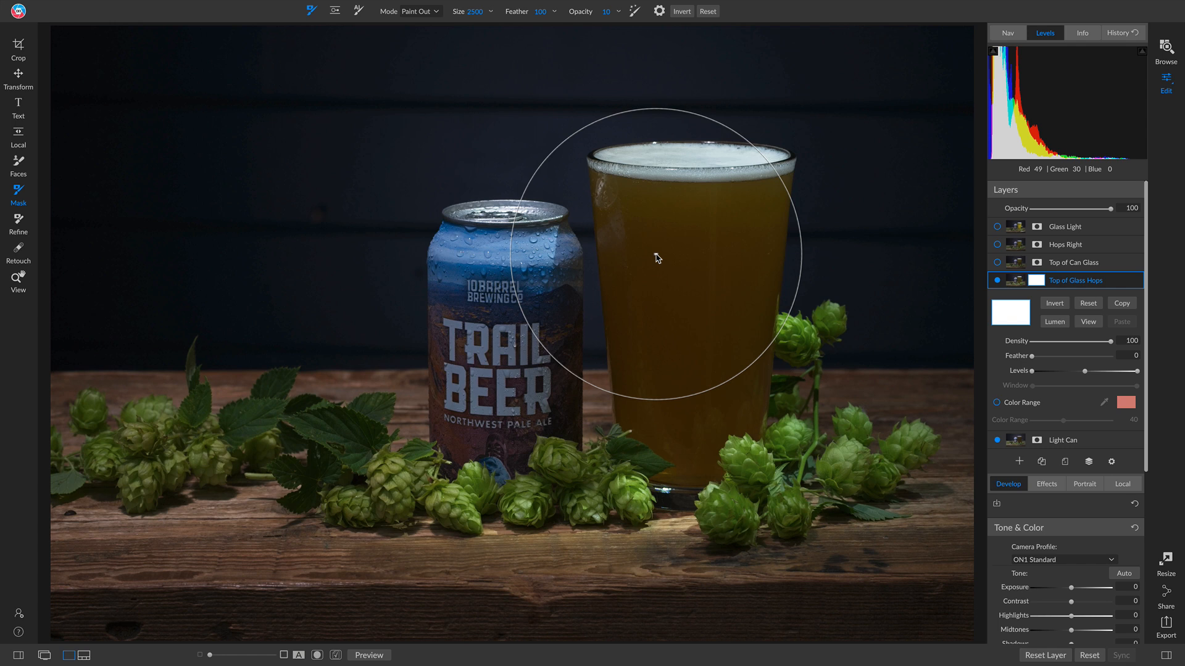
{"action": "key", "text": "bracketleft"}
{"action": "key", "text": "bracketleft"}
{"action": "key", "text": "bracketleft"}
{"action": "key", "text": "bracketleft"}
{"action": "key", "text": "bracketleft"}
{"action": "key", "text": "bracketleft"}
{"action": "key", "text": "bracketleft"}
{"action": "key", "text": "bracketleft"}
{"action": "key", "text": "bracketleft"}
{"action": "key", "text": "bracketleft"}
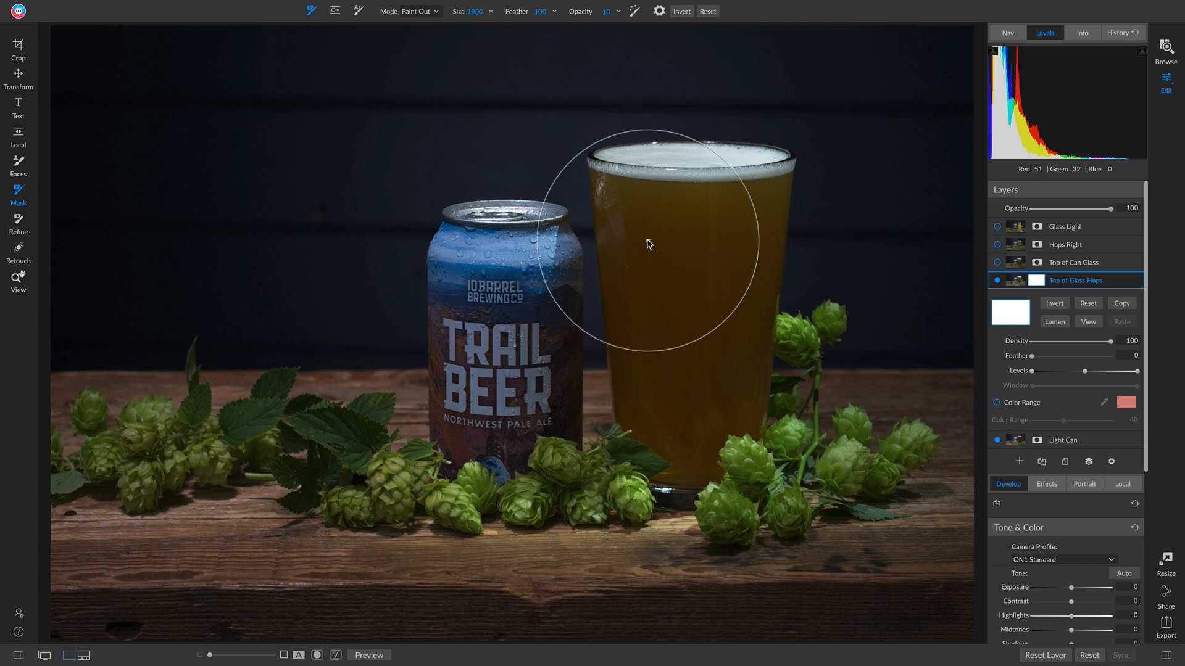
{"action": "key", "text": "bracketleft"}
{"action": "key", "text": "bracketleft"}
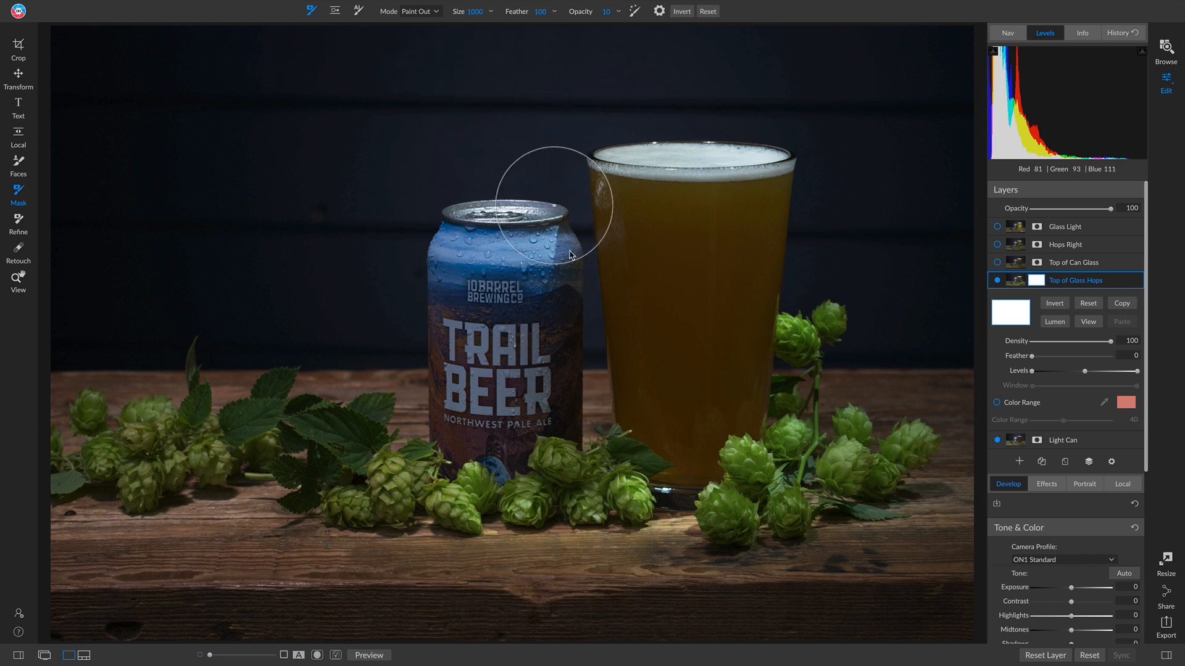
- Recheck what the Top of Glass Hops layer lights and rename it Front Hops Glass Light
{"action": "left_click", "coordinate": [998, 281]}
{"action": "left_click", "coordinate": [997, 282]}
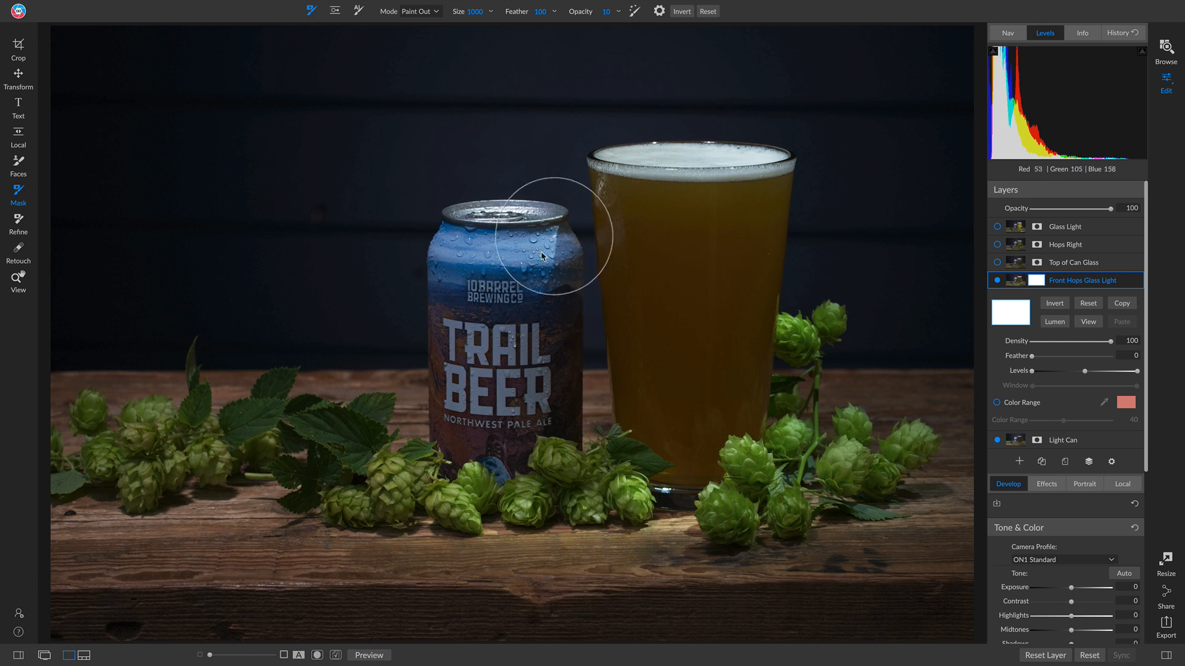
- Paint the can out of the Front Hops Glass Light mask at 100 opacity and compare the image with and without the layer
{"action": "mouse_move", "coordinate": [544, 226]}
{"action": "left_mouse_down"}
{"action": "mouse_move", "coordinate": [533, 291]}
{"action": "mouse_move", "coordinate": [546, 292]}
{"action": "left_mouse_up"}
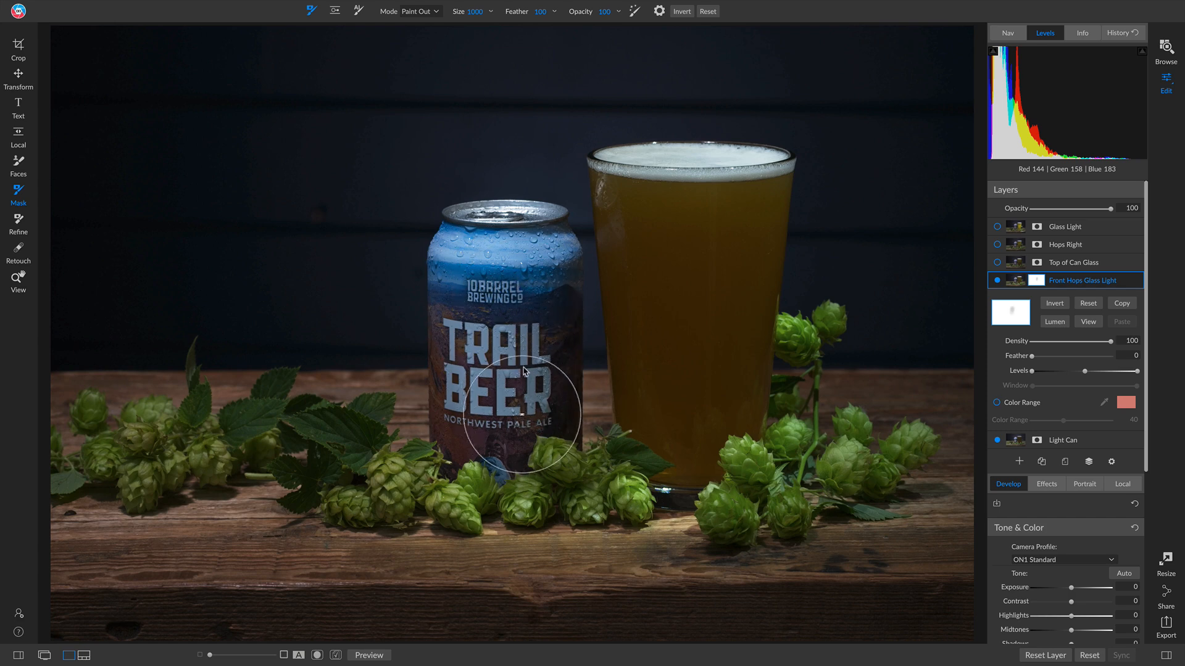
{"action": "left_click_drag", "start_coordinate": [484, 270], "coordinate": [506, 278]}
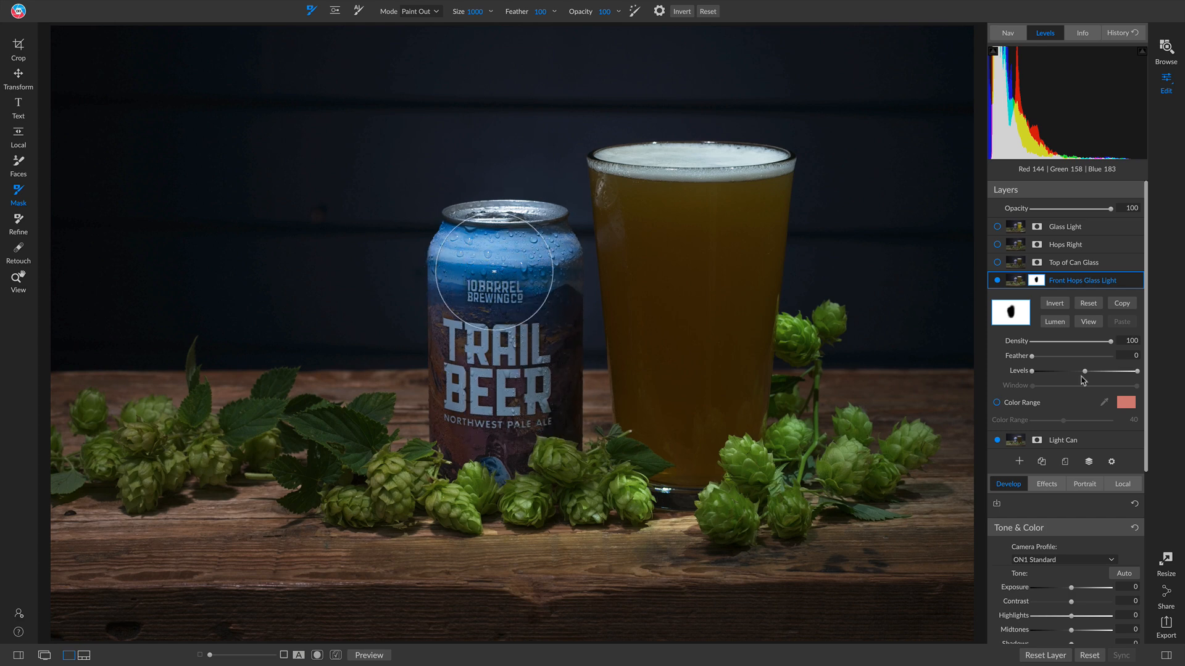
{"action": "left_click", "coordinate": [998, 281]}
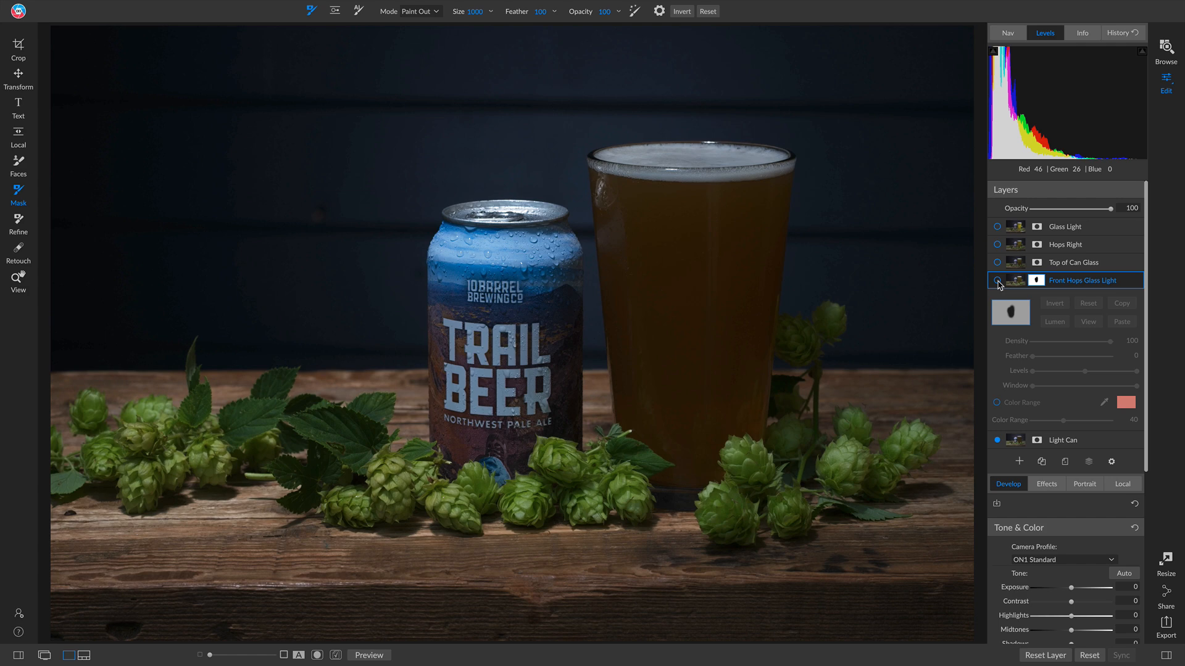
{"action": "left_click", "coordinate": [997, 281]}
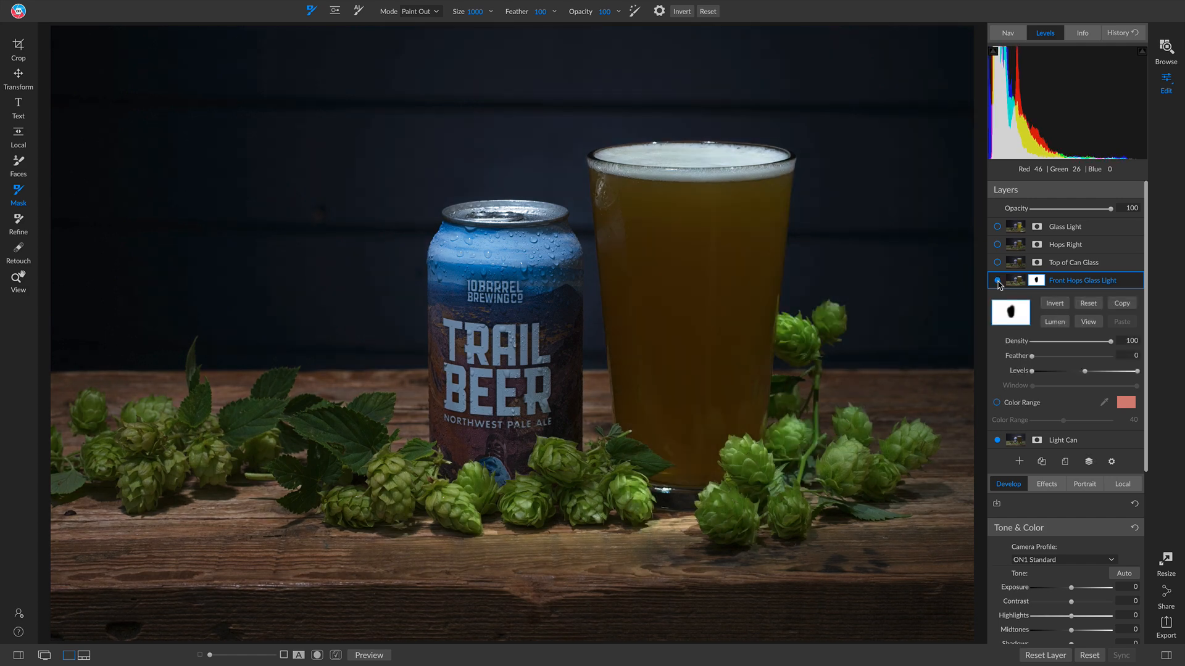
{"action": "left_click", "coordinate": [998, 281]}
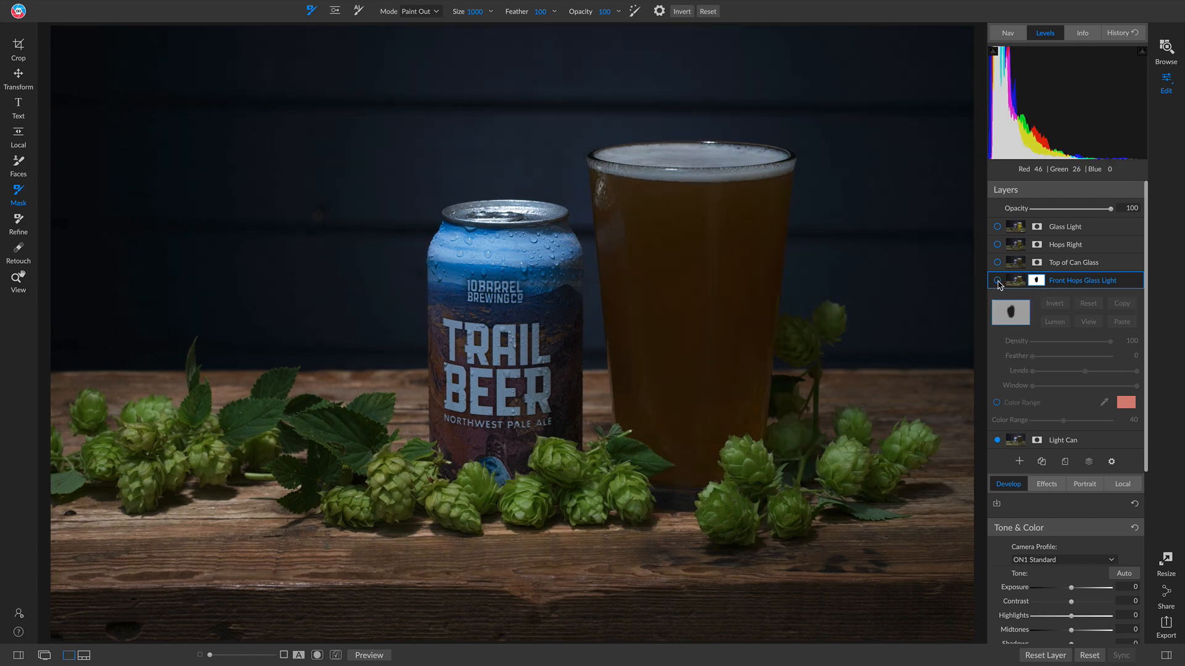
{"action": "left_click", "coordinate": [997, 280]}
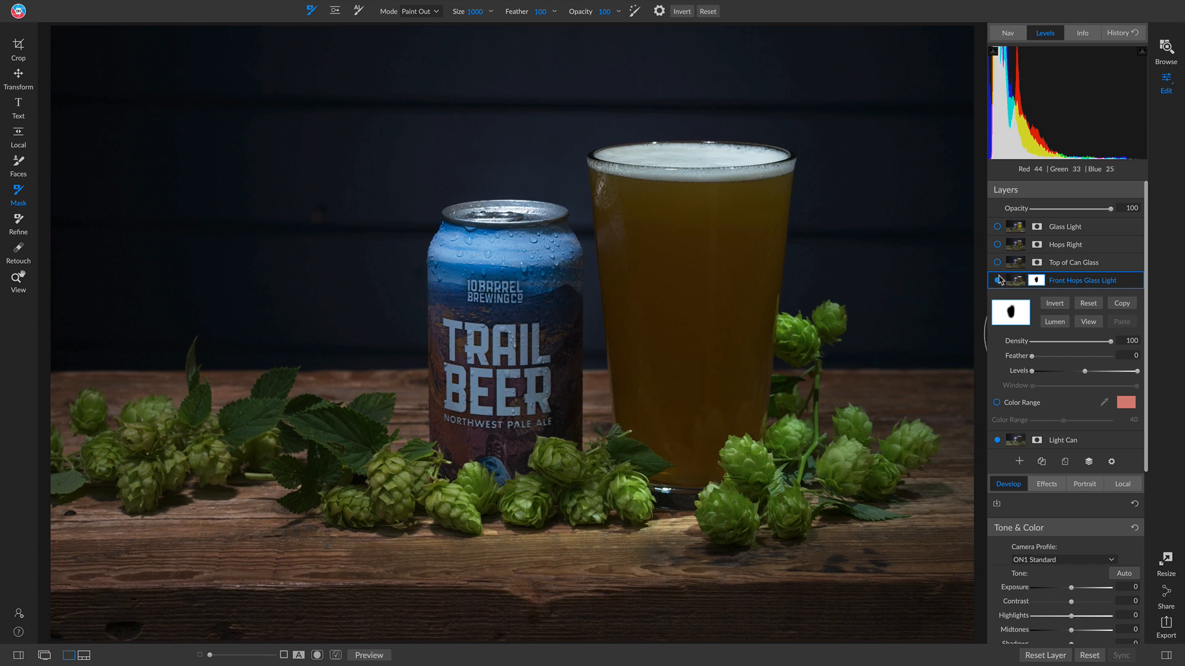
{"action": "left_click", "coordinate": [998, 281]}
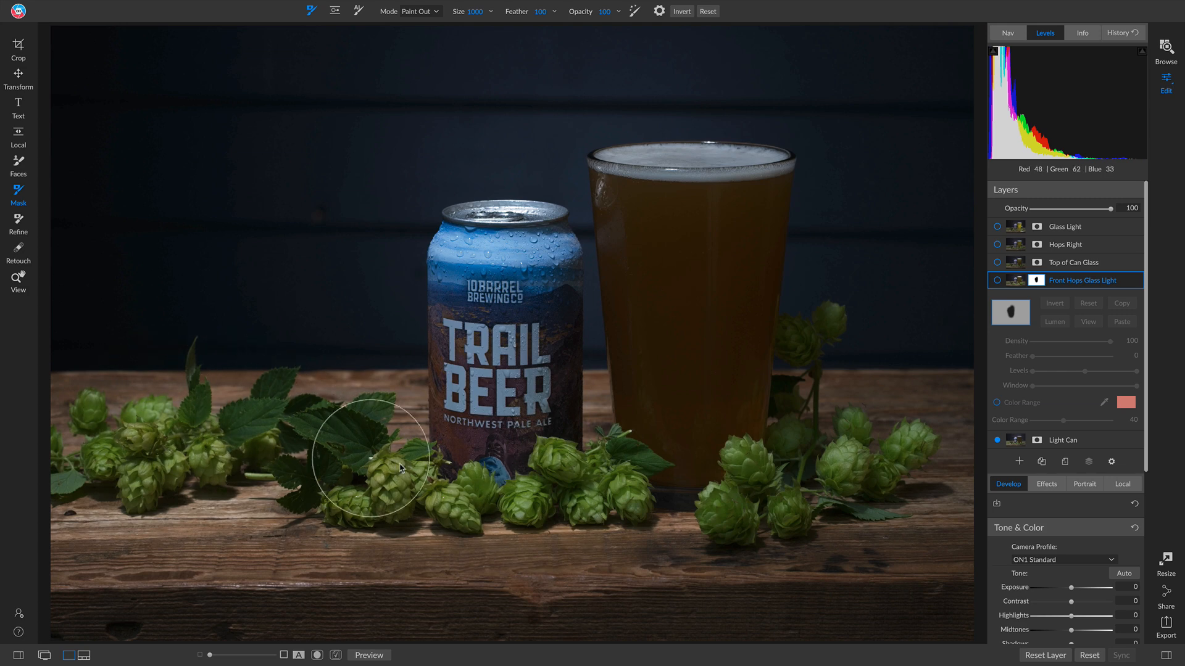
{"action": "left_click", "coordinate": [997, 281]}
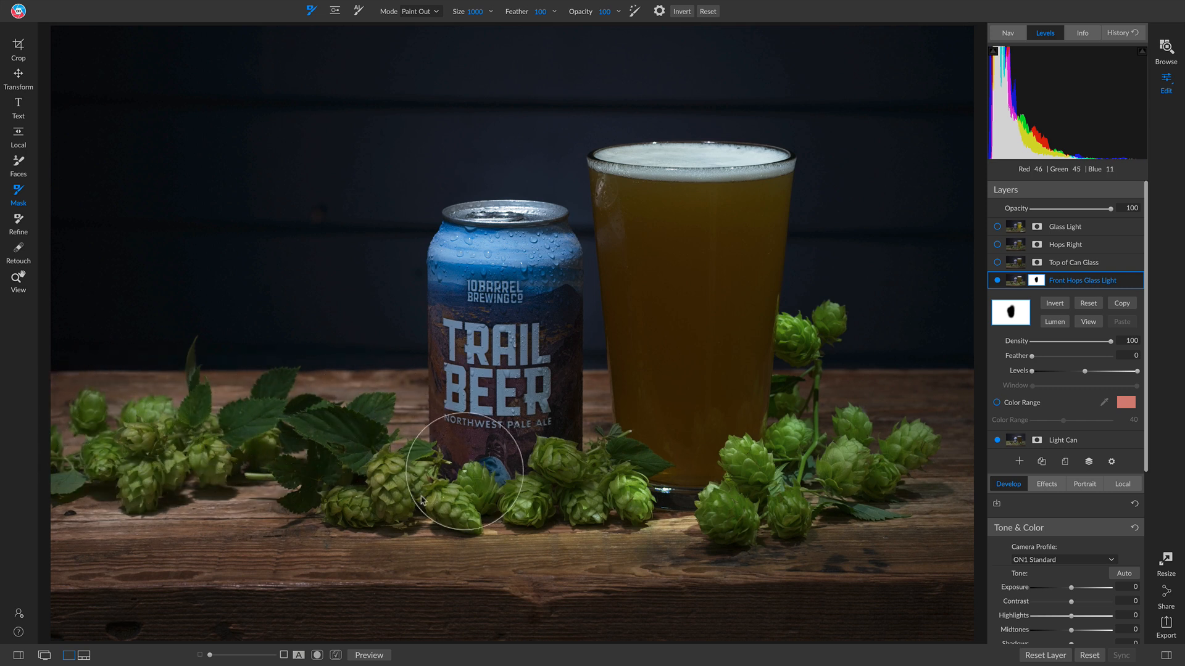
- Paint the hops and table left of the can out of the Front Hops Glass Light mask and check the effect
{"action": "mouse_move", "coordinate": [246, 549]}
{"action": "left_mouse_down"}
{"action": "mouse_move", "coordinate": [413, 555]}
{"action": "mouse_move", "coordinate": [92, 561]}
{"action": "mouse_move", "coordinate": [119, 452]}
{"action": "left_mouse_up"}
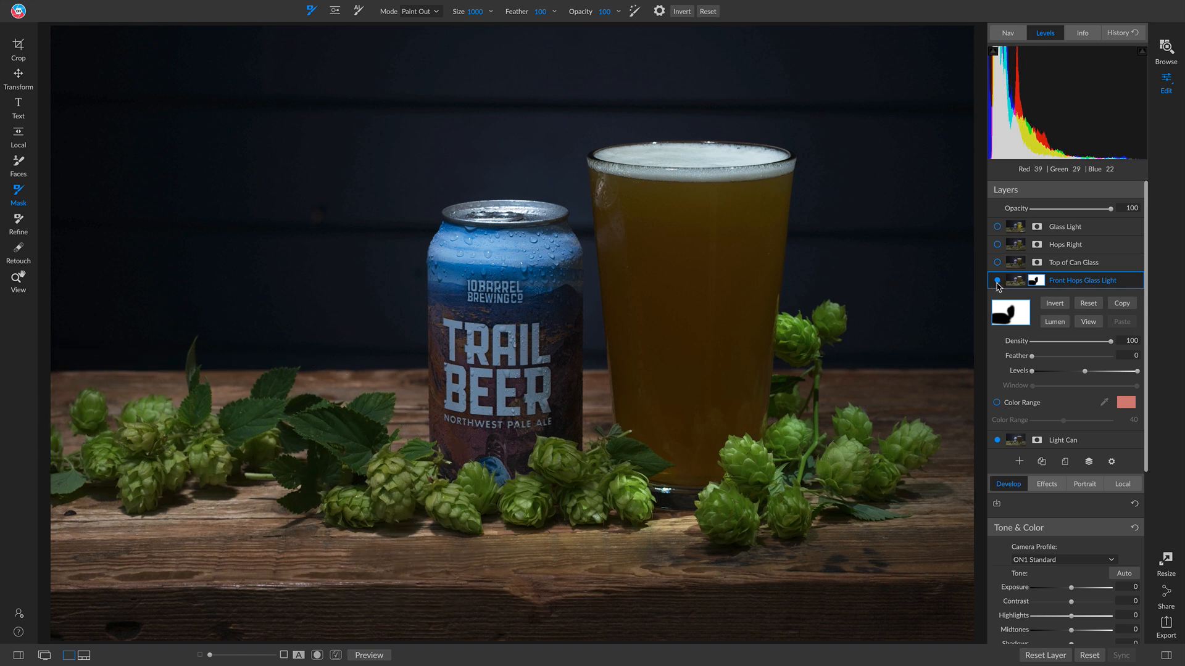
{"action": "left_click", "coordinate": [998, 282]}
{"action": "left_click", "coordinate": [997, 282]}
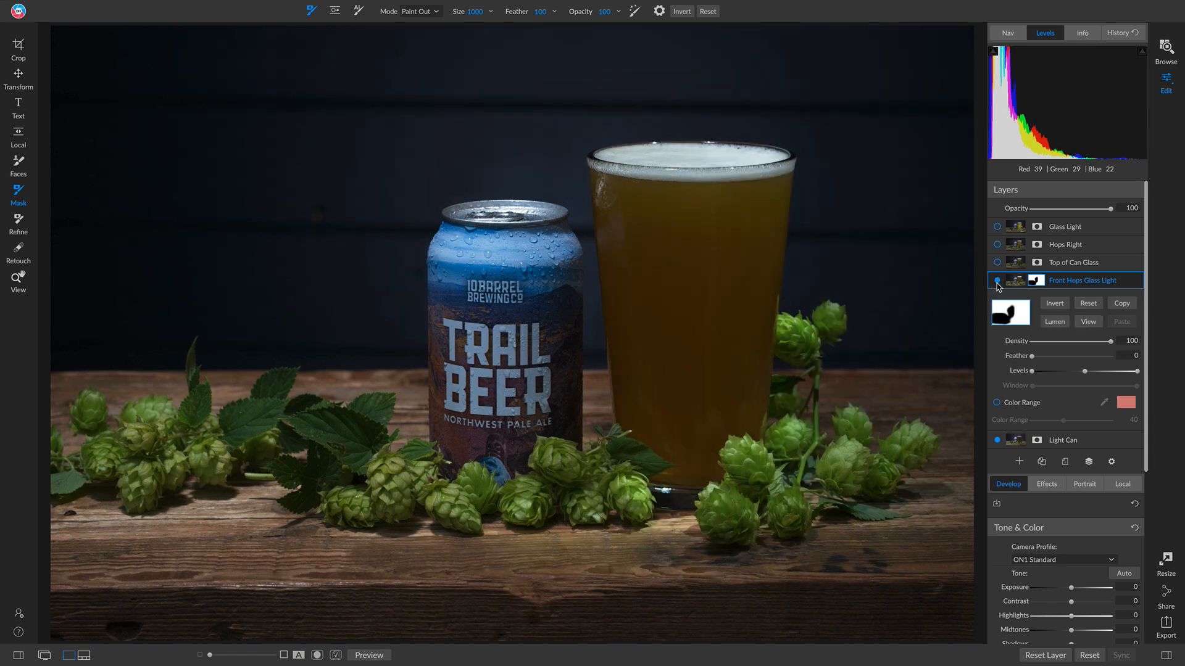
{"action": "left_click", "coordinate": [998, 282]}
{"action": "left_click", "coordinate": [997, 282]}
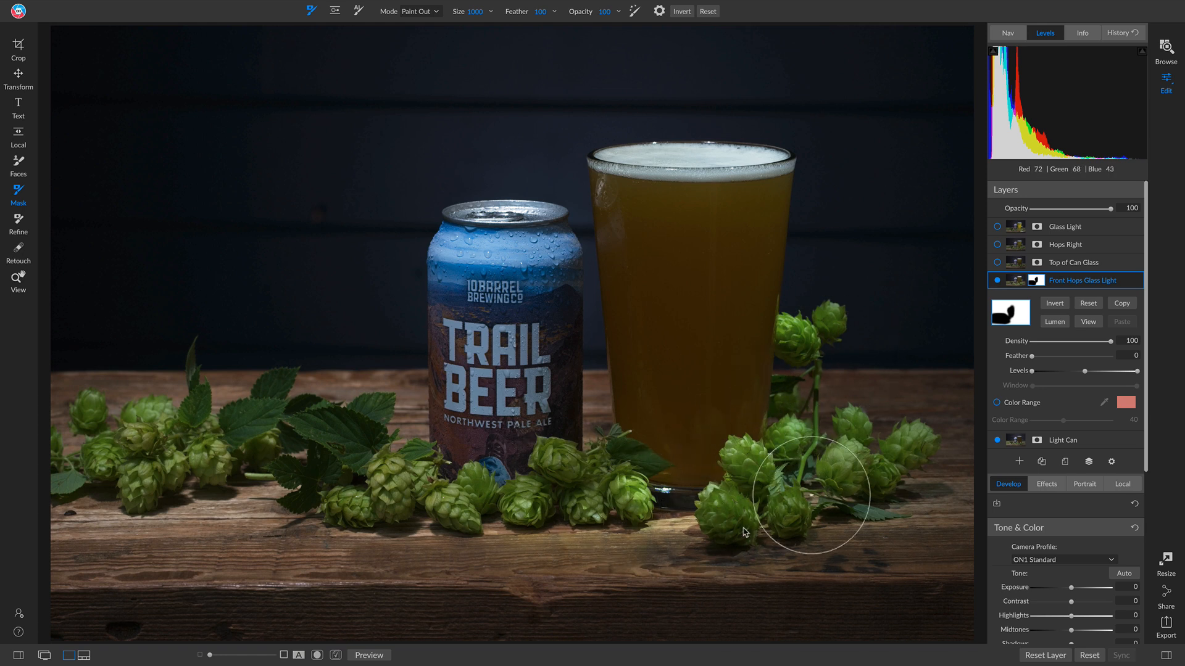
- Examine how the masked Front Hops Glass Light layer affects the can, glass and hops by alternately hiding and showing it
{"action": "left_click", "coordinate": [998, 282]}
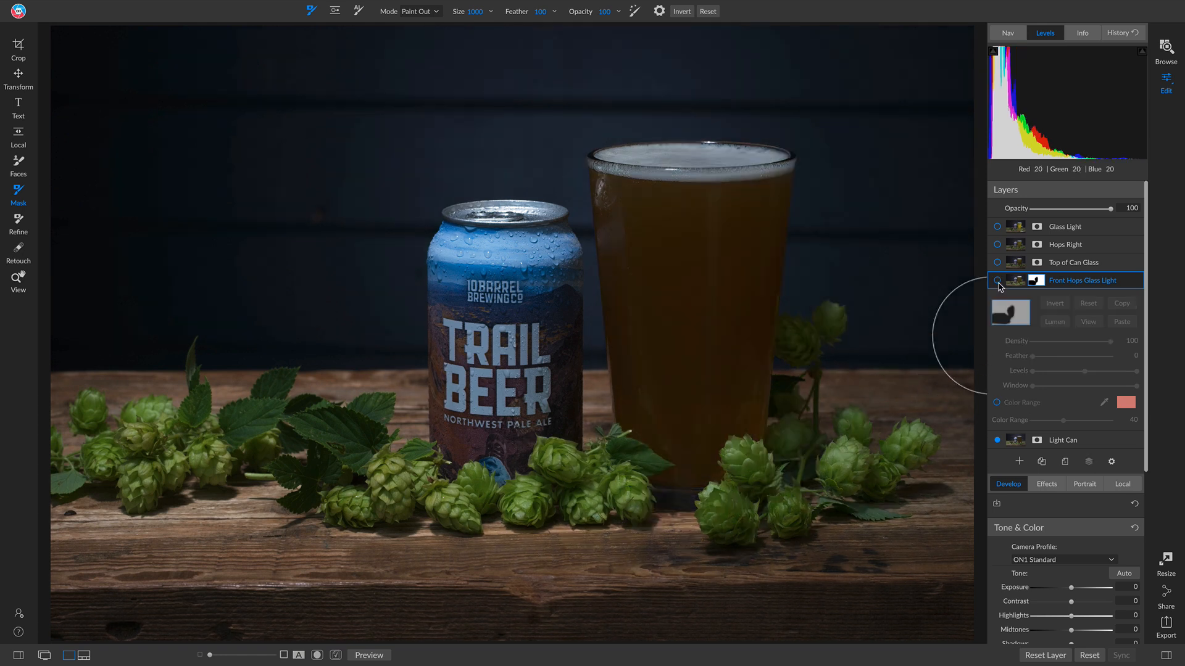
{"action": "left_click", "coordinate": [998, 282]}
{"action": "left_click", "coordinate": [998, 282]}
{"action": "left_click", "coordinate": [998, 282]}
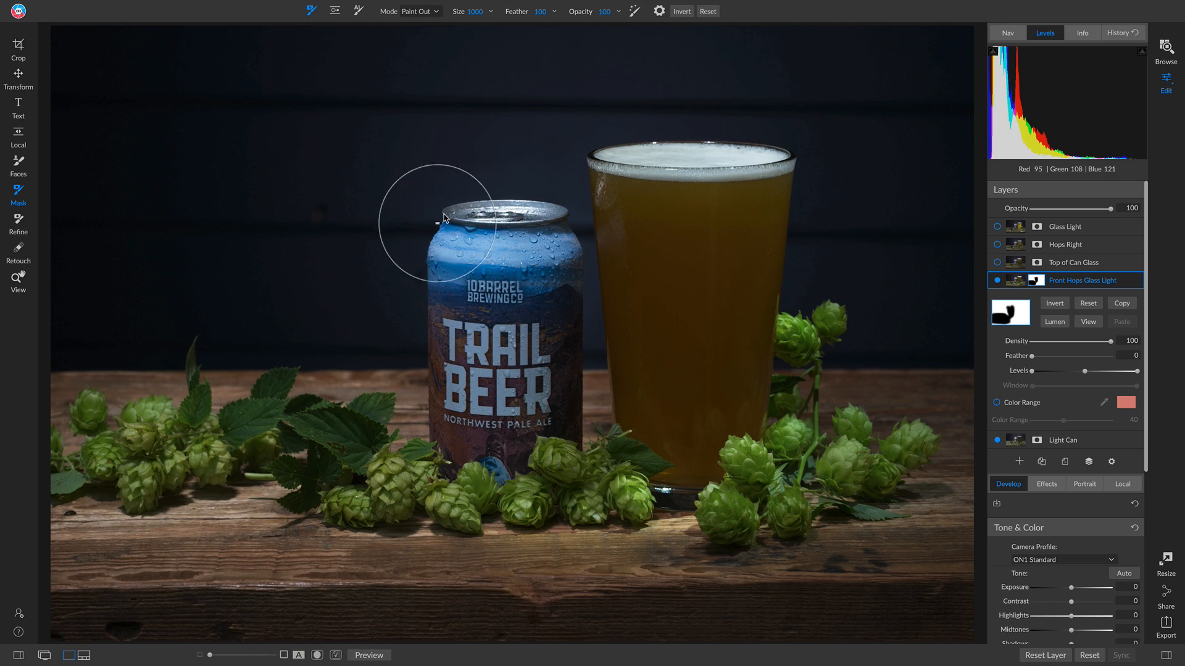
{"action": "left_click", "coordinate": [997, 282]}
{"action": "left_click", "coordinate": [998, 282]}
{"action": "left_click", "coordinate": [998, 282]}
{"action": "left_click", "coordinate": [998, 282]}
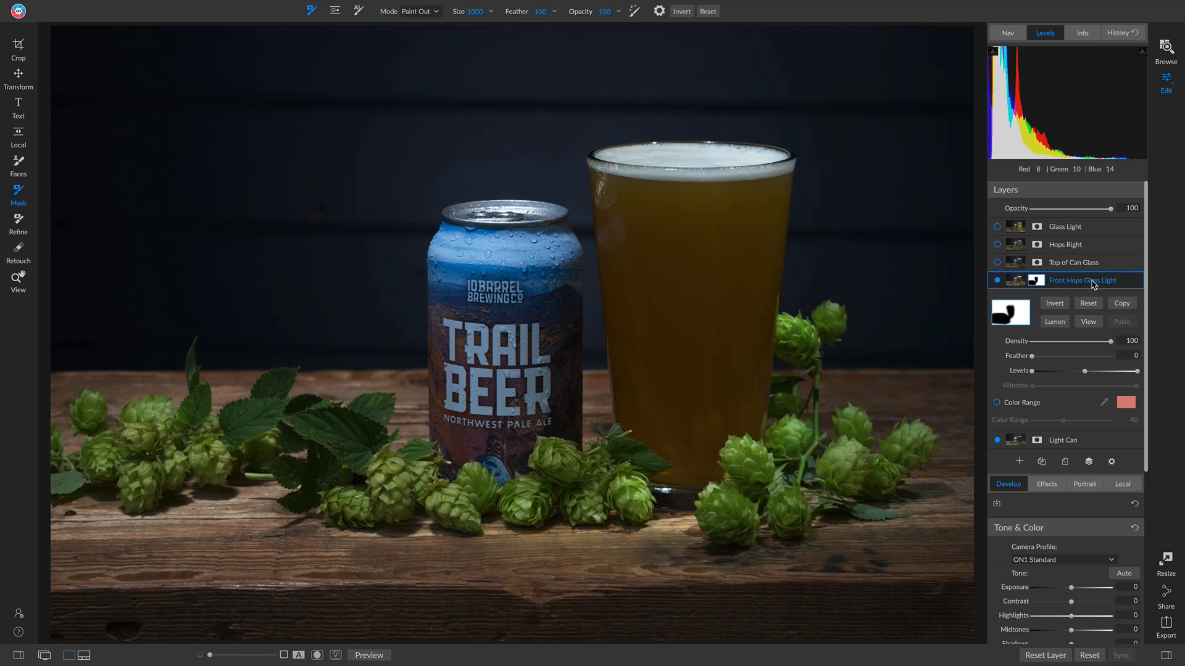
- Alternately show and hide the Top of Can Glass layer to examine which areas it lights best
{"action": "left_click", "coordinate": [998, 265]}
{"action": "left_click", "coordinate": [997, 264]}
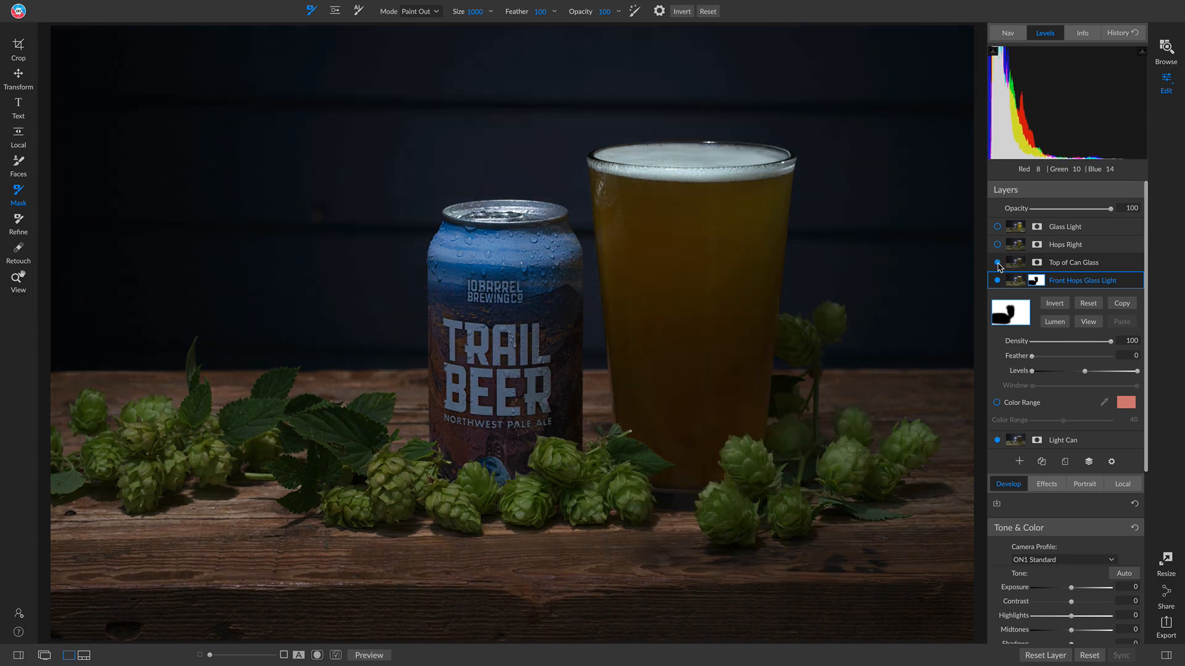
{"action": "left_click", "coordinate": [998, 264]}
{"action": "left_click", "coordinate": [998, 264]}
{"action": "left_click", "coordinate": [998, 264]}
{"action": "left_click", "coordinate": [998, 264]}
{"action": "left_click", "coordinate": [998, 264]}
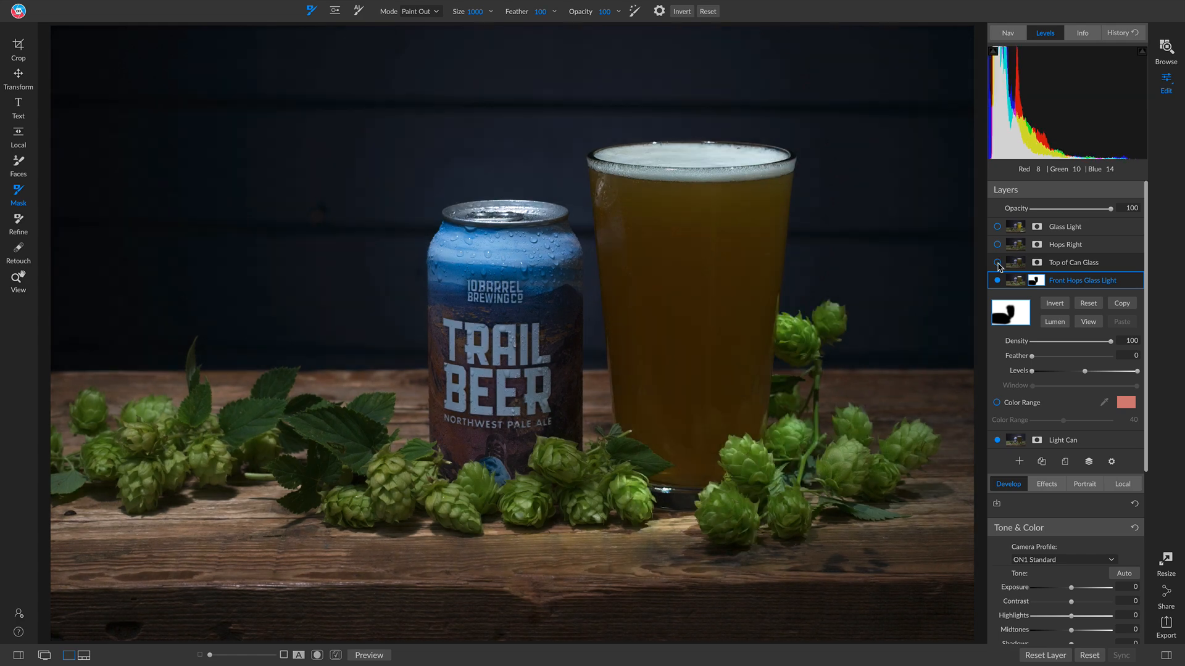
{"action": "left_click", "coordinate": [998, 265]}
{"action": "left_click", "coordinate": [998, 264]}
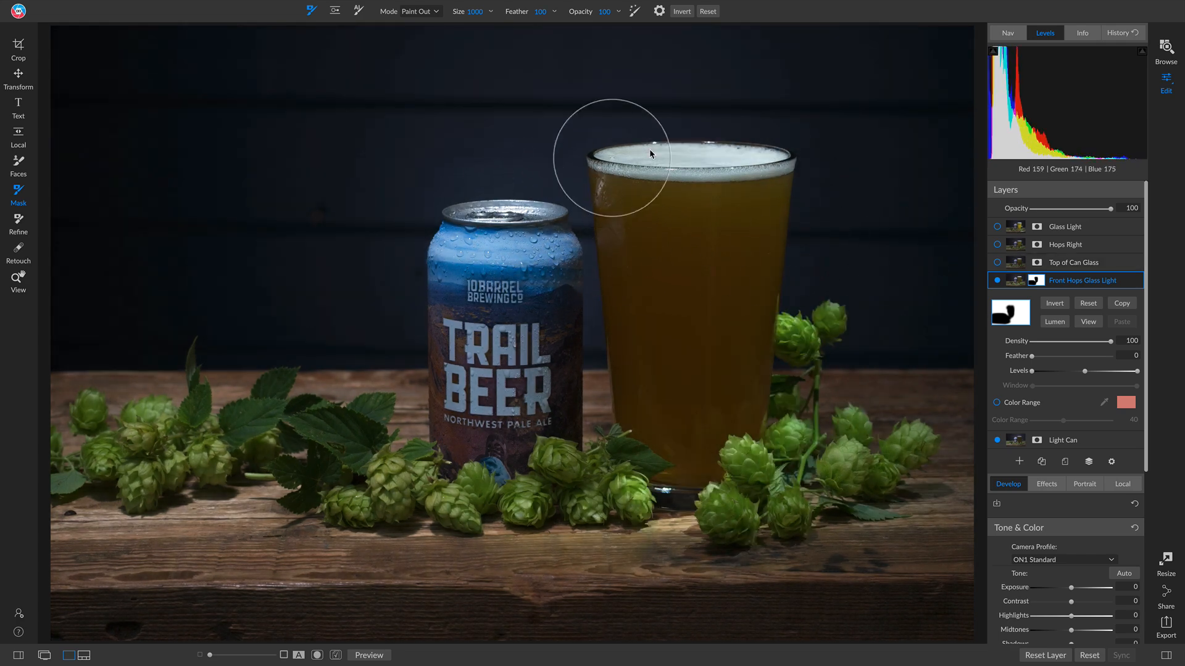
- Show and select the Top of Can Glass layer, then mask out the hops and table with a 2100 brush
{"action": "left_click", "coordinate": [998, 264]}
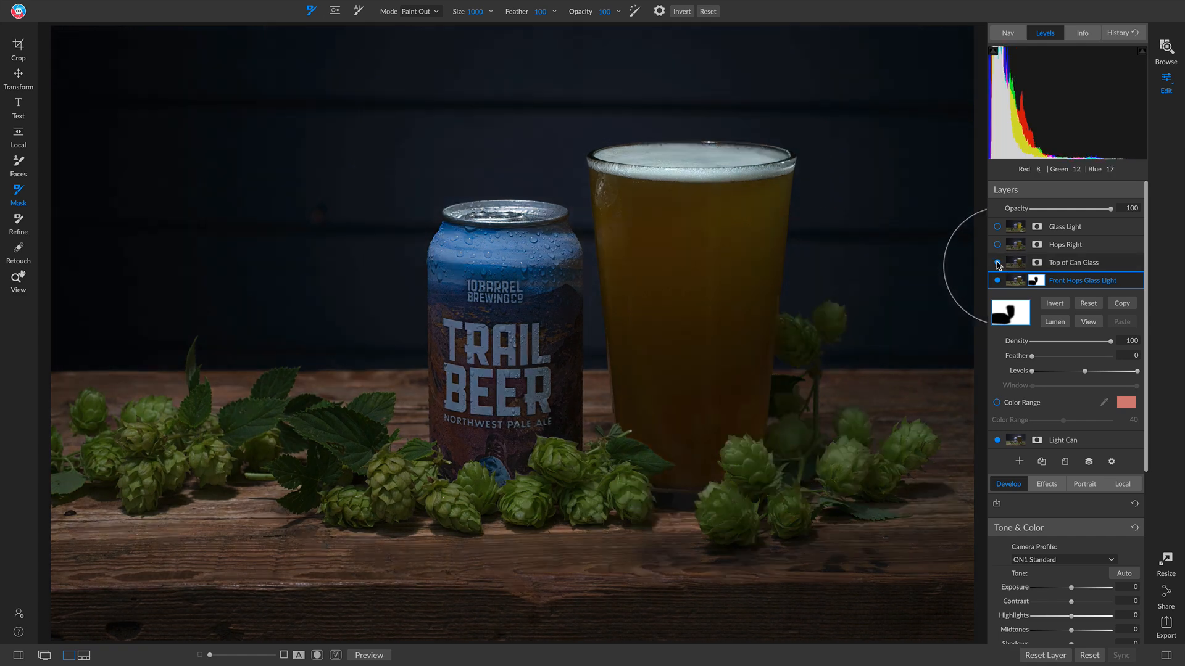
{"action": "mouse_move", "coordinate": [753, 267]}
{"action": "left_mouse_down"}
{"action": "mouse_move", "coordinate": [598, 353]}
{"action": "mouse_move", "coordinate": [714, 333]}
{"action": "mouse_move", "coordinate": [571, 446]}
{"action": "left_mouse_up"}
{"action": "left_click", "coordinate": [1070, 264]}
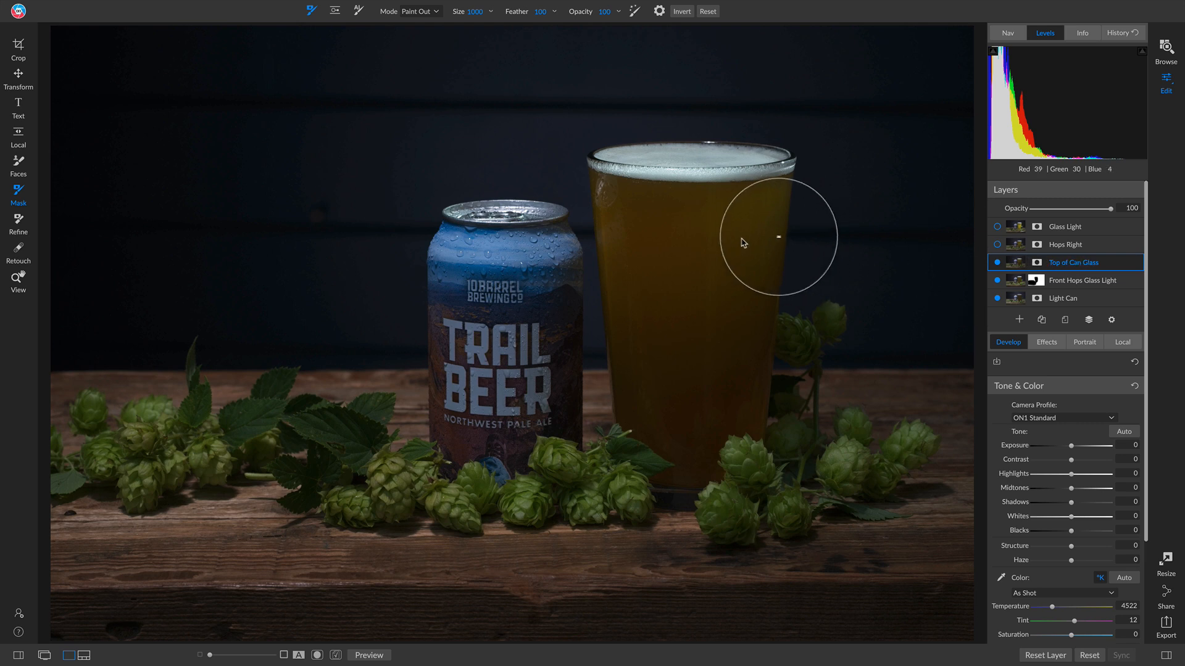
{"action": "scroll", "coordinate": [679, 264], "scroll_direction": "up", "scroll_amount": 5}
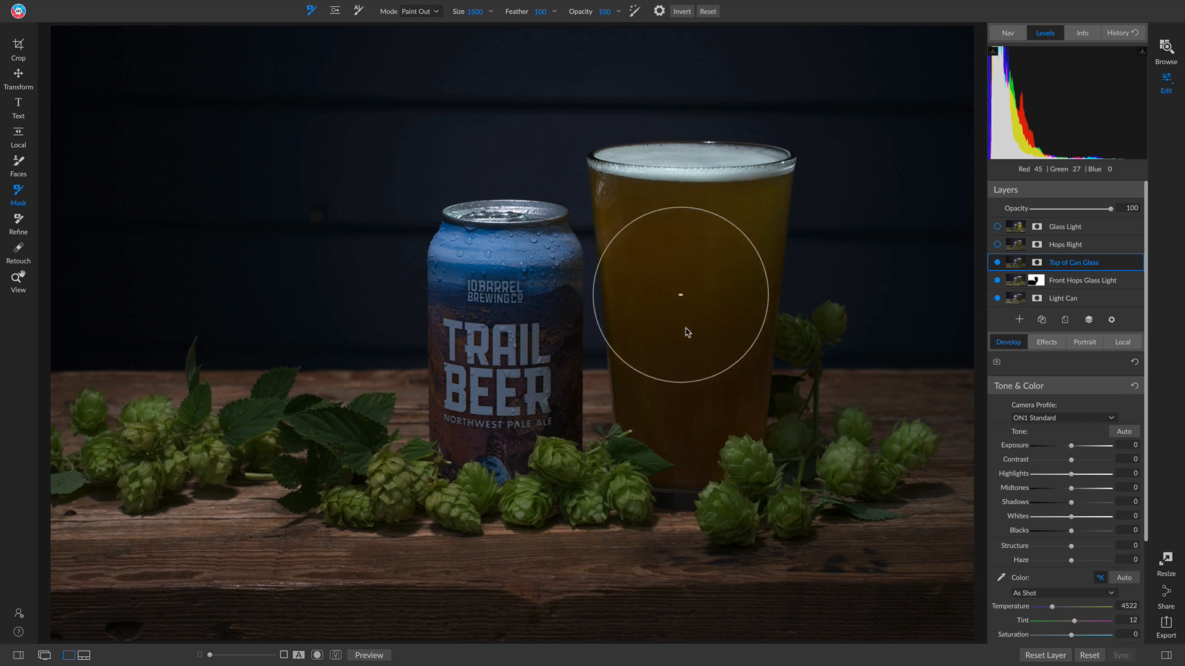
{"action": "key", "text": "]"}
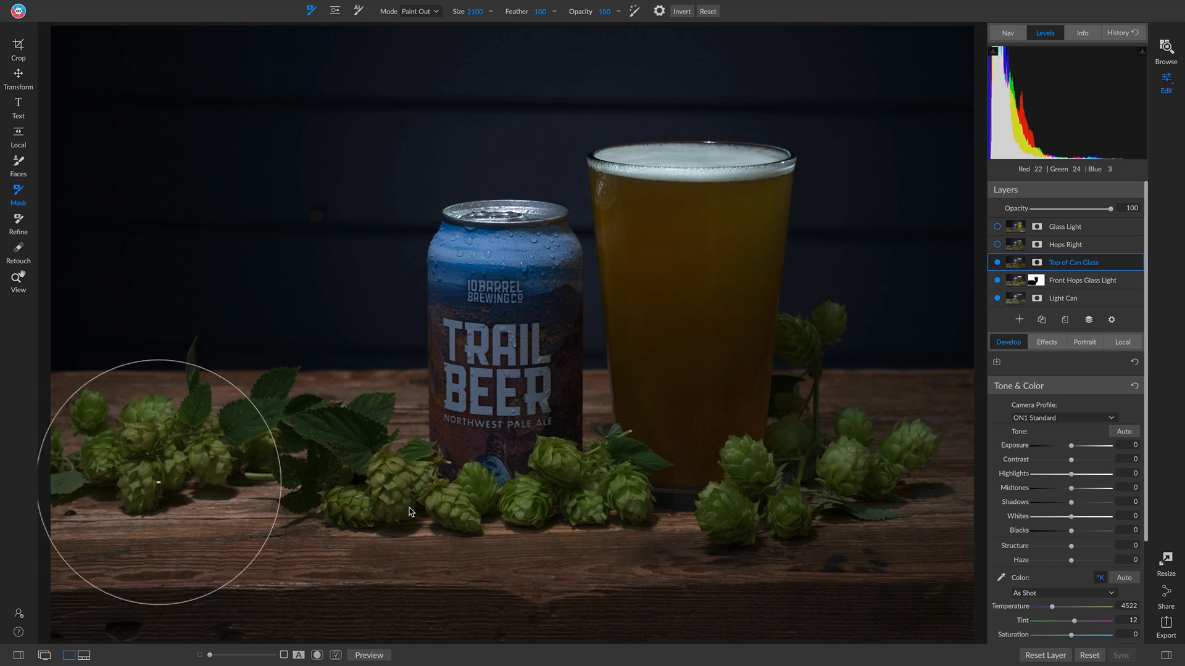
{"action": "mouse_move", "coordinate": [575, 511]}
{"action": "left_mouse_down"}
{"action": "mouse_move", "coordinate": [515, 509]}
{"action": "mouse_move", "coordinate": [860, 519]}
{"action": "mouse_move", "coordinate": [620, 528]}
{"action": "mouse_move", "coordinate": [910, 497]}
{"action": "mouse_move", "coordinate": [741, 497]}
{"action": "mouse_move", "coordinate": [683, 435]}
{"action": "mouse_move", "coordinate": [669, 377]}
{"action": "mouse_move", "coordinate": [673, 285]}
{"action": "mouse_move", "coordinate": [701, 278]}
{"action": "mouse_move", "coordinate": [730, 343]}
{"action": "mouse_move", "coordinate": [721, 361]}
{"action": "mouse_move", "coordinate": [929, 449]}
{"action": "mouse_move", "coordinate": [904, 567]}
{"action": "mouse_move", "coordinate": [626, 585]}
{"action": "mouse_move", "coordinate": [369, 577]}
{"action": "mouse_move", "coordinate": [221, 562]}
{"action": "mouse_move", "coordinate": [196, 502]}
{"action": "mouse_move", "coordinate": [119, 418]}
{"action": "mouse_move", "coordinate": [508, 508]}
{"action": "mouse_move", "coordinate": [508, 473]}
{"action": "left_mouse_up"}
- Reduce the masking brush size to 700 and paint the can body out of the Top of Can Glass layer
{"action": "key", "text": "bracketleft"}
{"action": "key", "text": "bracketleft"}
{"action": "key", "text": "bracketleft"}
{"action": "key", "text": "bracketleft"}
{"action": "key", "text": "bracketleft"}
{"action": "key", "text": "bracketleft"}
{"action": "key", "text": "bracketleft"}
{"action": "mouse_move", "coordinate": [484, 308]}
{"action": "left_mouse_down"}
{"action": "mouse_move", "coordinate": [443, 477]}
{"action": "mouse_move", "coordinate": [457, 267]}
{"action": "mouse_move", "coordinate": [521, 262]}
{"action": "mouse_move", "coordinate": [545, 452]}
{"action": "left_mouse_up"}
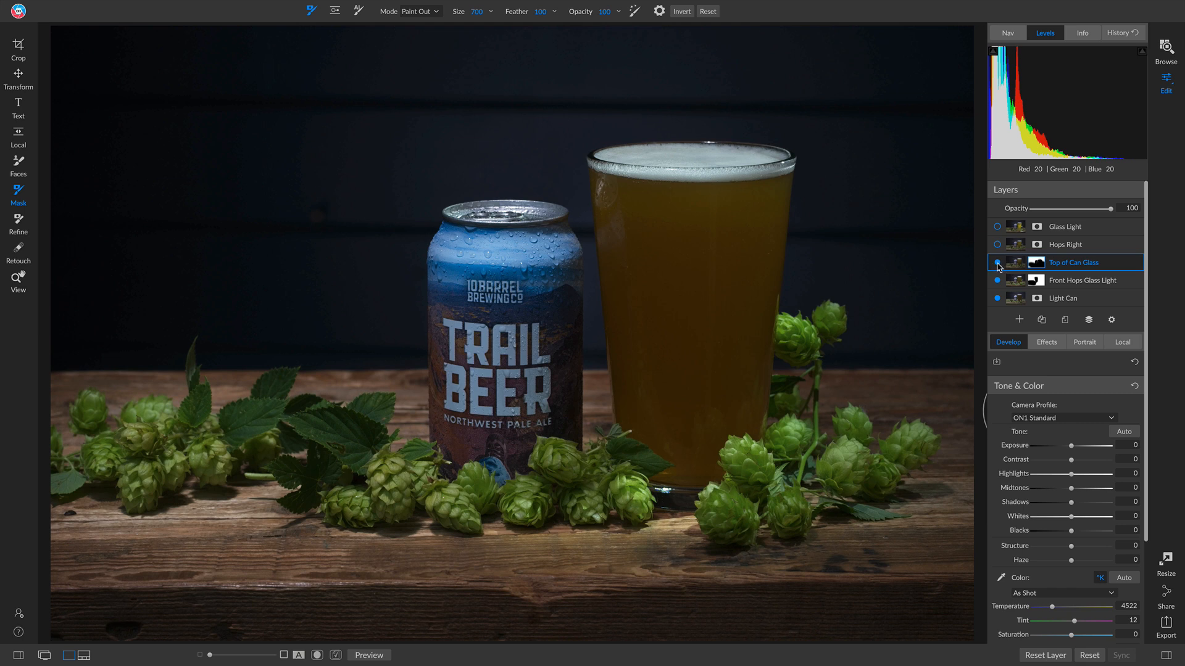
- Compare the image with and without the masked Top of Can Glass layer
{"action": "left_click", "coordinate": [998, 263]}
{"action": "left_click", "coordinate": [998, 263]}
{"action": "left_click", "coordinate": [998, 263]}
{"action": "left_click", "coordinate": [998, 264]}
{"action": "left_click", "coordinate": [998, 264]}
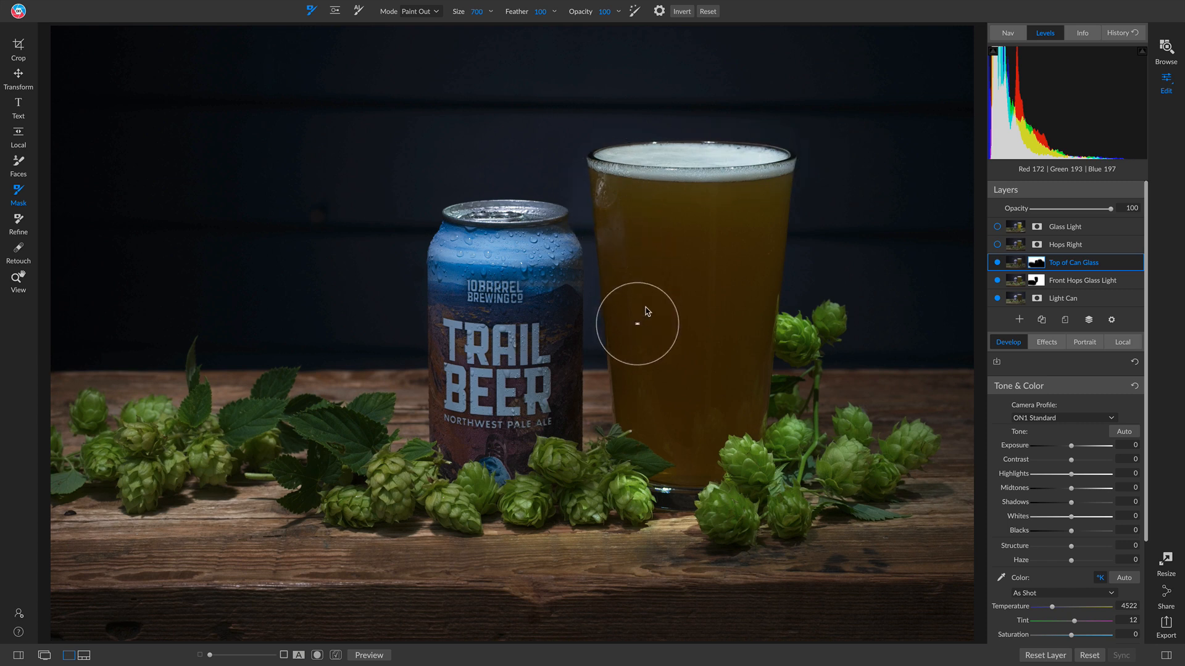
- Paint the beer glass body out of the Top of Can Glass layer, enlarging the brush to 1800, and recheck the layer
{"action": "left_click_drag", "start_coordinate": [741, 304], "coordinate": [723, 341]}
{"action": "key", "text": "bracketright"}
{"action": "key", "text": "bracketright"}
{"action": "key", "text": "bracketright"}
{"action": "key", "text": "bracketright"}
{"action": "key", "text": "bracketright"}
{"action": "key", "text": "bracketright"}
{"action": "key", "text": "bracketright"}
{"action": "key", "text": "bracketright"}
{"action": "key", "text": "bracketright"}
{"action": "key", "text": "bracketright"}
{"action": "key", "text": "bracketright"}
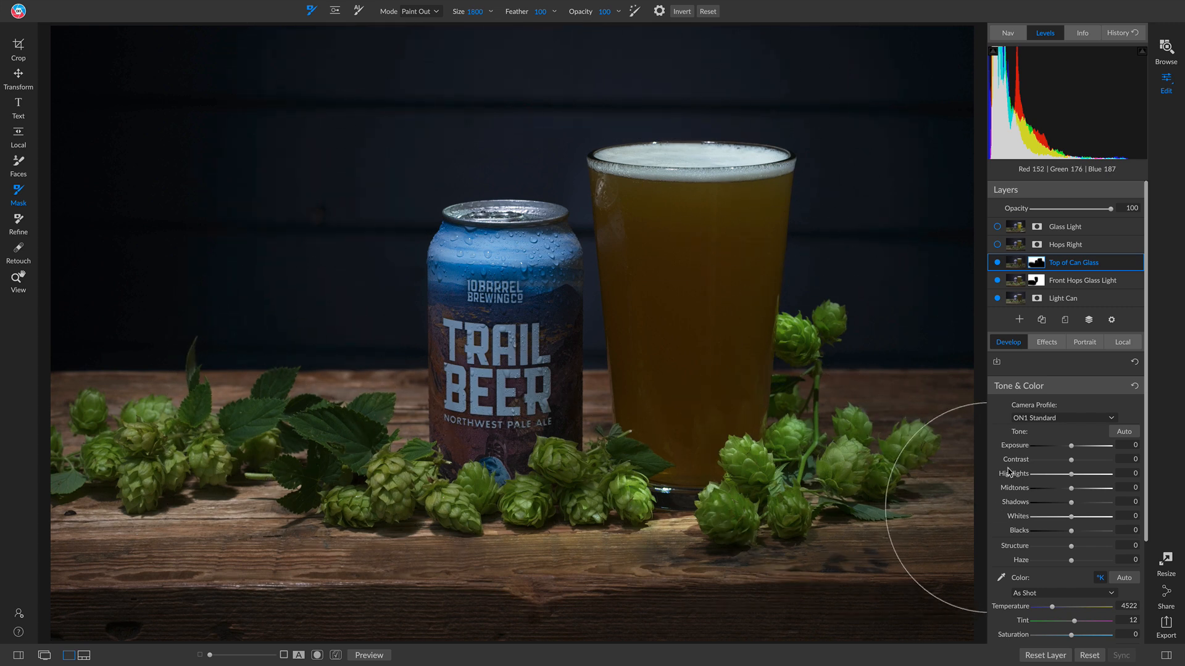
{"action": "left_click", "coordinate": [998, 264]}
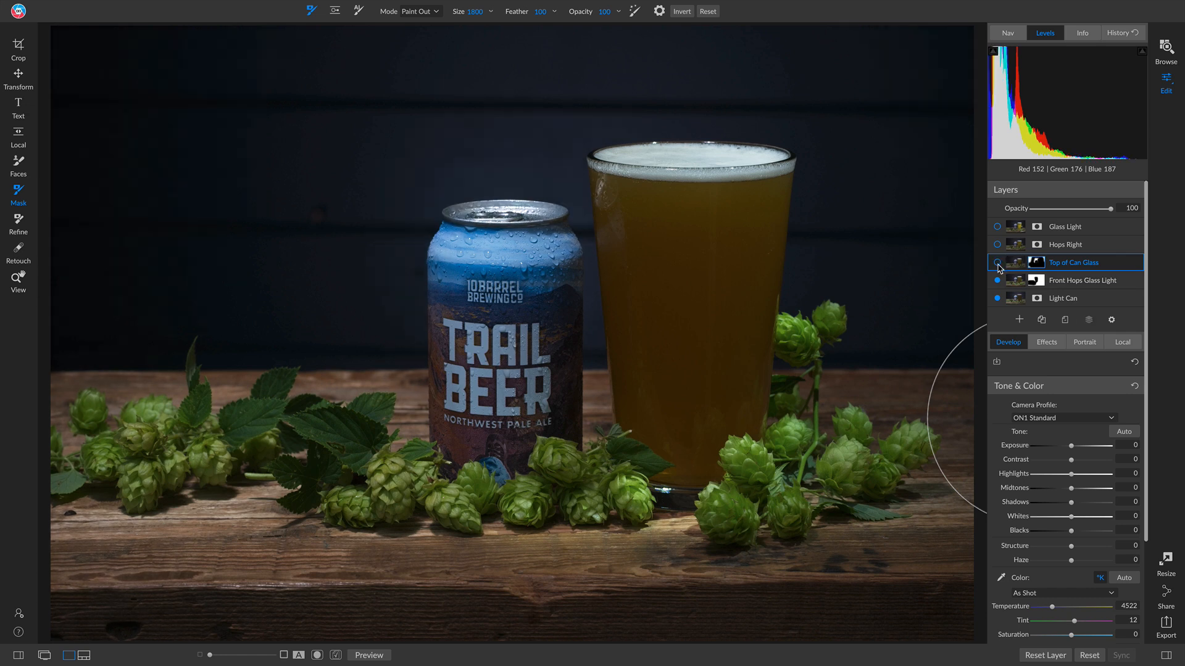
{"action": "left_click", "coordinate": [998, 263]}
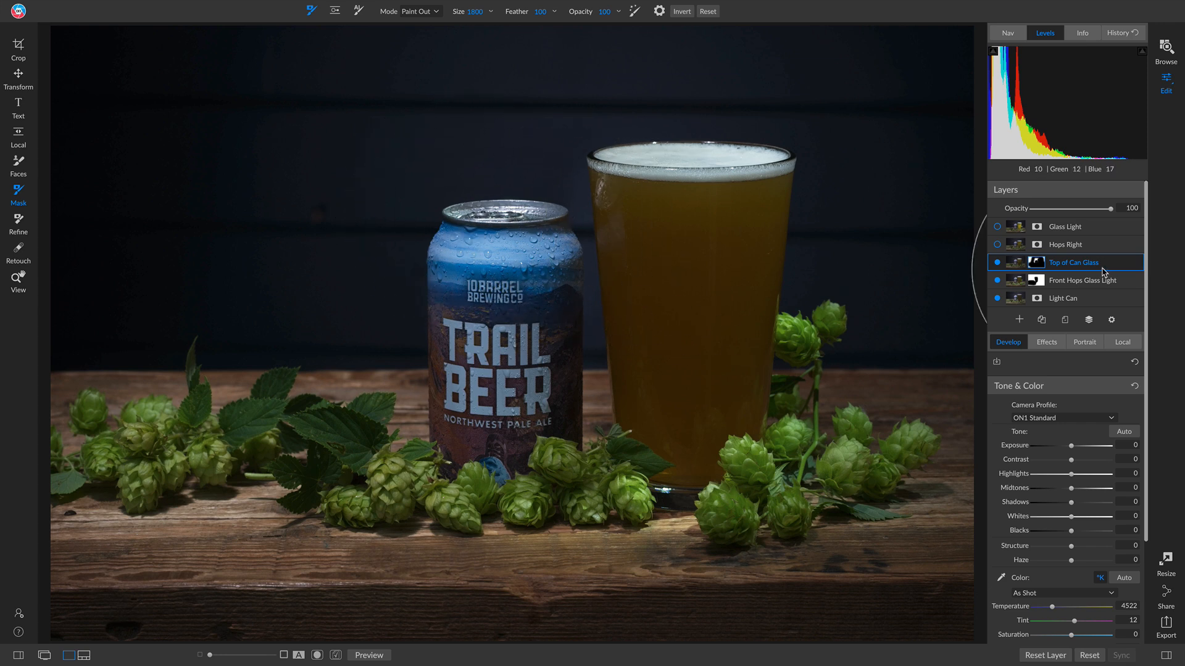
- Show and select the Hops Right layer, then paint the can and the hops along the table out of it
{"action": "left_click", "coordinate": [998, 245]}
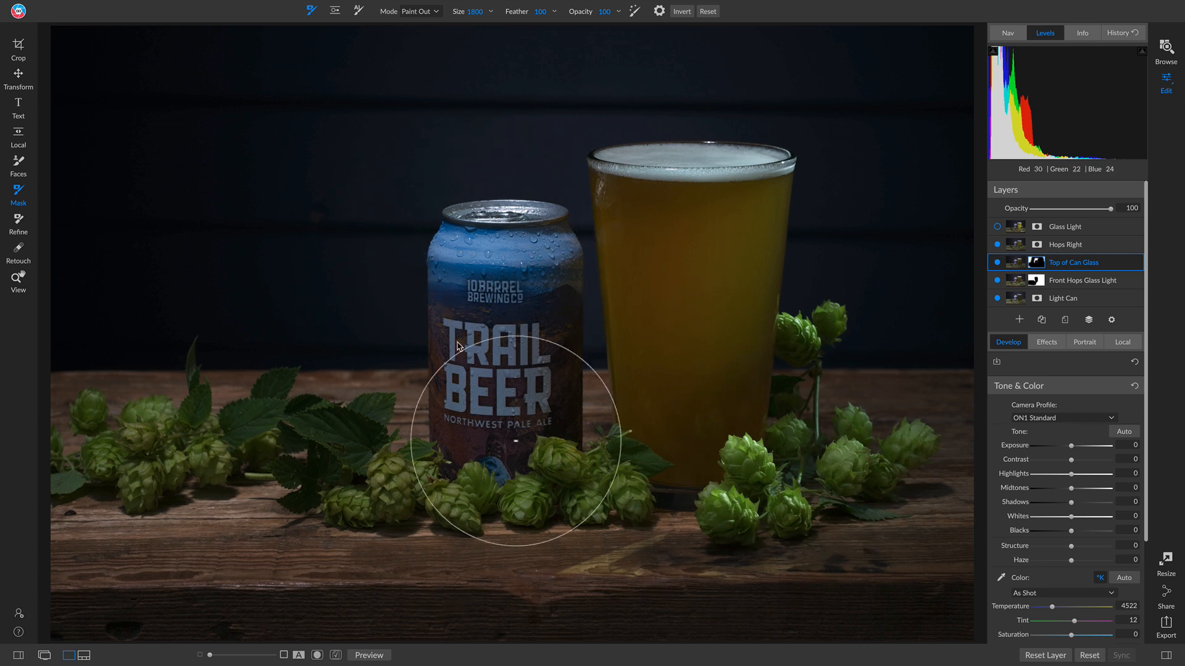
{"action": "left_click", "coordinate": [1073, 248]}
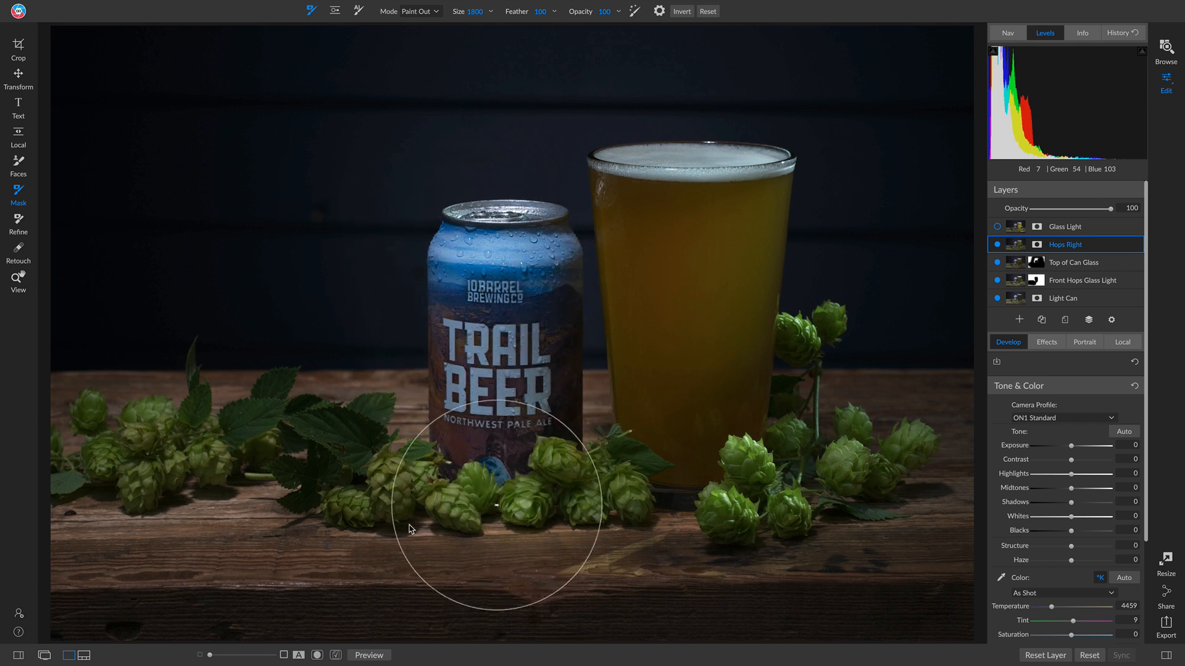
{"action": "mouse_move", "coordinate": [225, 473]}
{"action": "left_mouse_down"}
{"action": "mouse_move", "coordinate": [369, 447]}
{"action": "mouse_move", "coordinate": [87, 446]}
{"action": "mouse_move", "coordinate": [45, 432]}
{"action": "mouse_move", "coordinate": [78, 403]}
{"action": "mouse_move", "coordinate": [424, 437]}
{"action": "mouse_move", "coordinate": [337, 500]}
{"action": "mouse_move", "coordinate": [100, 517]}
{"action": "mouse_move", "coordinate": [43, 556]}
{"action": "mouse_move", "coordinate": [74, 578]}
{"action": "mouse_move", "coordinate": [138, 578]}
{"action": "mouse_move", "coordinate": [286, 558]}
{"action": "mouse_move", "coordinate": [100, 564]}
{"action": "mouse_move", "coordinate": [535, 564]}
{"action": "mouse_move", "coordinate": [604, 590]}
{"action": "mouse_move", "coordinate": [511, 558]}
{"action": "mouse_move", "coordinate": [693, 628]}
{"action": "mouse_move", "coordinate": [882, 618]}
{"action": "mouse_move", "coordinate": [991, 545]}
{"action": "mouse_move", "coordinate": [892, 586]}
{"action": "mouse_move", "coordinate": [919, 497]}
{"action": "mouse_move", "coordinate": [876, 427]}
{"action": "mouse_move", "coordinate": [914, 399]}
{"action": "mouse_move", "coordinate": [909, 315]}
{"action": "mouse_move", "coordinate": [885, 340]}
{"action": "mouse_move", "coordinate": [937, 393]}
{"action": "mouse_move", "coordinate": [850, 549]}
{"action": "mouse_move", "coordinate": [847, 577]}
{"action": "mouse_move", "coordinate": [796, 616]}
{"action": "mouse_move", "coordinate": [819, 593]}
{"action": "mouse_move", "coordinate": [825, 552]}
{"action": "mouse_move", "coordinate": [901, 476]}
{"action": "left_mouse_up"}
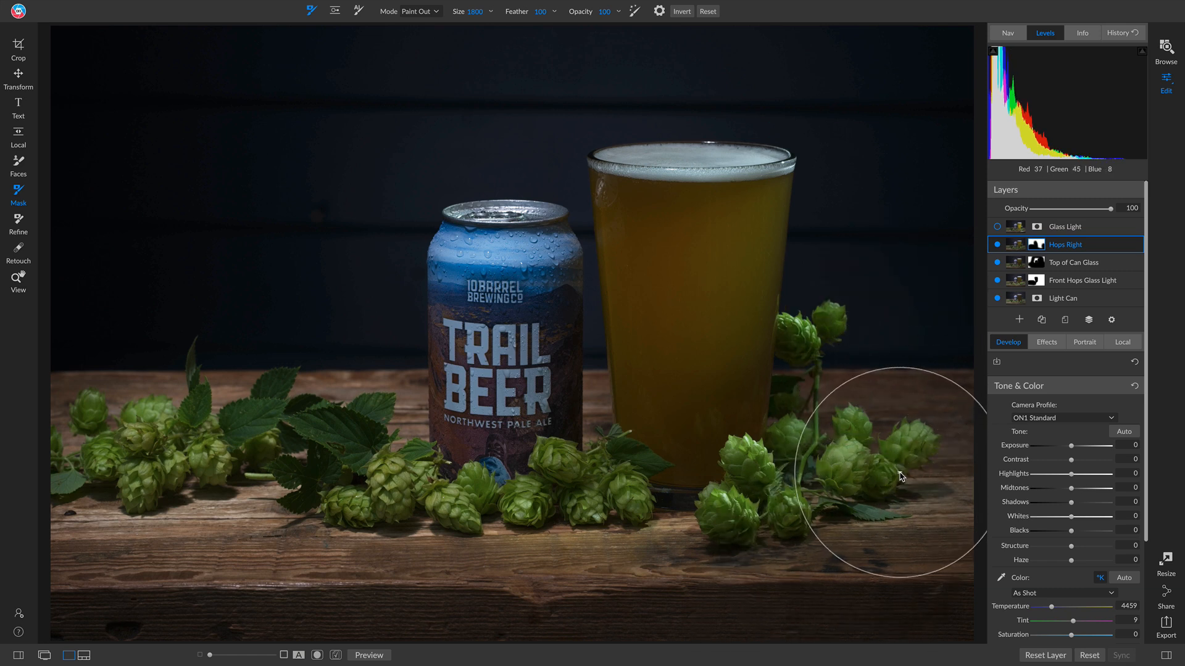
- Reduce the masking brush size to 900 for masking the hops beside the glass on the Hops Right layer
{"action": "key", "text": "bracketleft"}
{"action": "key", "text": "bracketleft"}
{"action": "key", "text": "bracketleft"}
{"action": "key", "text": "bracketleft"}
{"action": "key", "text": "bracketleft"}
{"action": "key", "text": "bracketleft"}
{"action": "key", "text": "bracketleft"}
{"action": "key", "text": "bracketleft"}
{"action": "key", "text": "bracketleft"}
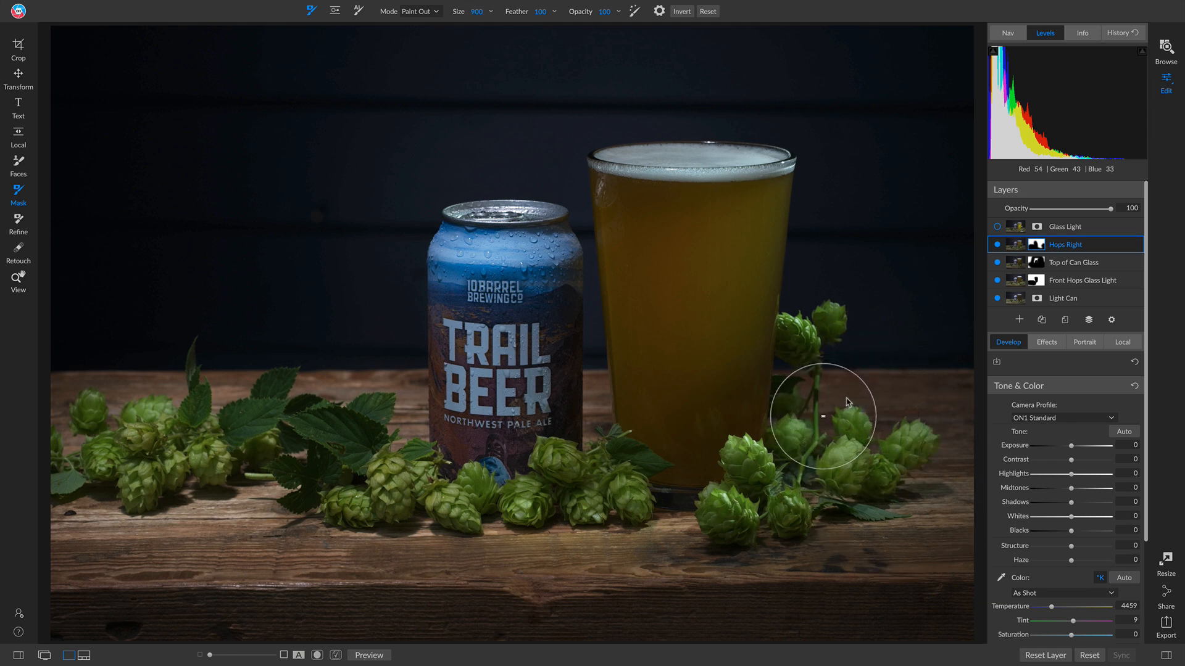
- Compare the image with and without the masked Hops Right layer
{"action": "left_click", "coordinate": [997, 245]}
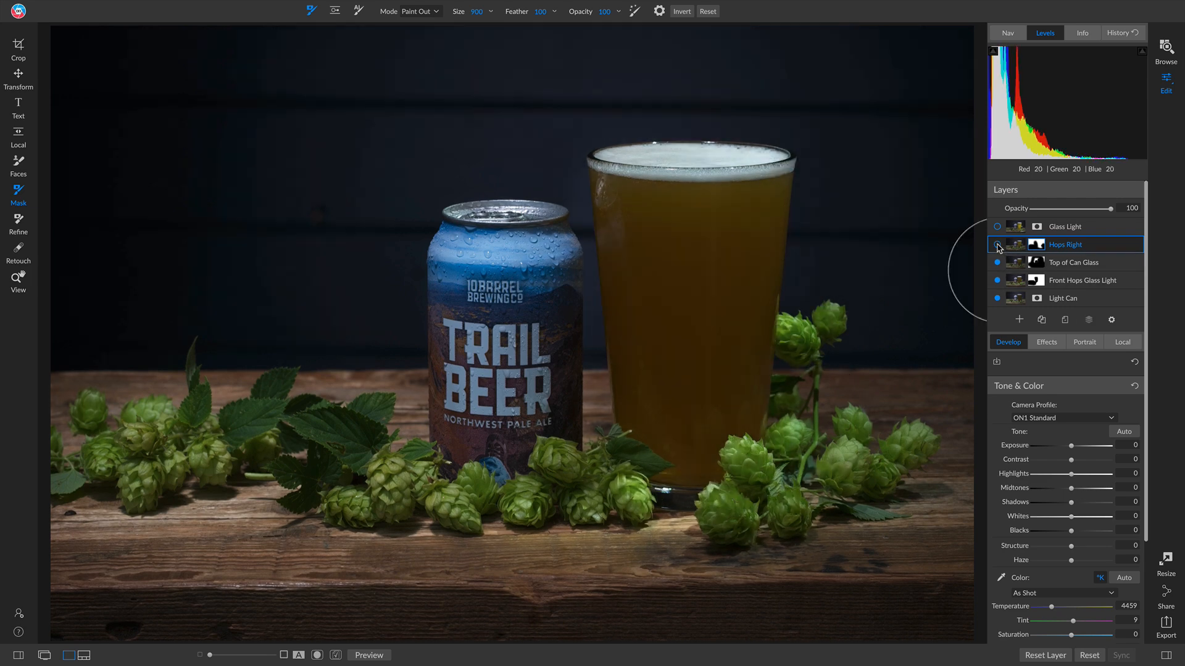
{"action": "left_click", "coordinate": [997, 245]}
{"action": "left_click", "coordinate": [997, 245]}
{"action": "left_click", "coordinate": [997, 245]}
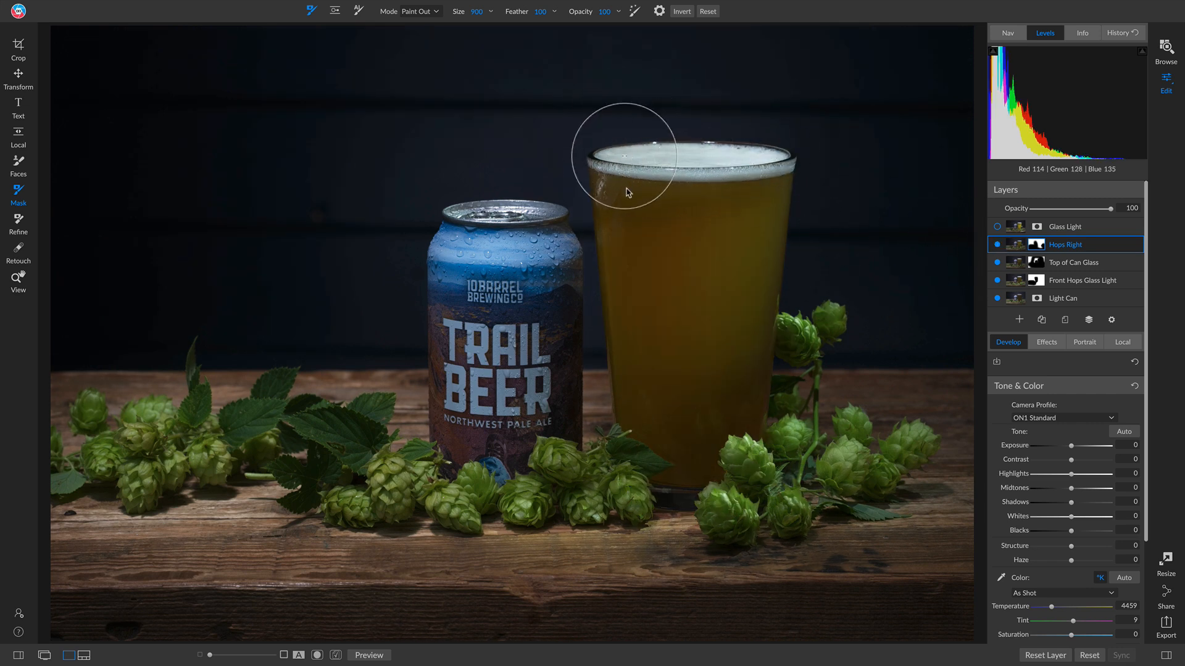
- Paint the foam at the top of the glass out of the Hops Right layer and recheck the blend
{"action": "left_click", "coordinate": [685, 149]}
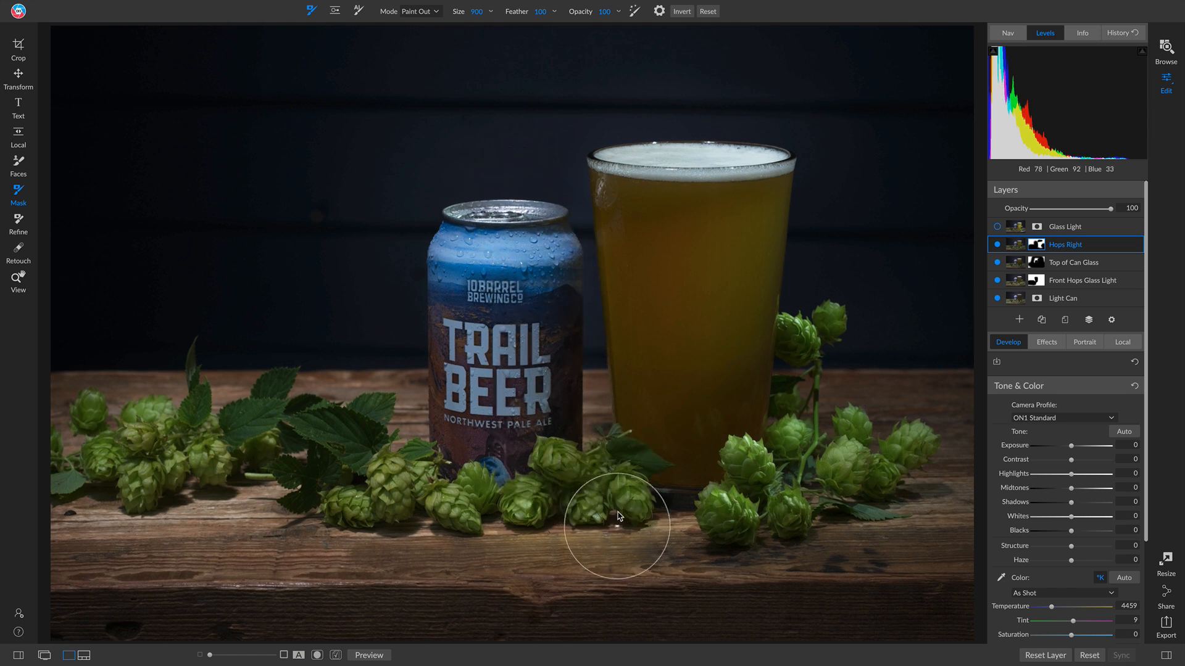
{"action": "left_click", "coordinate": [997, 245]}
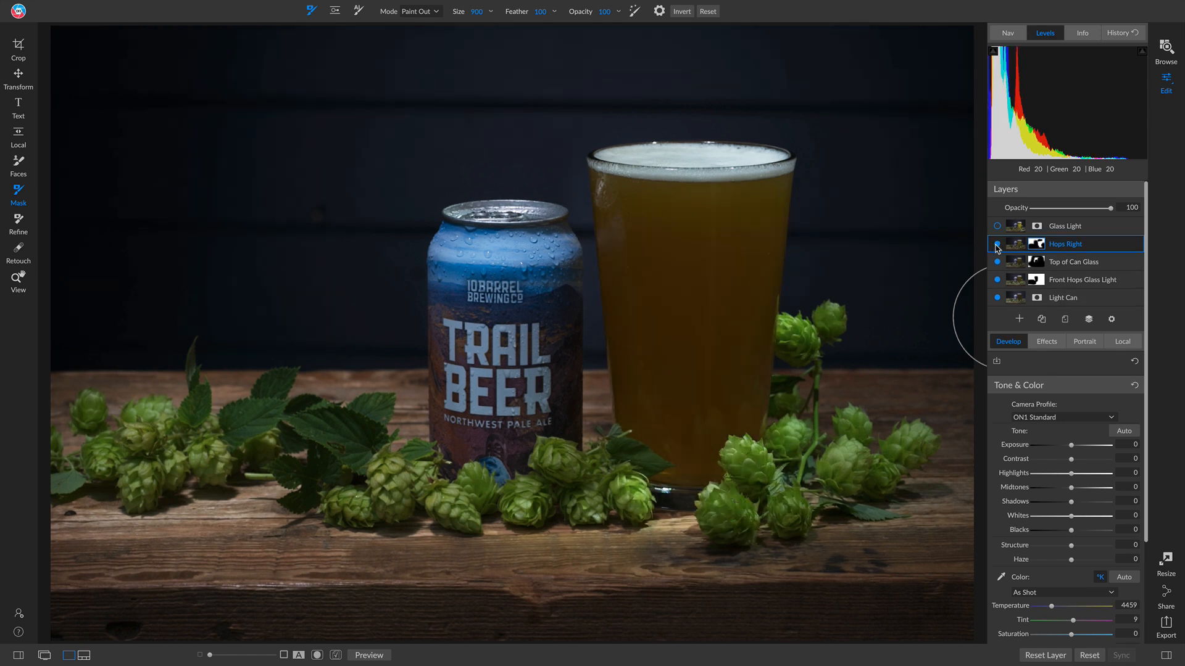
{"action": "left_click", "coordinate": [996, 246]}
{"action": "scroll", "coordinate": [996, 245], "scroll_direction": "down", "scroll_amount": 1}
{"action": "left_click", "coordinate": [996, 246]}
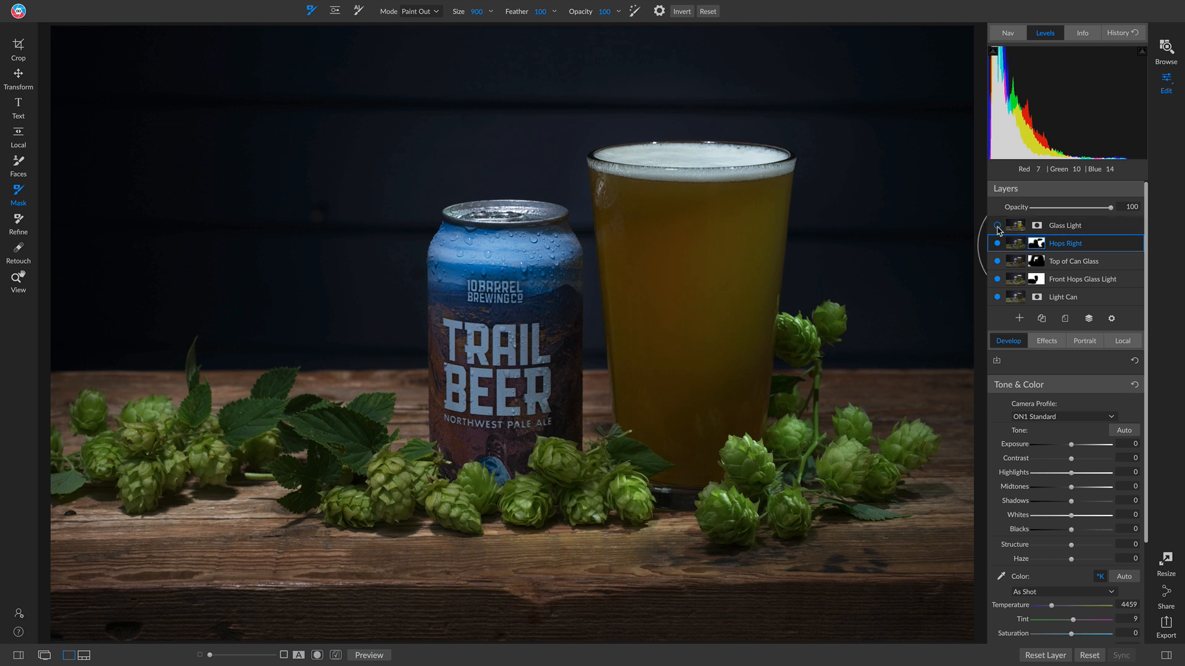
- Compare the image with and without the Glass Light layer, leave it shown, and select it for masking
{"action": "left_click", "coordinate": [997, 226]}
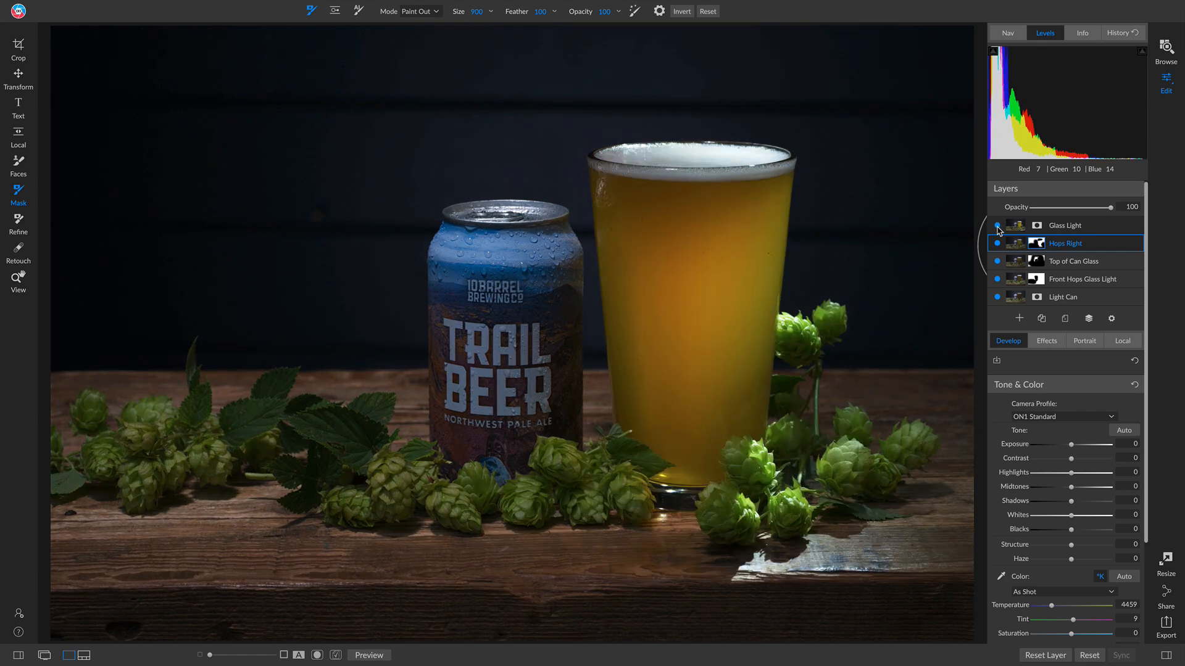
{"action": "left_click", "coordinate": [998, 227]}
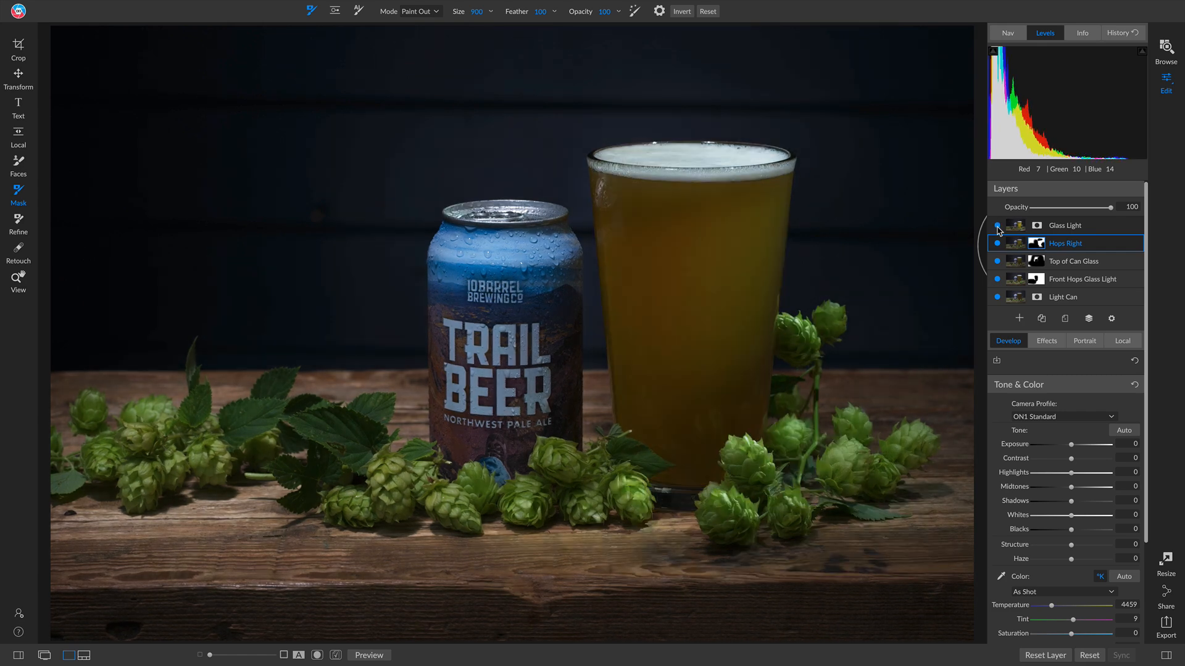
{"action": "left_click", "coordinate": [998, 227]}
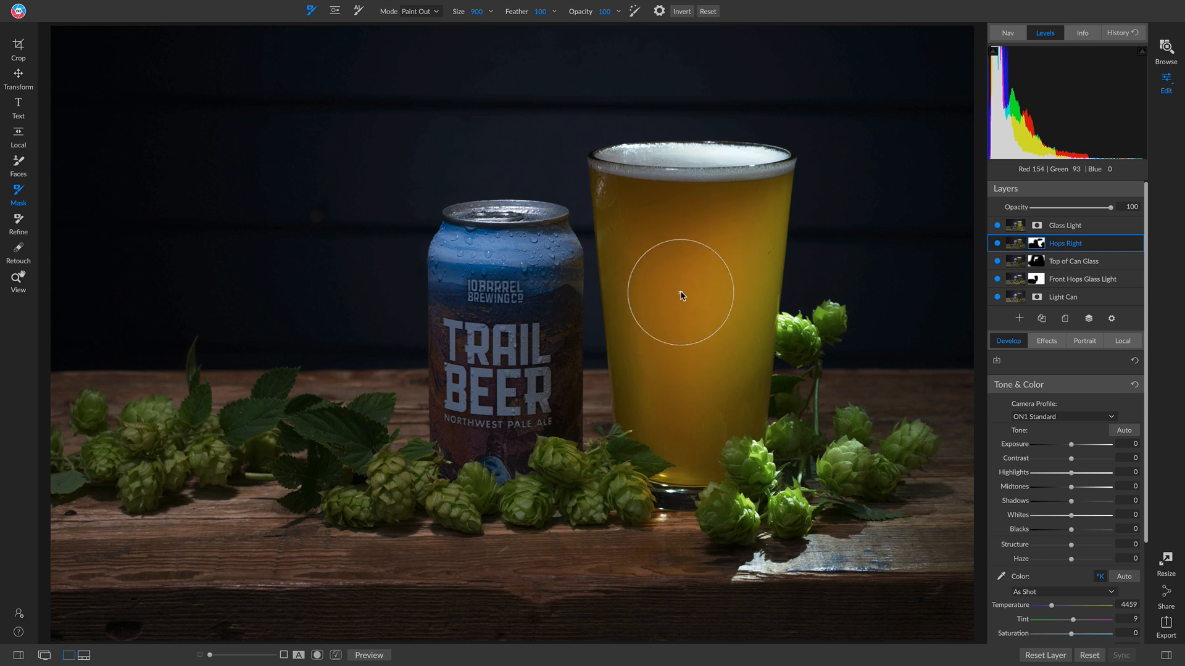
{"action": "left_click", "coordinate": [1076, 229]}
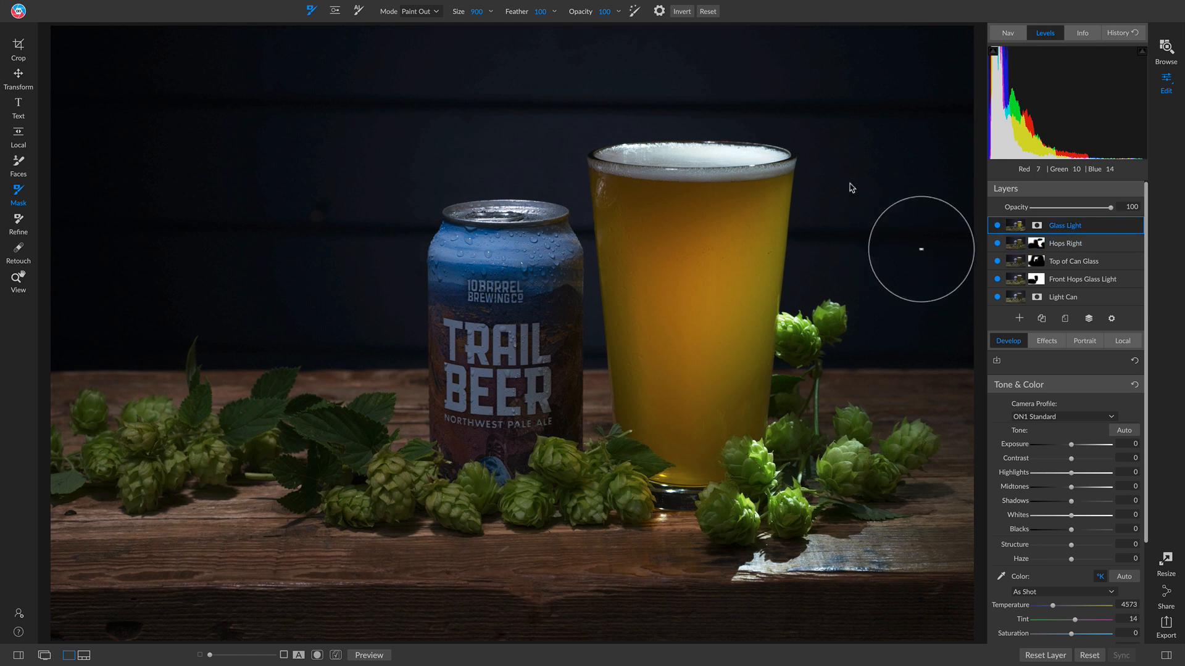
- Reduce the masking brush size to 300 and paint the foam at the top of the glass out of the Glass Light layer
{"action": "mouse_move", "coordinate": [721, 161]}
{"action": "left_mouse_down"}
{"action": "mouse_move", "coordinate": [630, 165]}
{"action": "mouse_move", "coordinate": [836, 129]}
{"action": "left_mouse_up"}
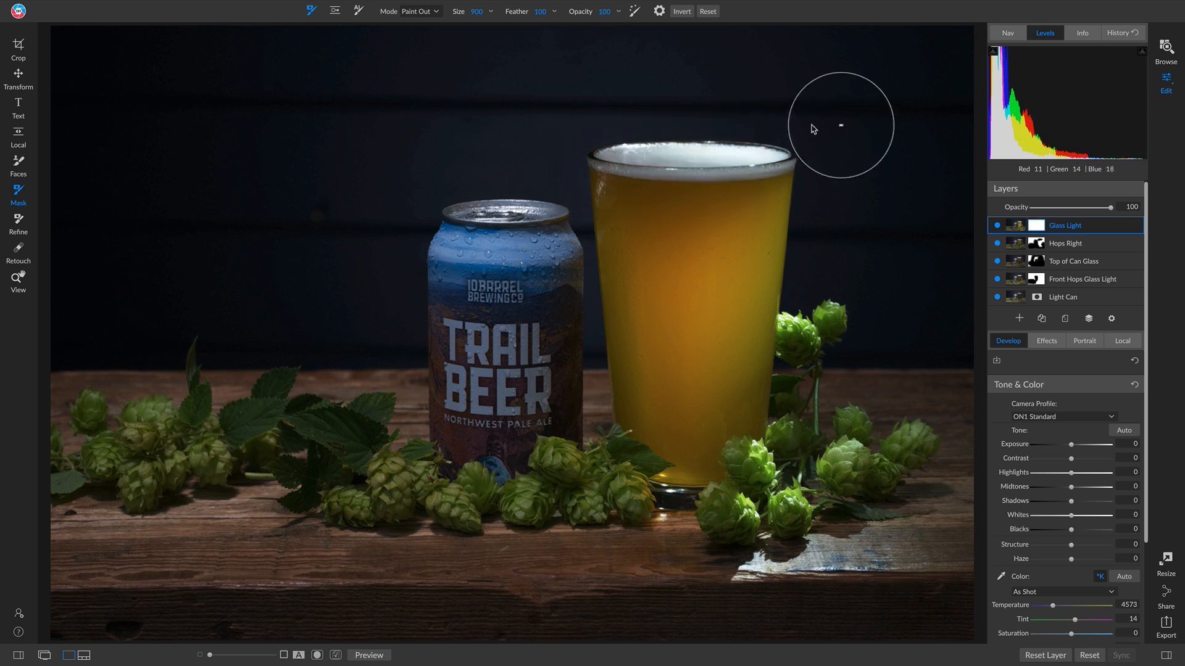
{"action": "key", "text": "bracketleft"}
{"action": "key", "text": "bracketleft"}
{"action": "key", "text": "bracketleft"}
{"action": "key", "text": "bracketleft"}
{"action": "key", "text": "bracketleft"}
{"action": "key", "text": "bracketleft"}
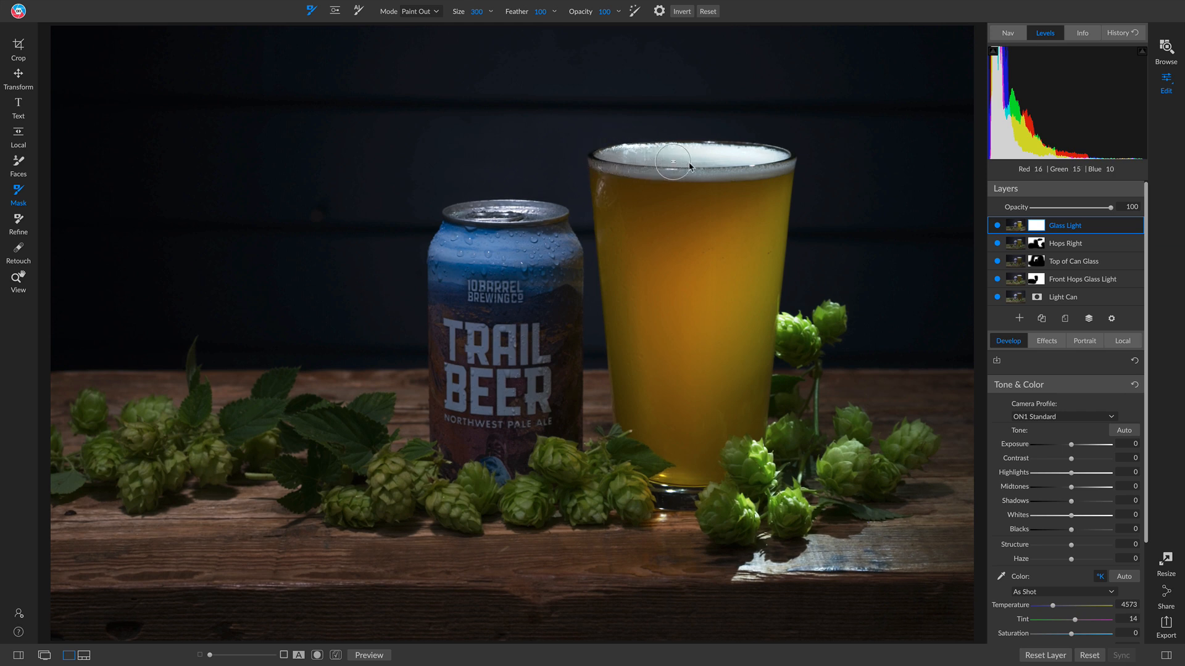
{"action": "left_click_drag", "start_coordinate": [686, 167], "coordinate": [705, 171]}
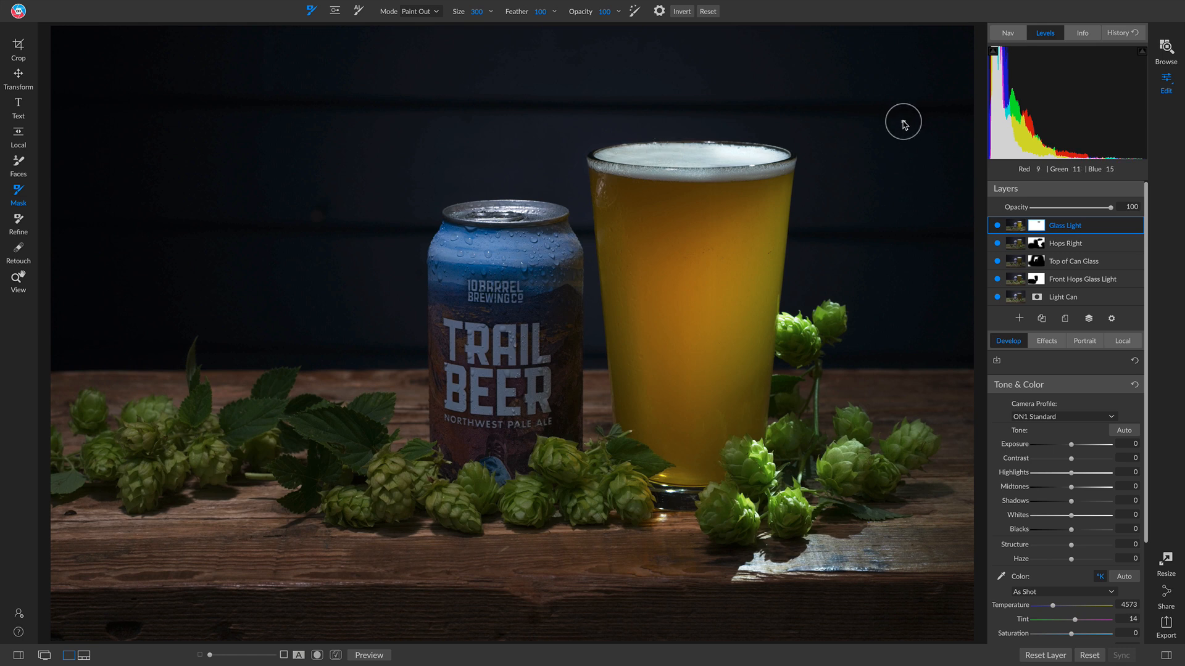
- Enlarge the masking brush to 1600 and paint the table foreground, the can and the front hops out of the Glass Light layer
{"action": "key", "text": "bracketright"}
{"action": "key", "text": "bracketright"}
{"action": "key", "text": "bracketright"}
{"action": "key", "text": "bracketright"}
{"action": "key", "text": "bracketright"}
{"action": "key", "text": "bracketright"}
{"action": "key", "text": "bracketright"}
{"action": "key", "text": "bracketright"}
{"action": "key", "text": "bracketright"}
{"action": "key", "text": "bracketright"}
{"action": "key", "text": "bracketright"}
{"action": "key", "text": "bracketright"}
{"action": "key", "text": "bracketright"}
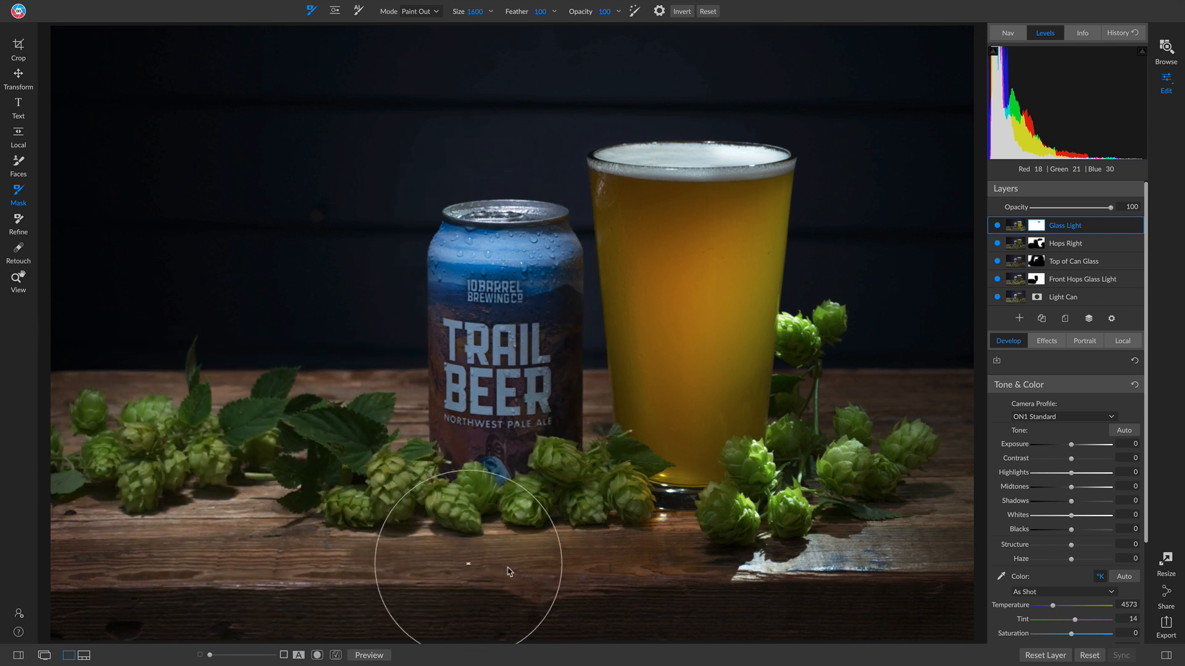
{"action": "mouse_move", "coordinate": [883, 588]}
{"action": "left_mouse_down"}
{"action": "mouse_move", "coordinate": [942, 508]}
{"action": "mouse_move", "coordinate": [943, 488]}
{"action": "mouse_move", "coordinate": [889, 453]}
{"action": "mouse_move", "coordinate": [936, 382]}
{"action": "mouse_move", "coordinate": [921, 399]}
{"action": "mouse_move", "coordinate": [908, 319]}
{"action": "mouse_move", "coordinate": [971, 416]}
{"action": "mouse_move", "coordinate": [918, 486]}
{"action": "mouse_move", "coordinate": [896, 473]}
{"action": "mouse_move", "coordinate": [888, 443]}
{"action": "mouse_move", "coordinate": [861, 511]}
{"action": "left_mouse_up"}
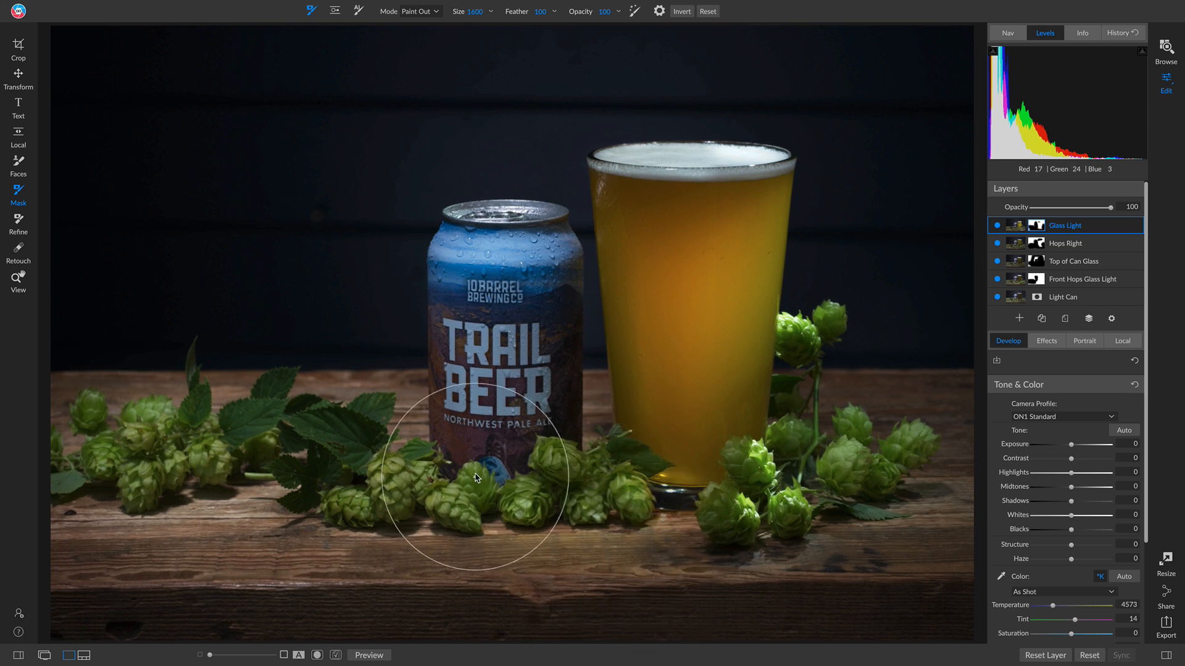
- Reduce the masking brush size to 250 and paint the hops at the right of the glass out of the Glass Light layer
{"action": "key", "text": "bracketleft"}
{"action": "key", "text": "bracketleft"}
{"action": "key", "text": "bracketleft"}
{"action": "key", "text": "bracketleft"}
{"action": "key", "text": "bracketleft"}
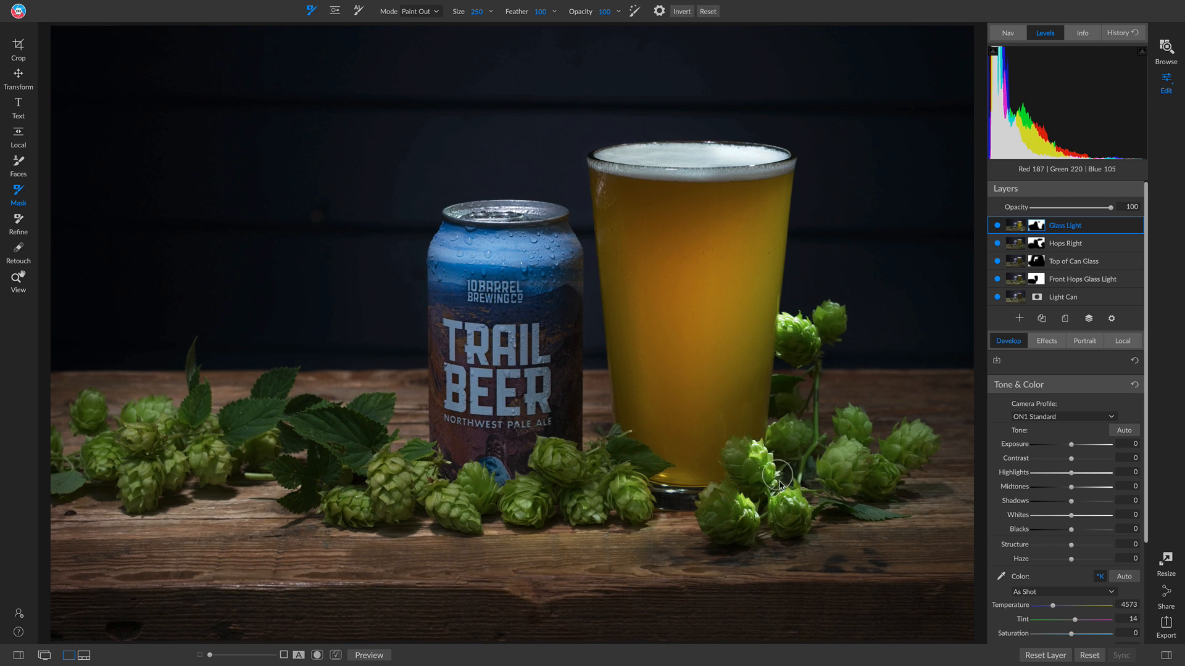
{"action": "mouse_move", "coordinate": [770, 468]}
{"action": "left_mouse_down"}
{"action": "mouse_move", "coordinate": [792, 513]}
{"action": "mouse_move", "coordinate": [815, 494]}
{"action": "mouse_move", "coordinate": [733, 519]}
{"action": "mouse_move", "coordinate": [751, 508]}
{"action": "left_mouse_up"}
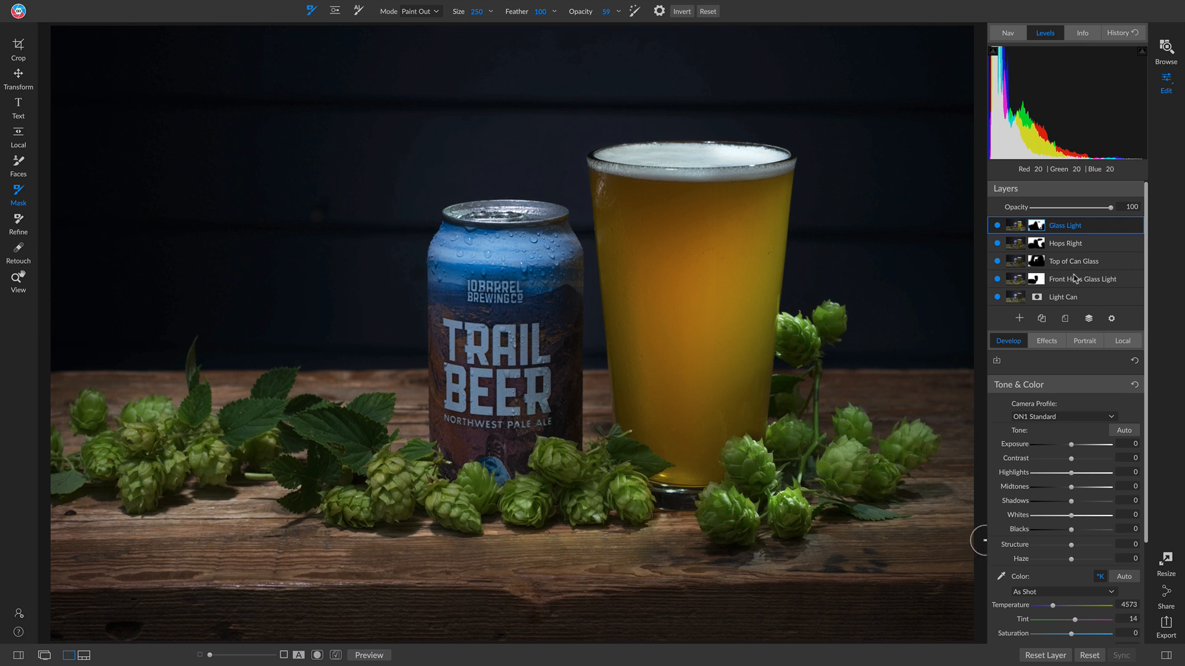
- Compare the image with and without the masked Glass Light layer
{"action": "left_click", "coordinate": [997, 227]}
{"action": "left_click", "coordinate": [997, 227]}
{"action": "left_click", "coordinate": [998, 227]}
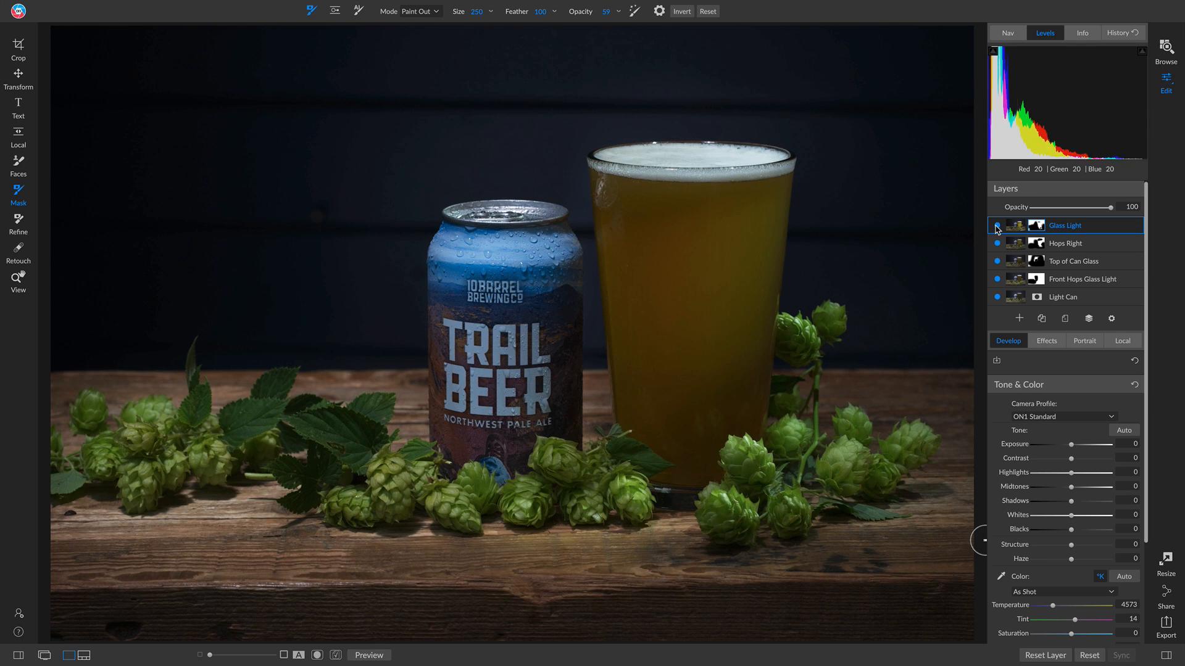
{"action": "left_click", "coordinate": [998, 227]}
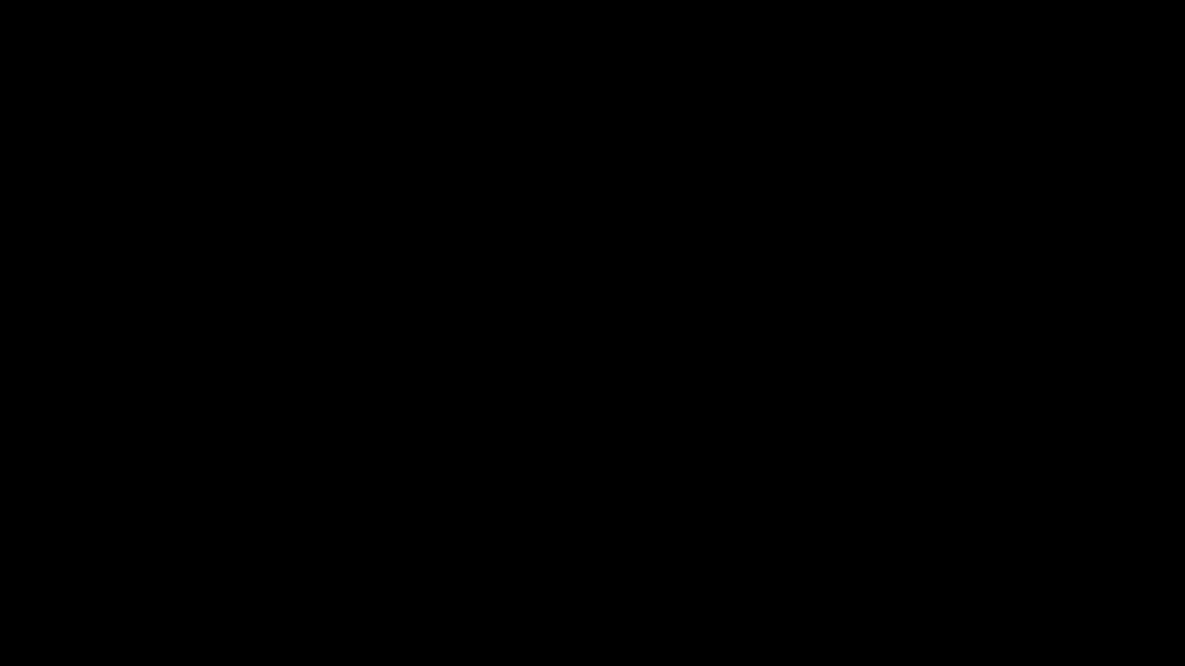
{"action": "left_click", "coordinate": [997, 227]}
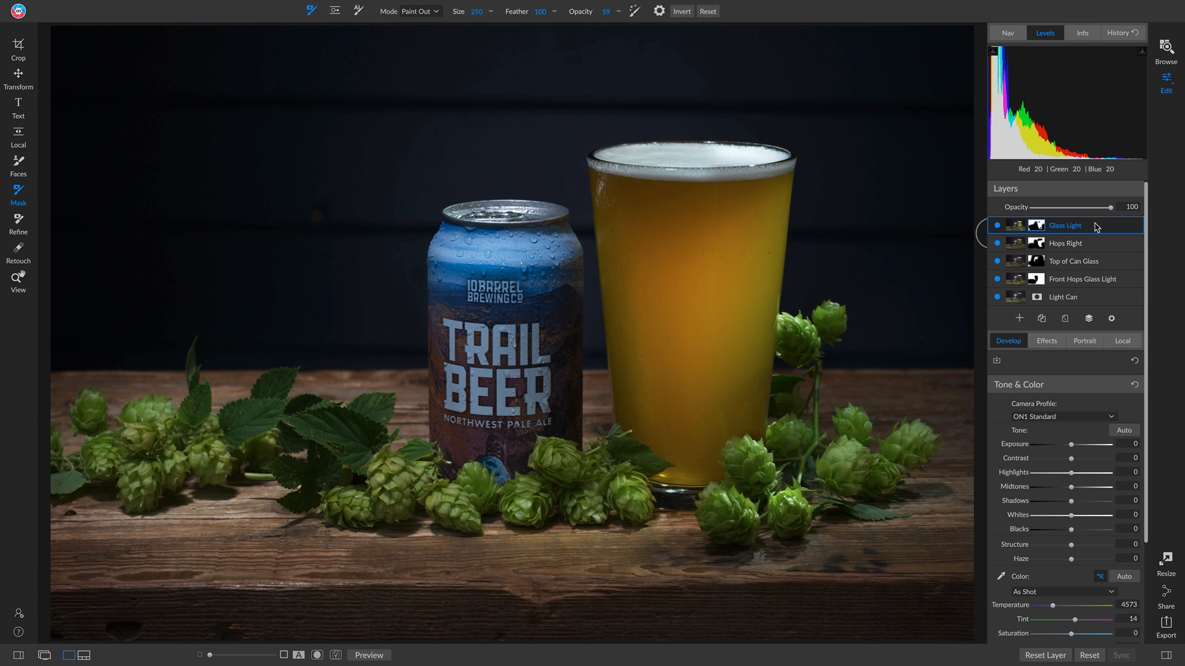
- Create a new stamped layer from the blend and hide the four masked layers between it and Light Can
{"action": "right_click", "coordinate": [1096, 227]}
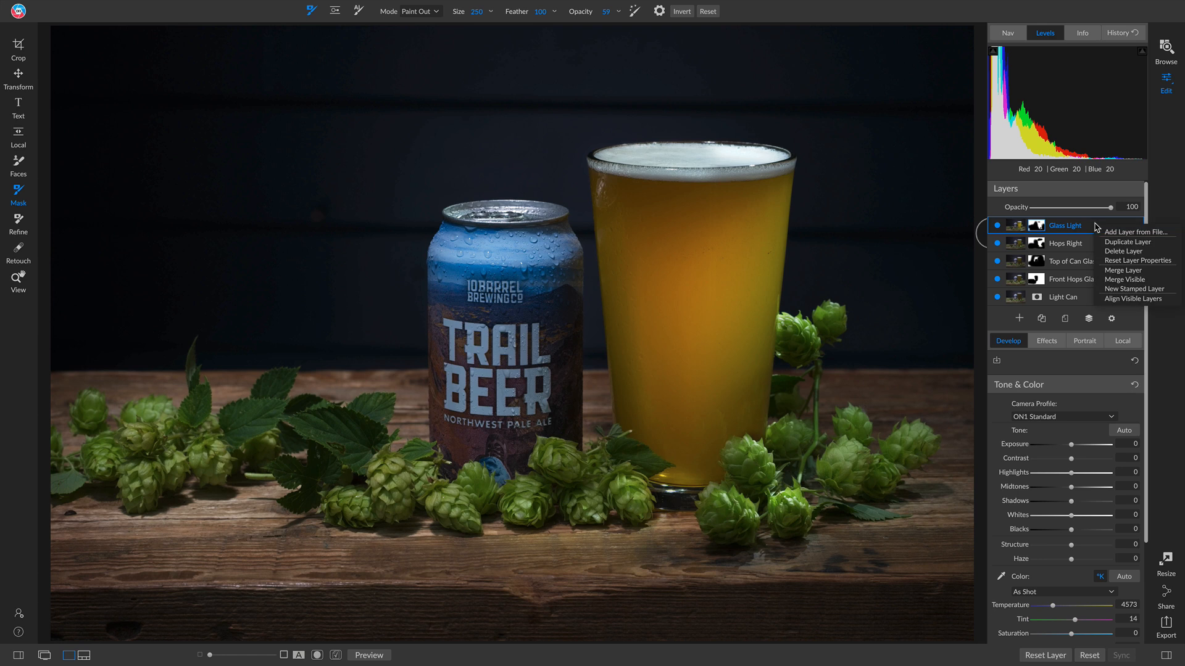
{"action": "left_click", "coordinate": [1140, 290]}
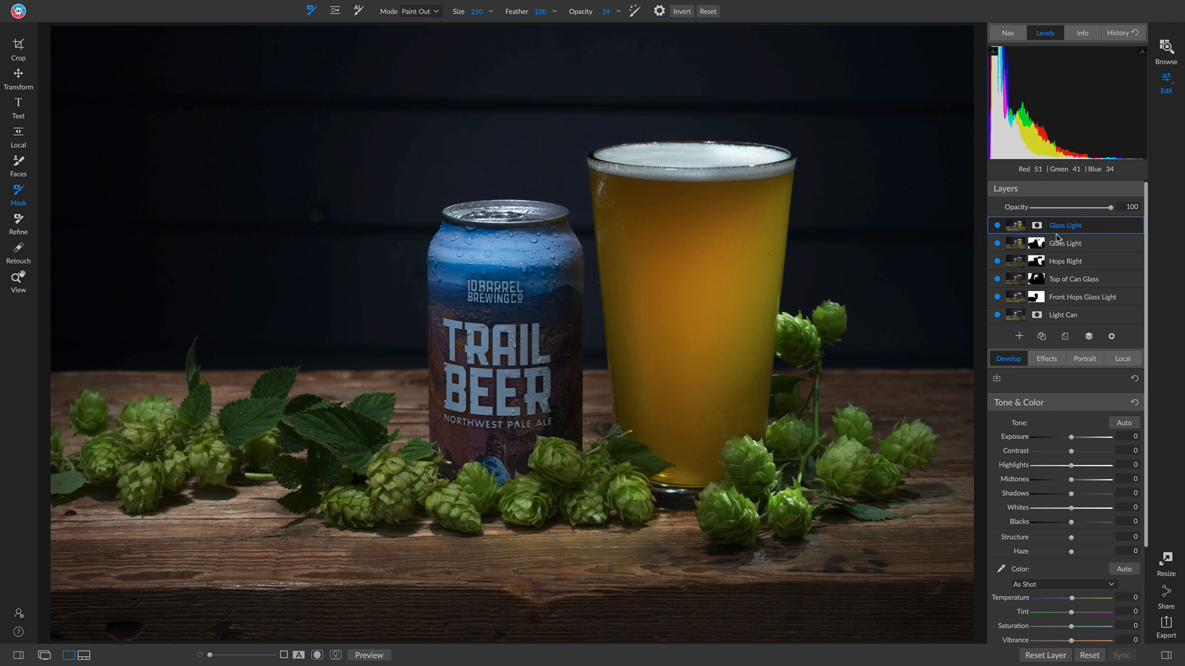
{"action": "left_click", "coordinate": [997, 244]}
{"action": "left_click", "coordinate": [997, 261]}
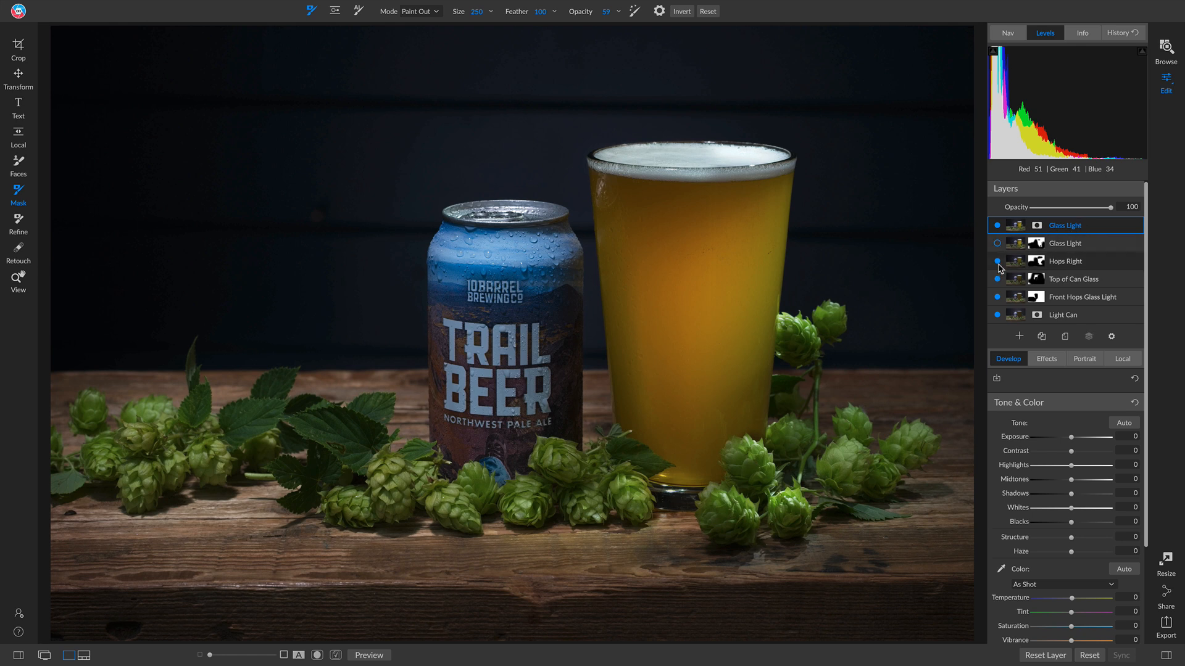
{"action": "left_click", "coordinate": [997, 279]}
{"action": "left_click", "coordinate": [996, 297]}
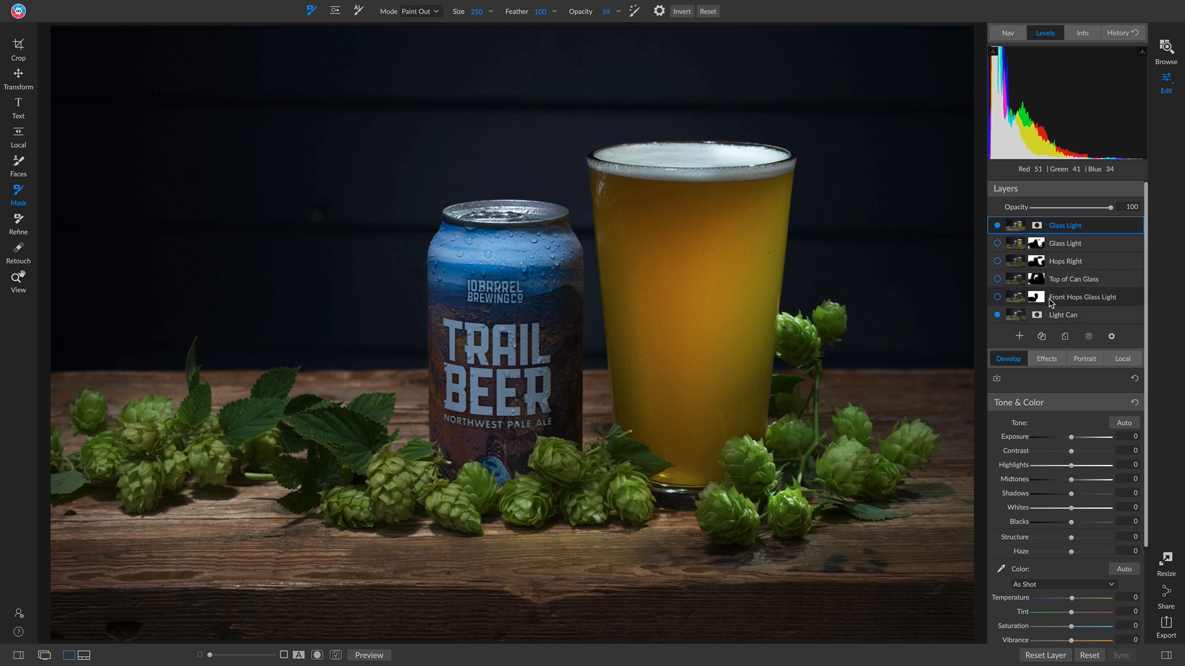
- Compare the stamped blend with the original Light Can photo by switching the stamped layer's visibility
{"action": "left_click", "coordinate": [997, 226]}
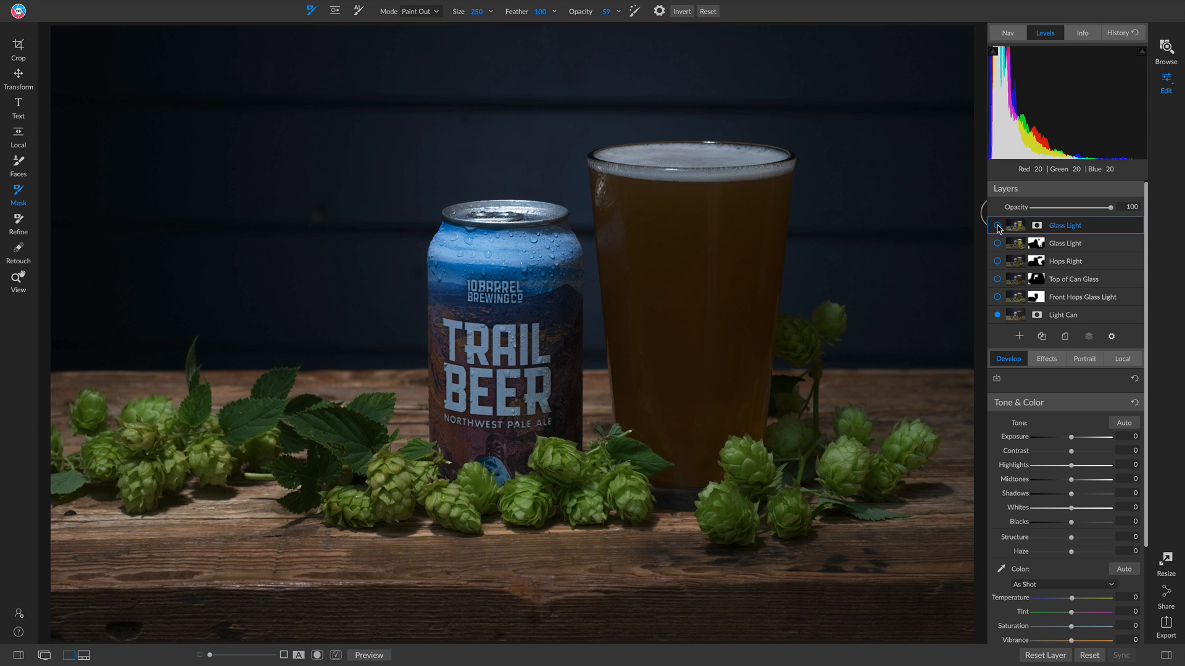
{"action": "left_click", "coordinate": [996, 225]}
{"action": "left_click", "coordinate": [997, 225]}
{"action": "left_click", "coordinate": [997, 226]}
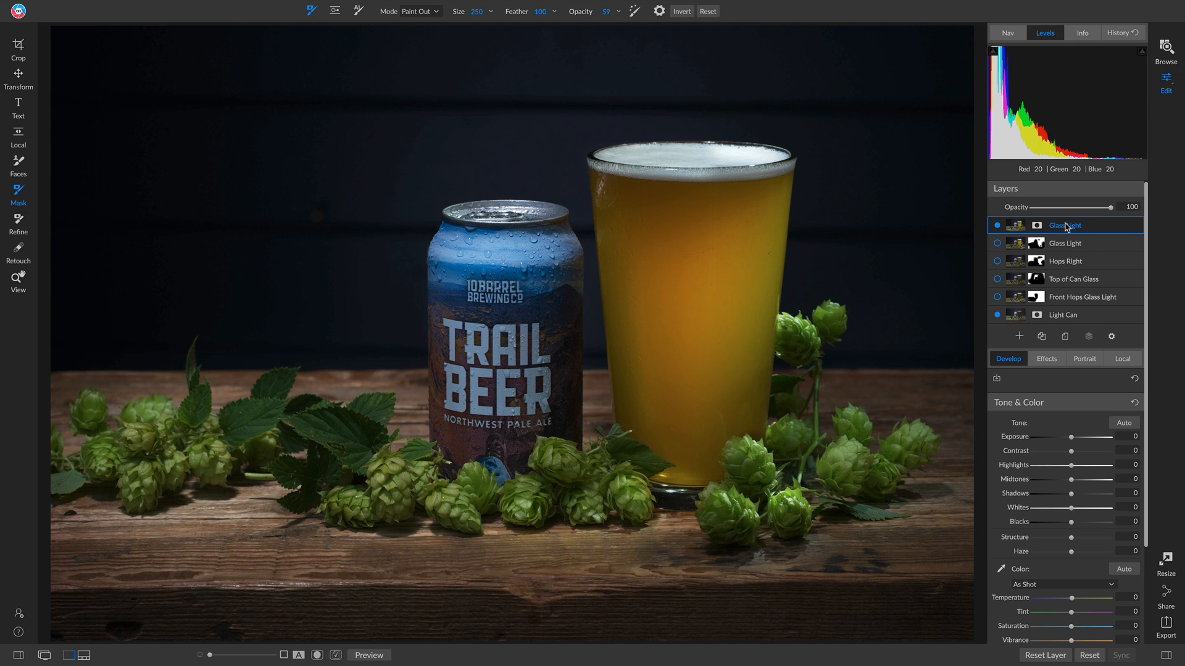
- Crop the image to a 16x9 ratio, framing the can, glass and hops with less table in the foreground
{"action": "key", "text": "c"}
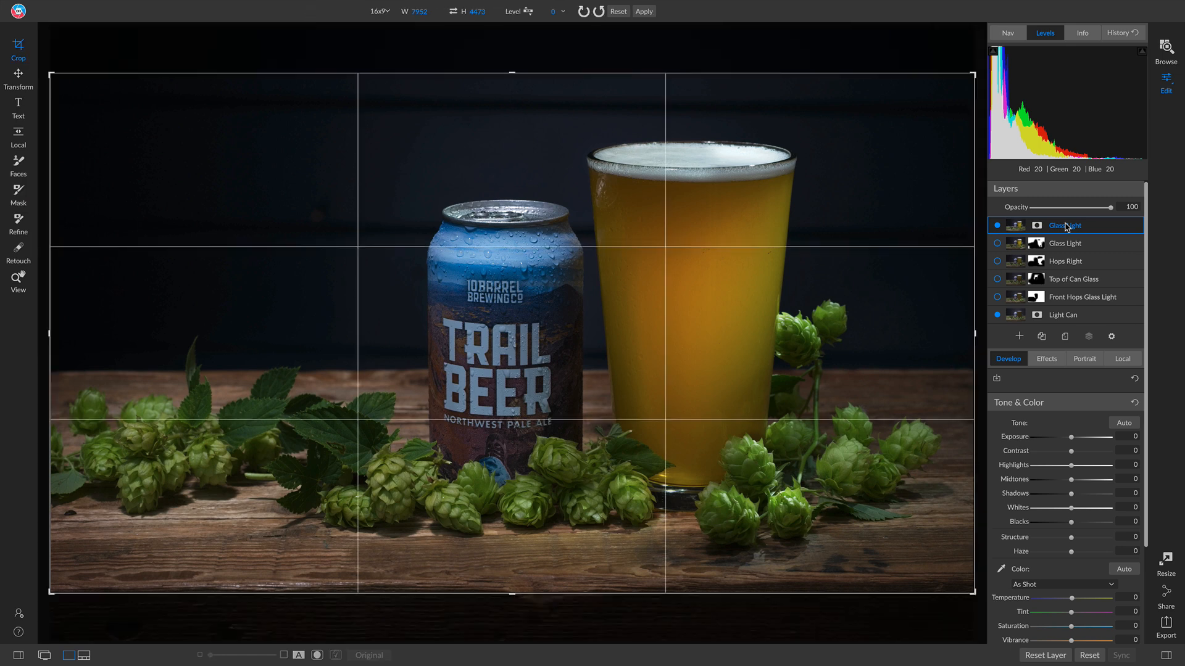
{"action": "left_click", "coordinate": [383, 11]}
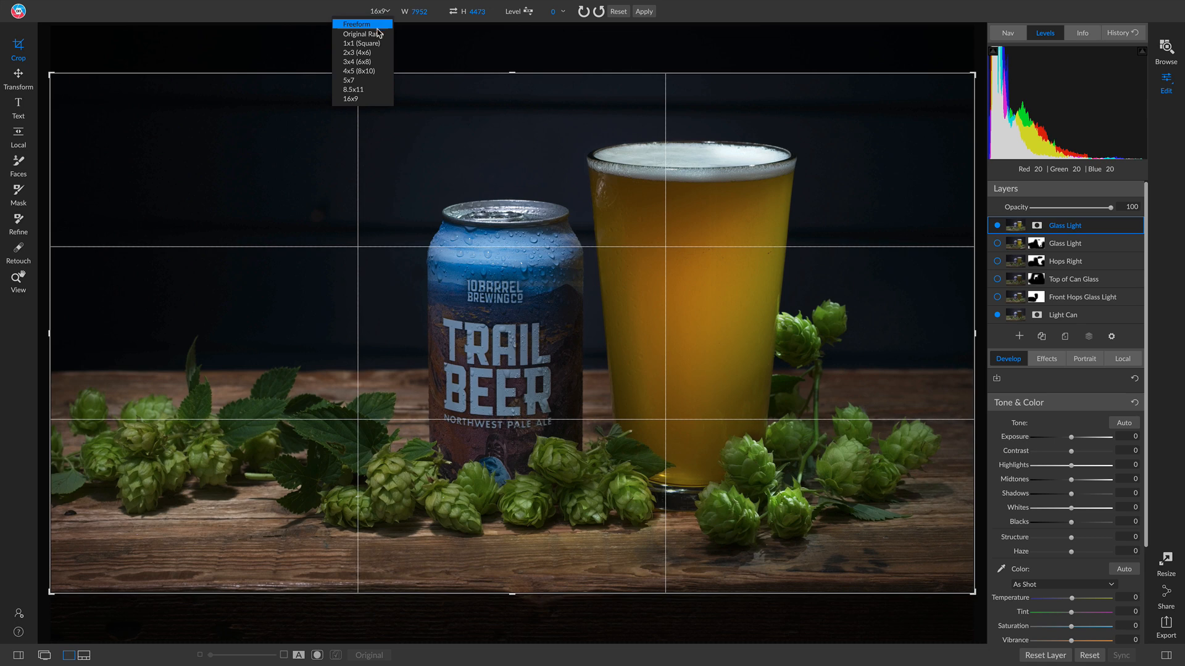
{"action": "left_click", "coordinate": [343, 98]}
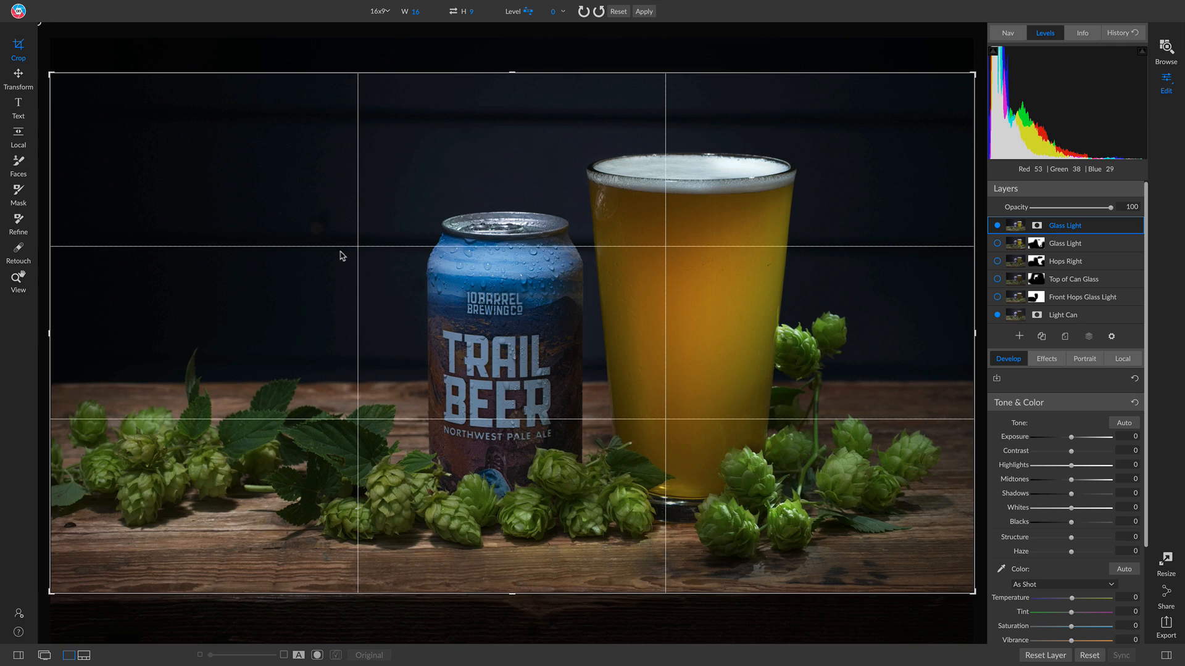
{"action": "left_click_drag", "start_coordinate": [86, 387], "coordinate": [991, 389]}
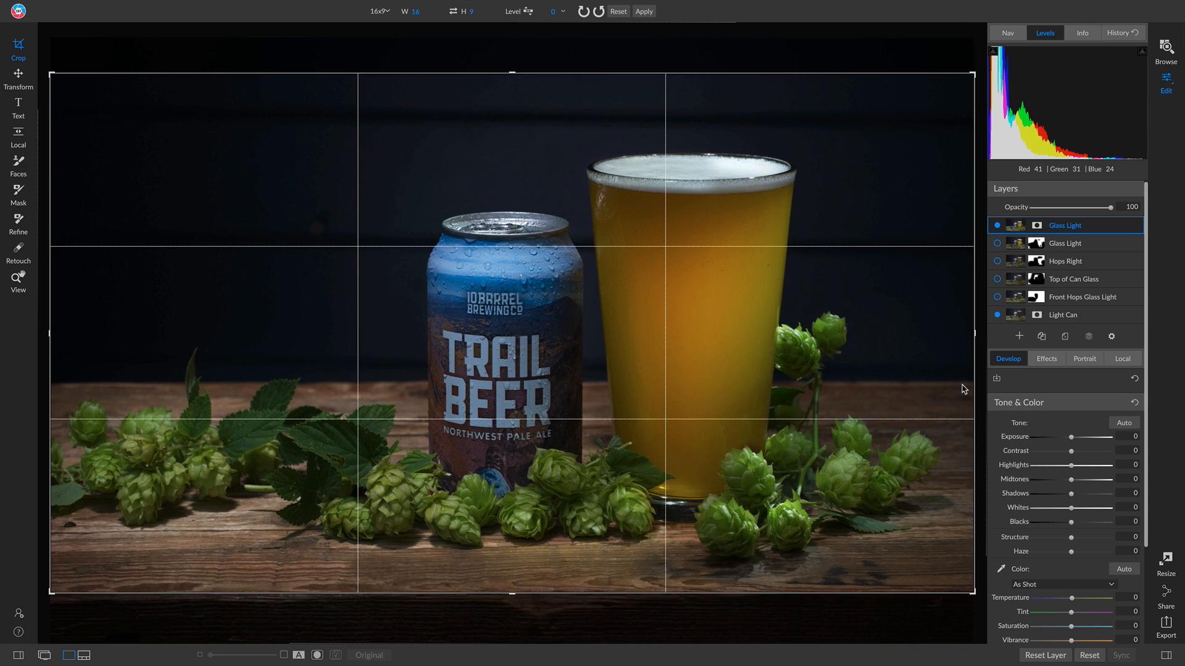
{"action": "key", "text": "Return"}
- Add a Curves filter to the stamped layer's effects
{"action": "left_click", "coordinate": [1053, 365]}
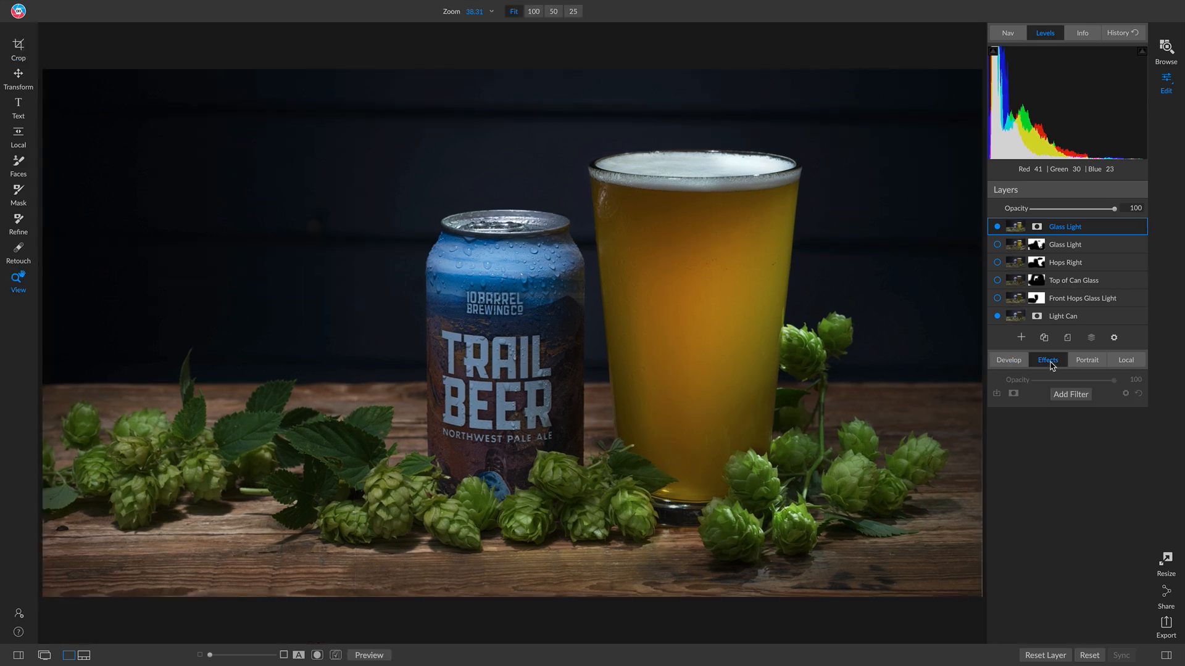
{"action": "left_click", "coordinate": [1062, 395]}
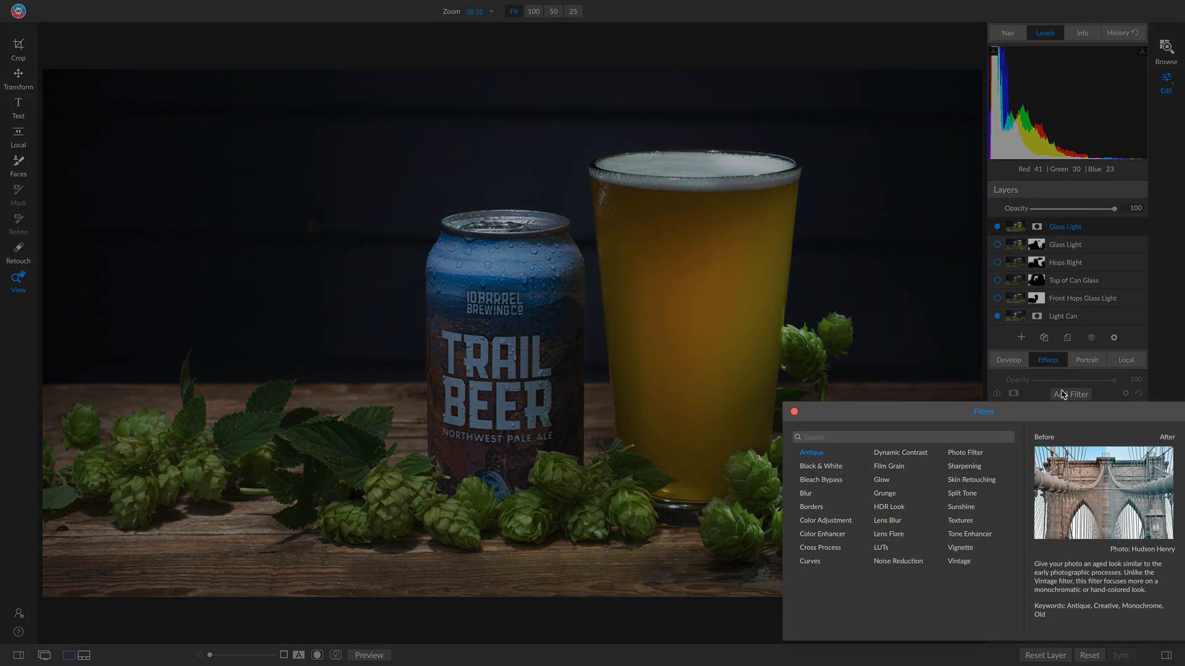
{"action": "left_click", "coordinate": [809, 561]}
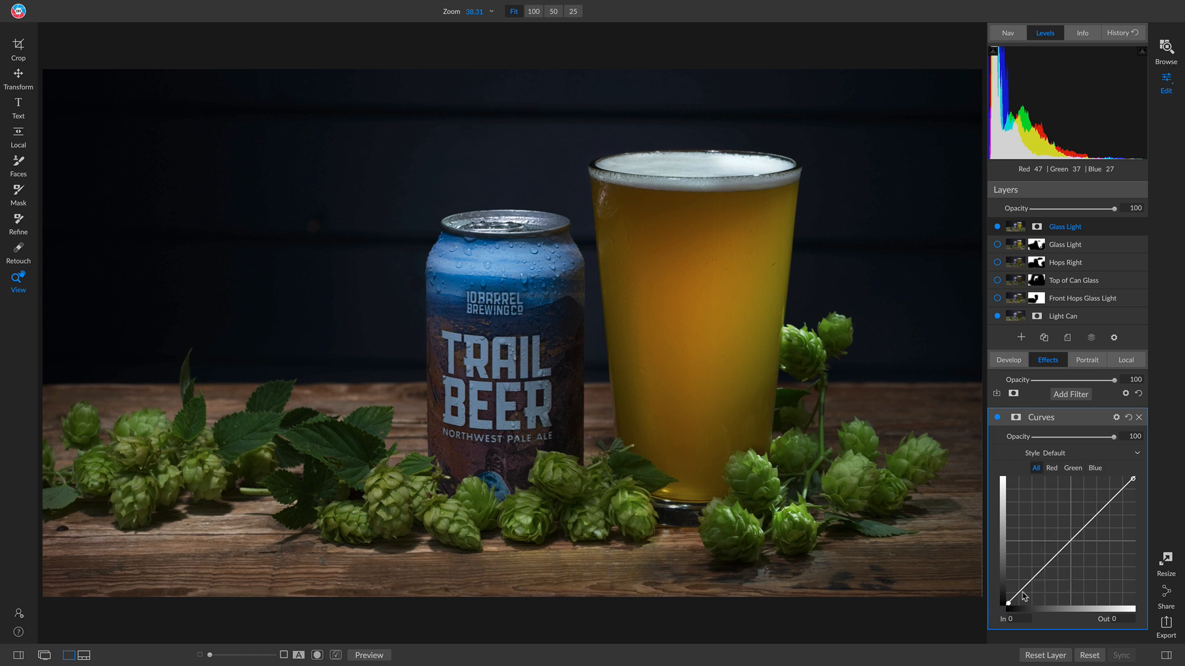
- Shape the tone curve for more contrast, with a shadow point at 90 in, 85 out and a highlight point at 188 in, 216 out
{"action": "left_click_drag", "start_coordinate": [1038, 581], "coordinate": [1040, 581]}
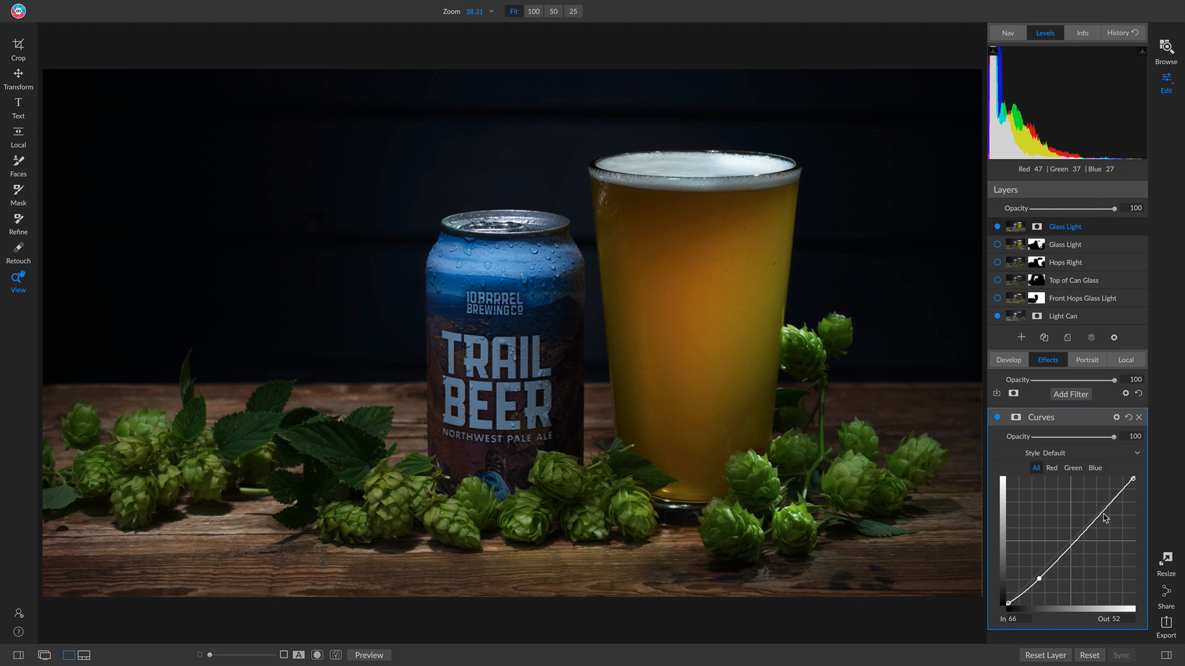
{"action": "left_click_drag", "start_coordinate": [1104, 519], "coordinate": [1100, 505]}
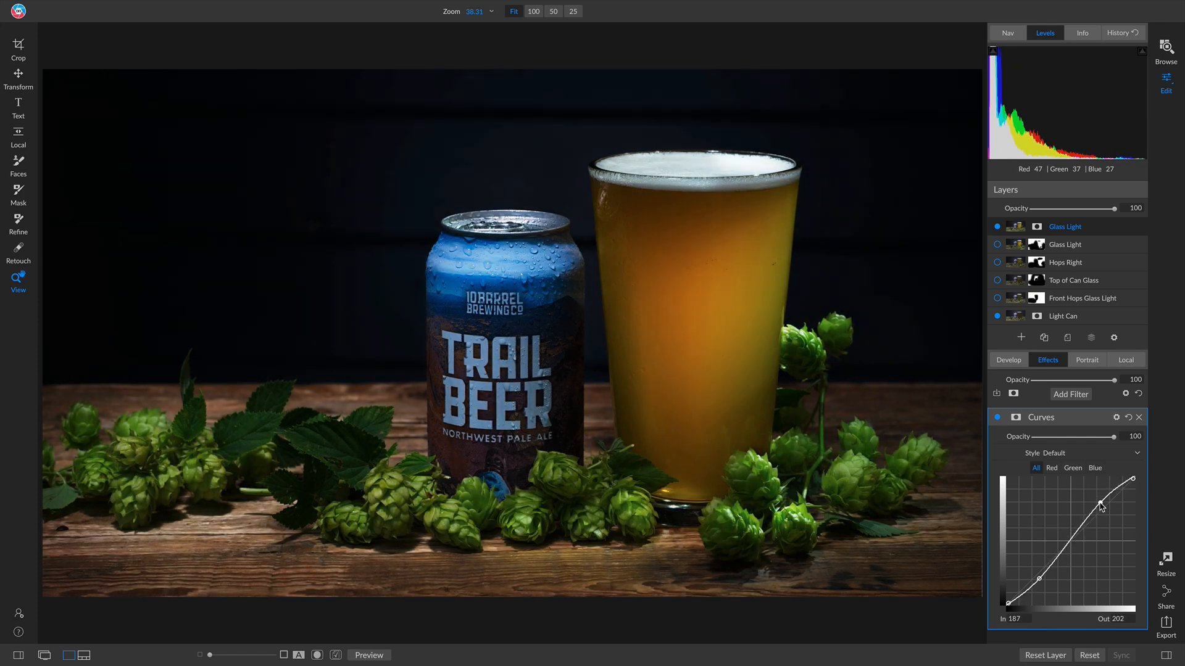
{"action": "left_click_drag", "start_coordinate": [1040, 580], "coordinate": [1047, 567]}
{"action": "left_click_drag", "start_coordinate": [1100, 505], "coordinate": [1101, 496]}
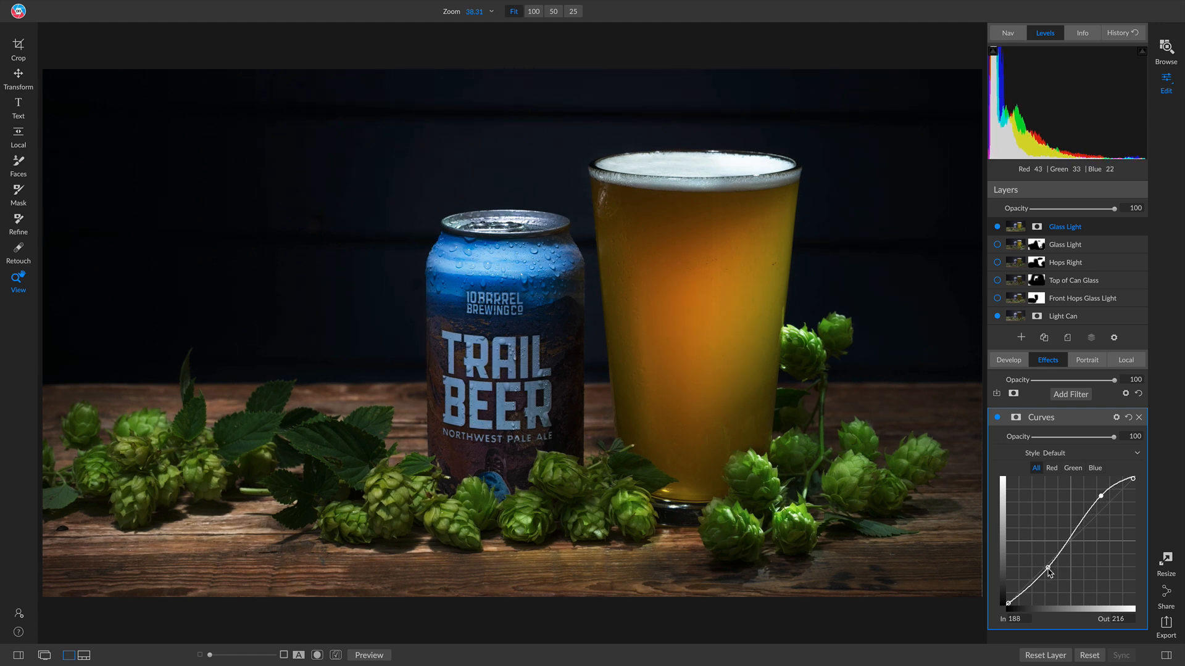
{"action": "left_click_drag", "start_coordinate": [1049, 572], "coordinate": [1053, 566]}
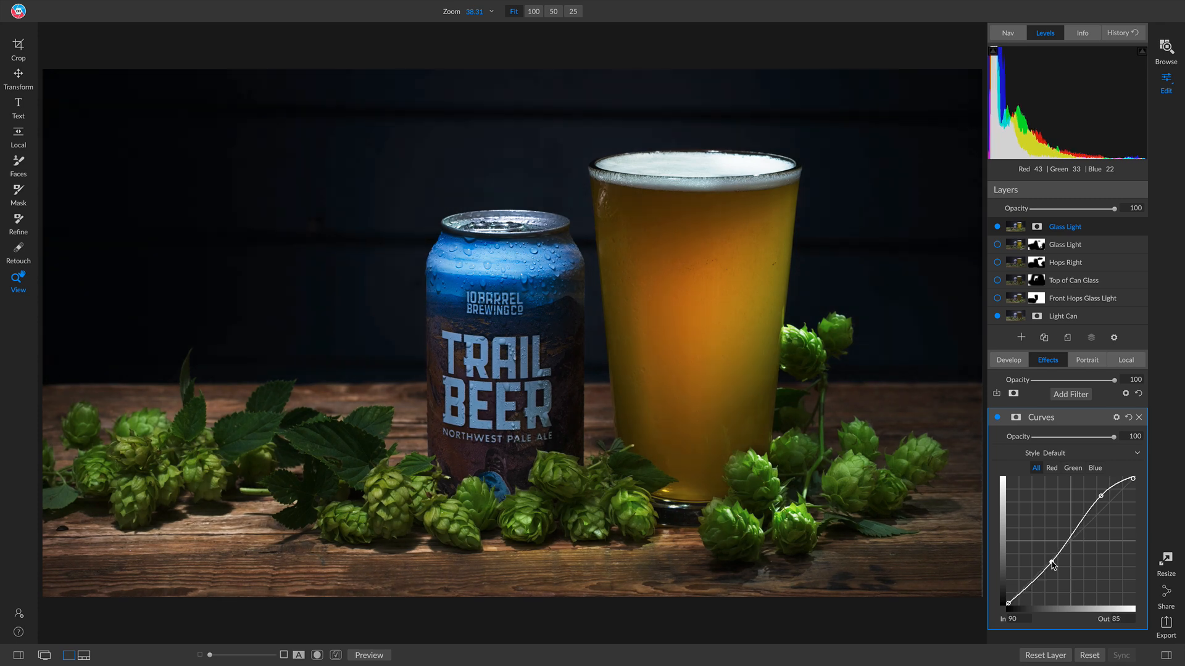
- Compare the image with and without the Curves filter
{"action": "left_click", "coordinate": [997, 418]}
{"action": "left_click", "coordinate": [997, 418]}
{"action": "left_click", "coordinate": [996, 418]}
{"action": "left_click", "coordinate": [996, 419]}
- Refine the curve by lifting the black point, adding a midtone point at 134 in, 156 out and moving the shadow point to 83, 83; recheck the effect
{"action": "left_click_drag", "start_coordinate": [1009, 604], "coordinate": [1013, 603]}
{"action": "left_click", "coordinate": [1074, 532]}
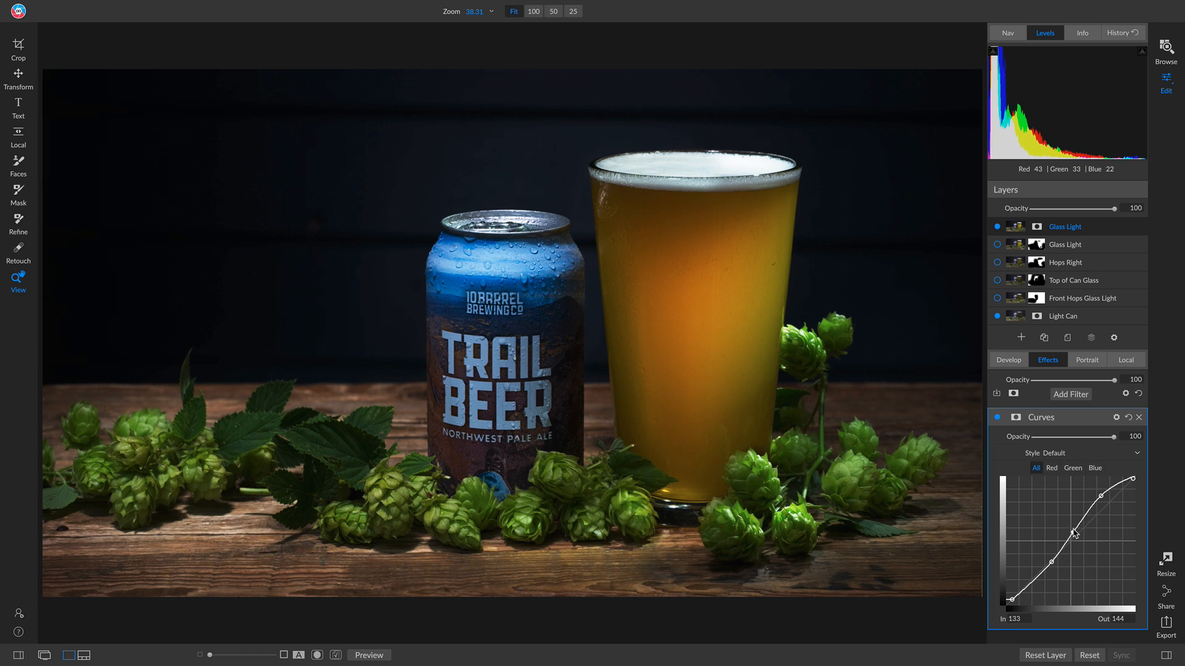
{"action": "left_click_drag", "start_coordinate": [1073, 532], "coordinate": [1075, 529]}
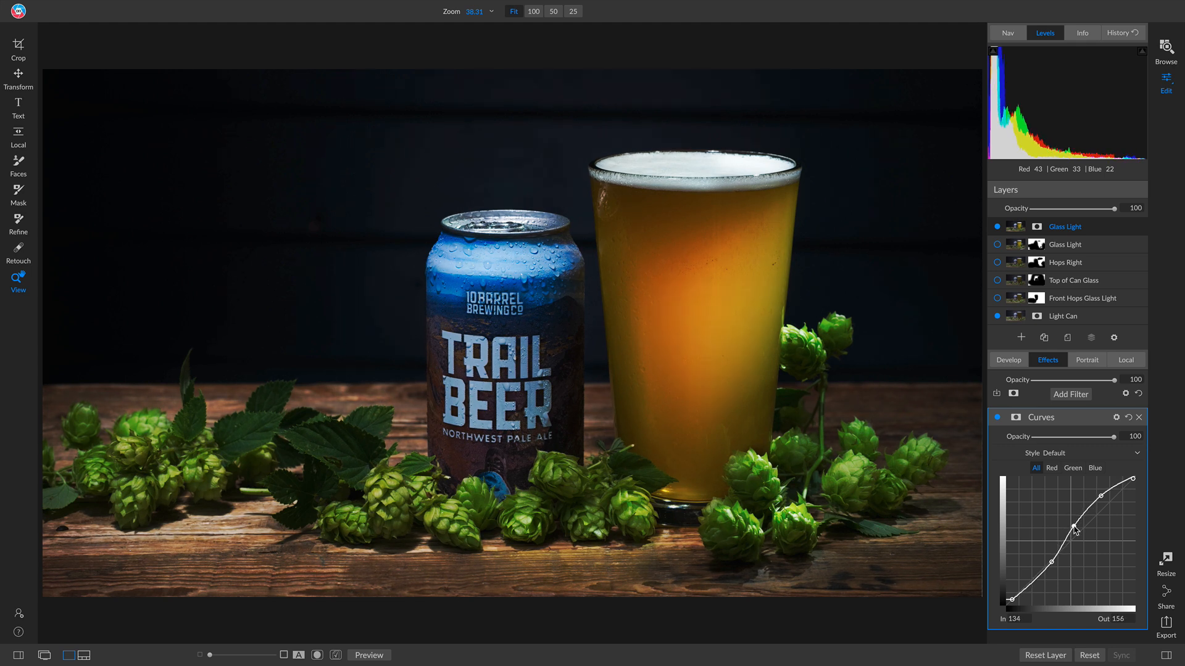
{"action": "left_click_drag", "start_coordinate": [1052, 568], "coordinate": [1049, 567]}
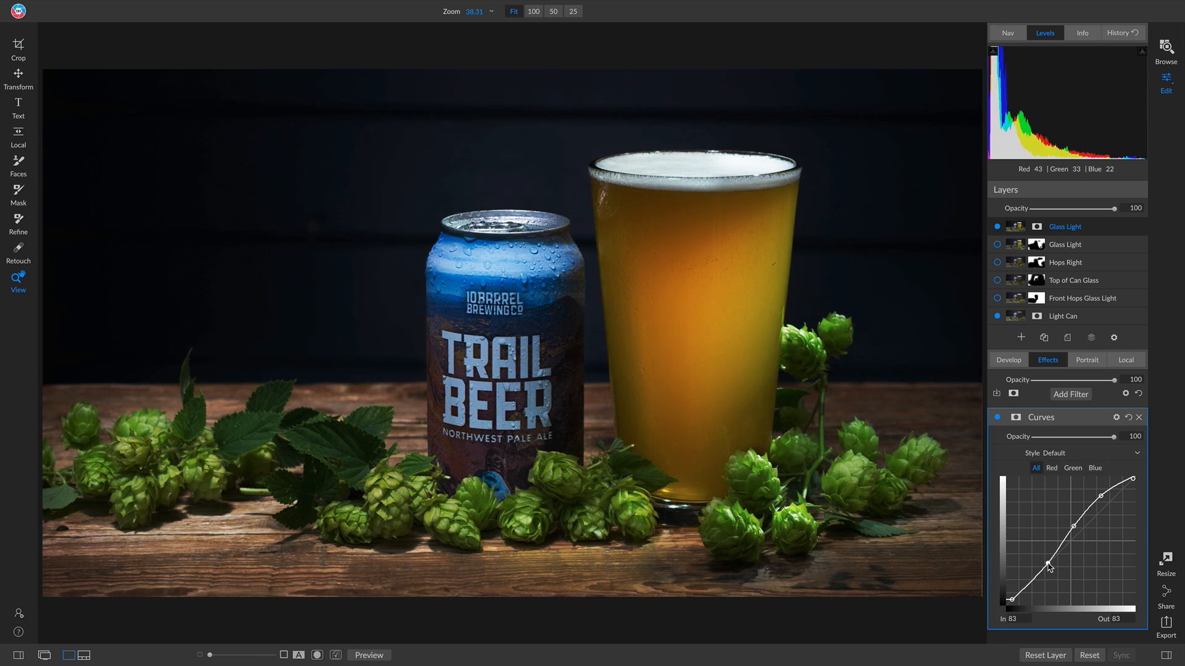
{"action": "left_click", "coordinate": [997, 417]}
{"action": "left_click", "coordinate": [997, 418]}
- Add a Split Tone filter and sample its highlight color from the amber beer in the glass, raised to full brightness
{"action": "left_click", "coordinate": [1075, 395]}
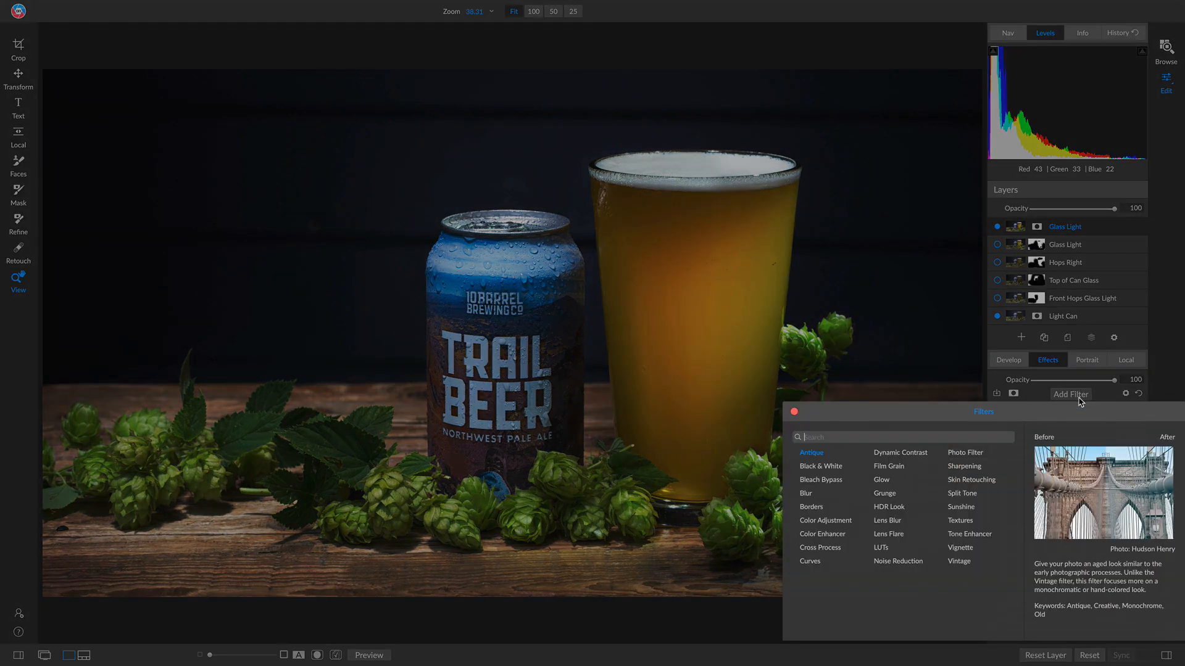
{"action": "left_click", "coordinate": [963, 494]}
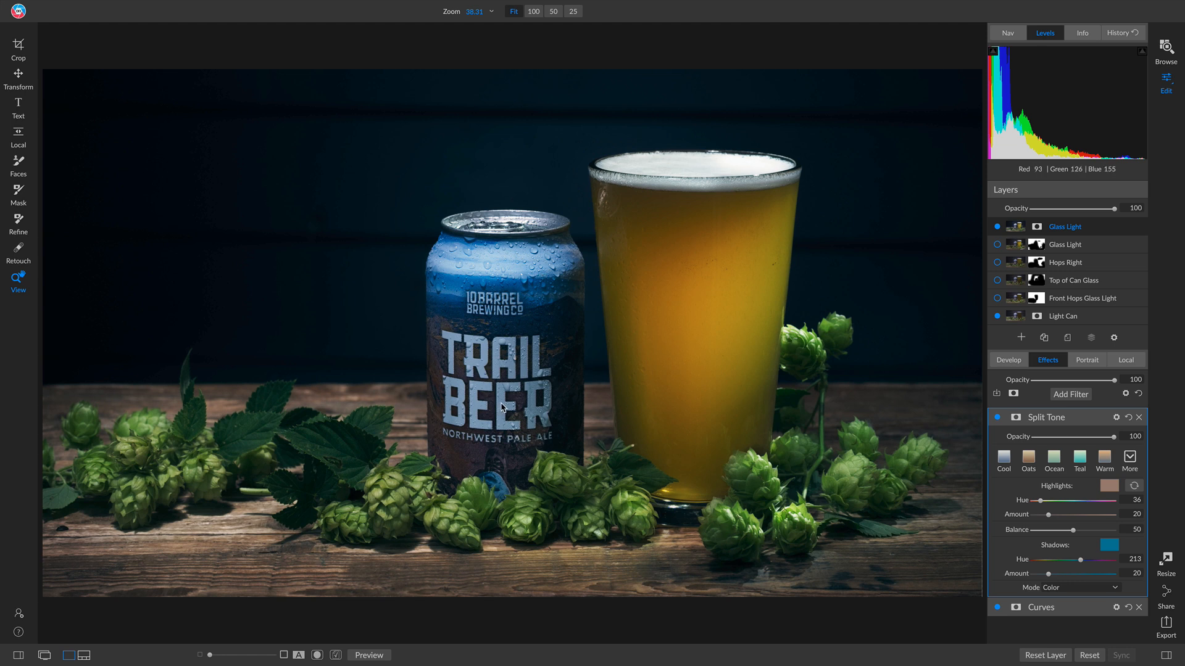
{"action": "left_click", "coordinate": [1108, 487]}
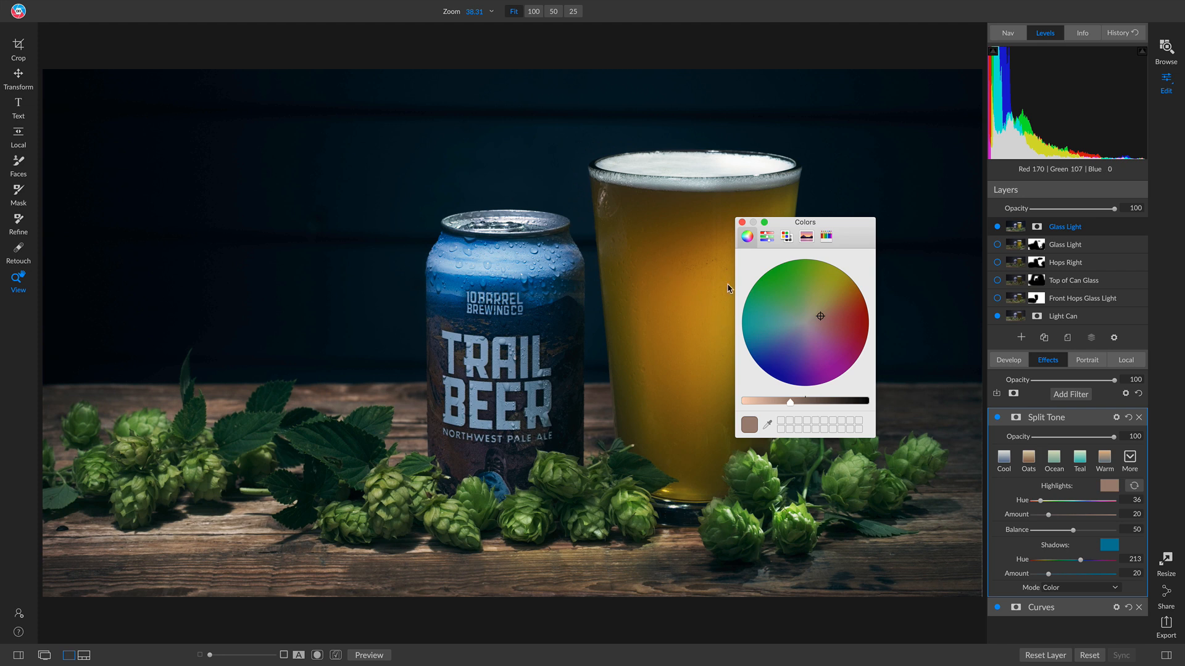
{"action": "left_click", "coordinate": [769, 425]}
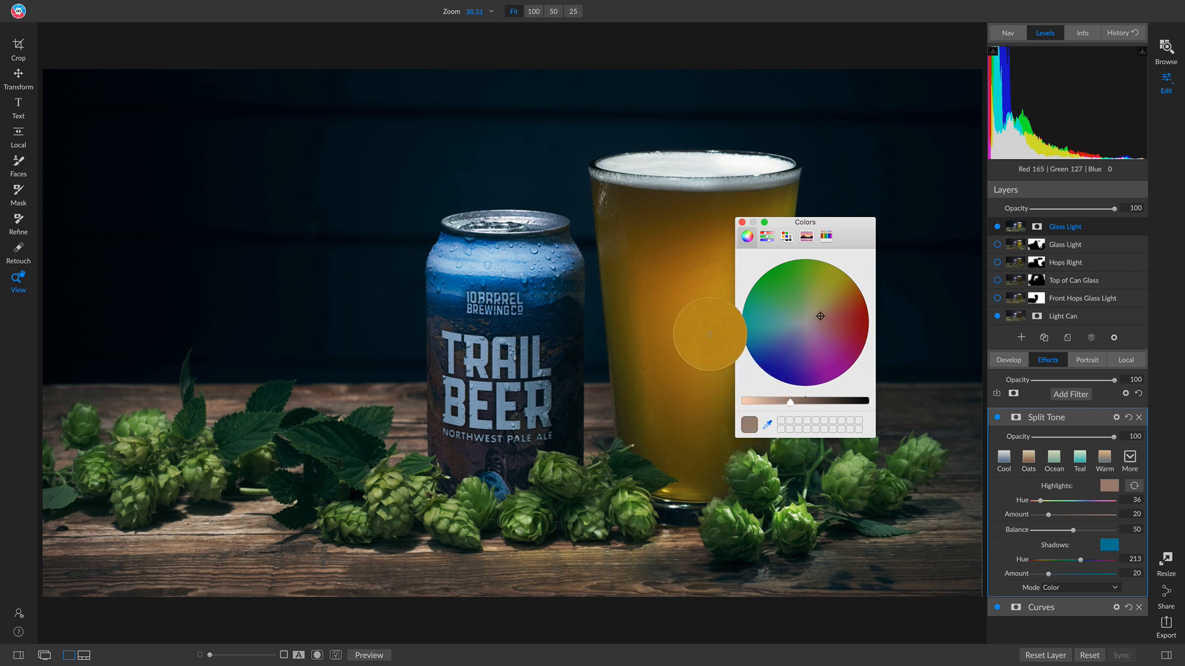
{"action": "left_click", "coordinate": [706, 332]}
{"action": "left_click_drag", "start_coordinate": [774, 402], "coordinate": [642, 406]}
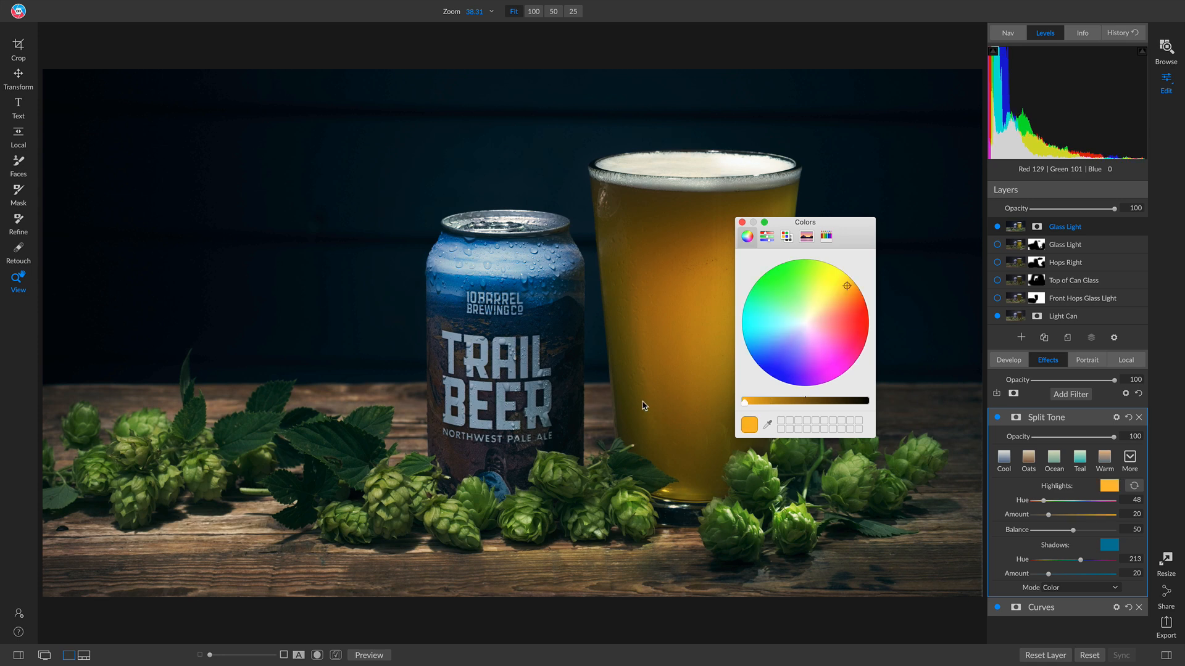
{"action": "left_click", "coordinate": [742, 222]}
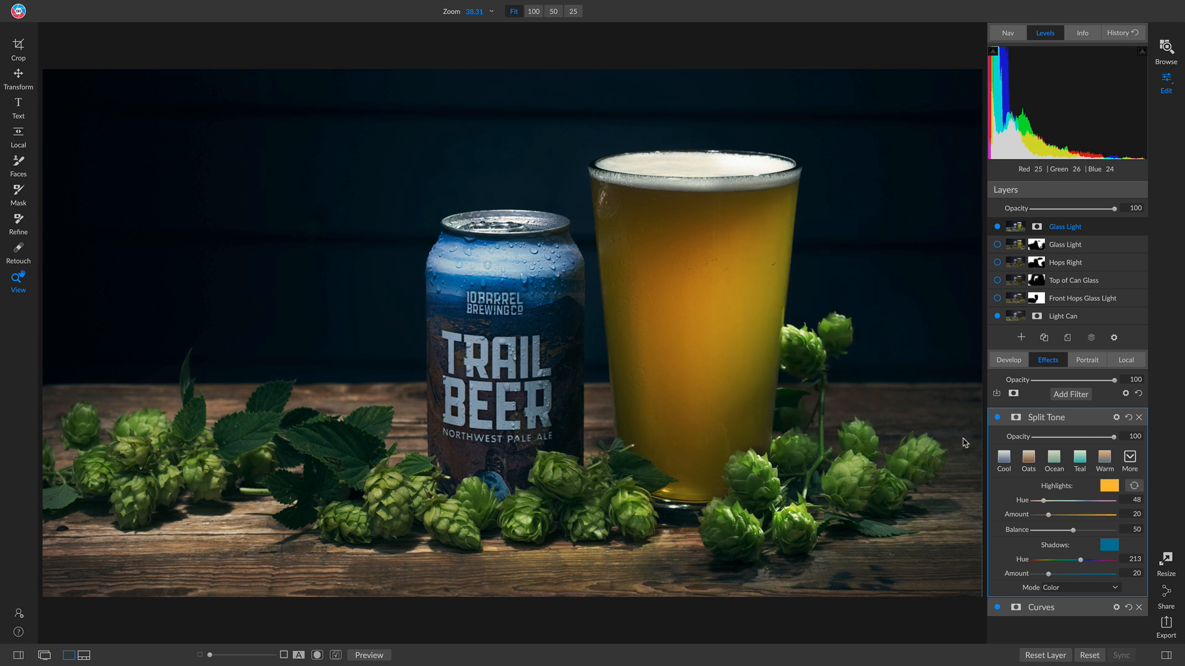
- Set the Split Tone highlights amount to 67 and compare the image with and without the filter
{"action": "left_click_drag", "start_coordinate": [1048, 516], "coordinate": [1080, 515]}
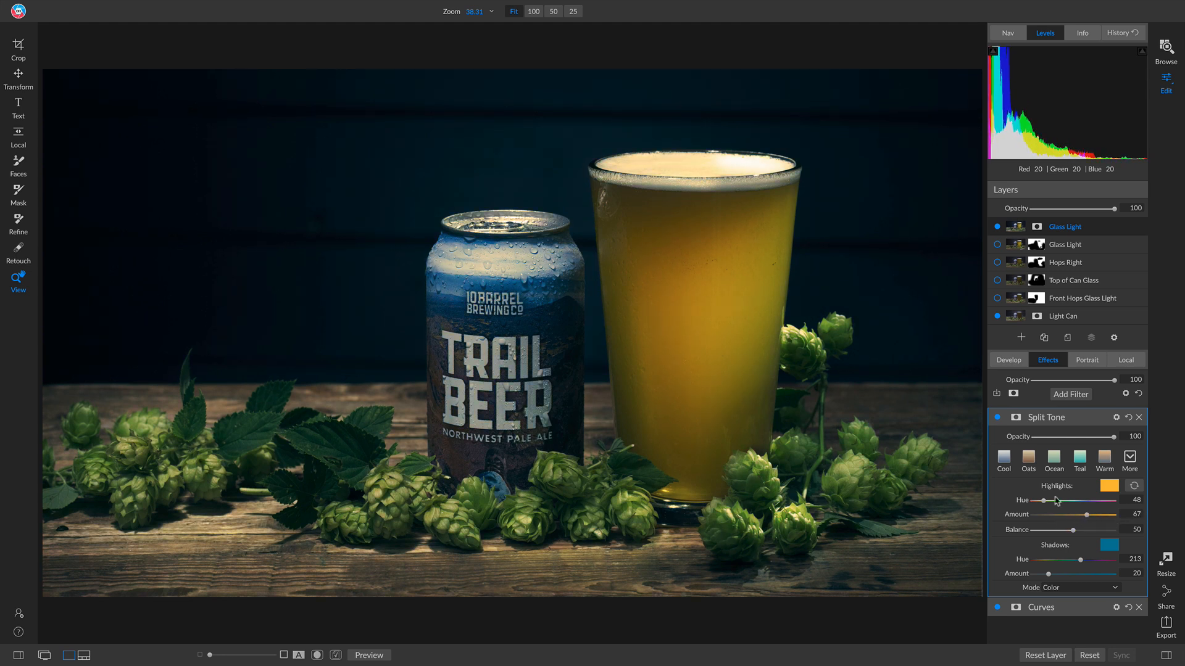
{"action": "left_click", "coordinate": [998, 418]}
{"action": "left_click", "coordinate": [998, 418]}
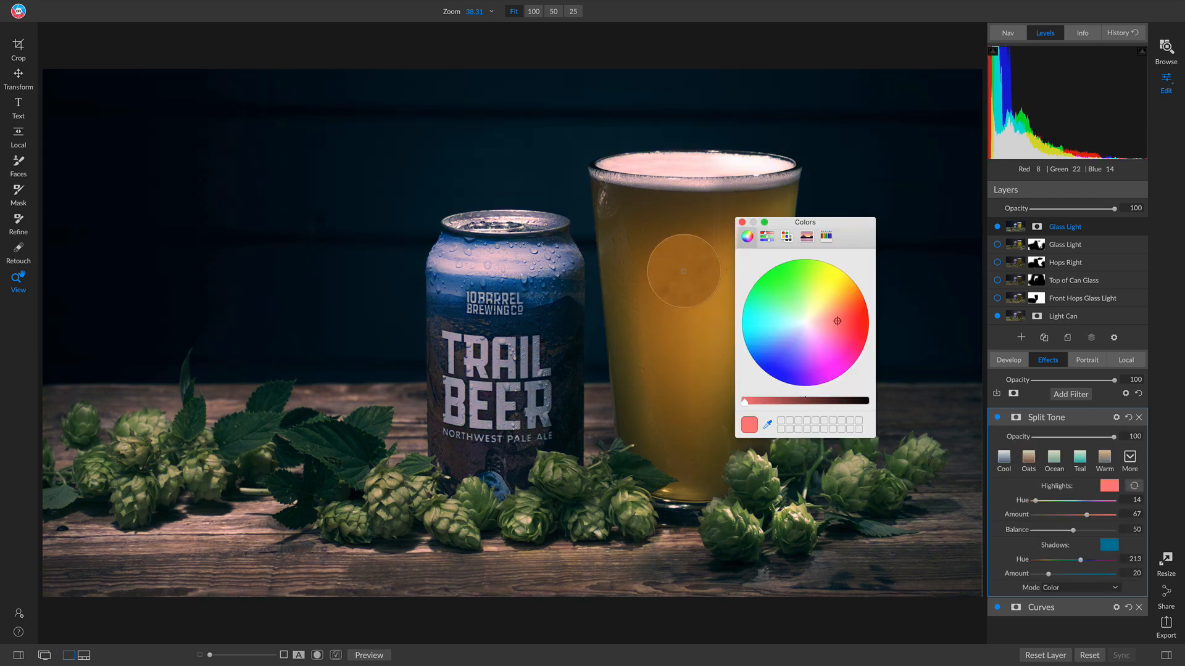
- Resample the highlight color from a more orange area of the beer, raise it to full brightness and recheck the filter's effect
{"action": "left_click", "coordinate": [684, 275]}
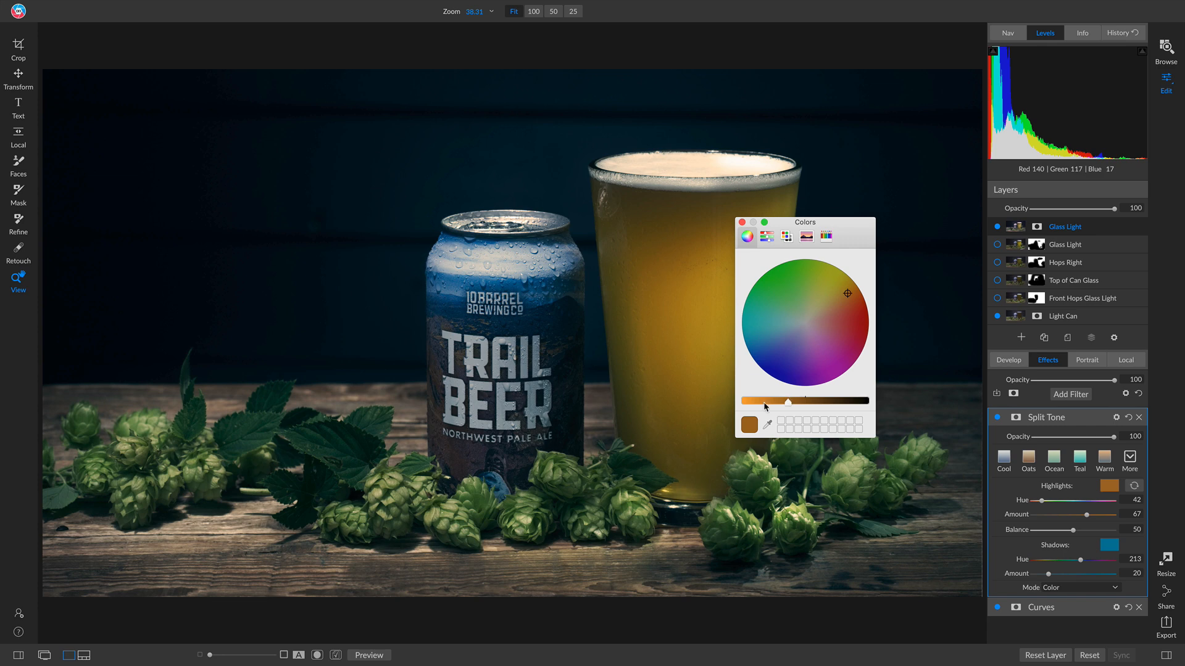
{"action": "left_click_drag", "start_coordinate": [769, 406], "coordinate": [740, 404]}
{"action": "left_click", "coordinate": [742, 222]}
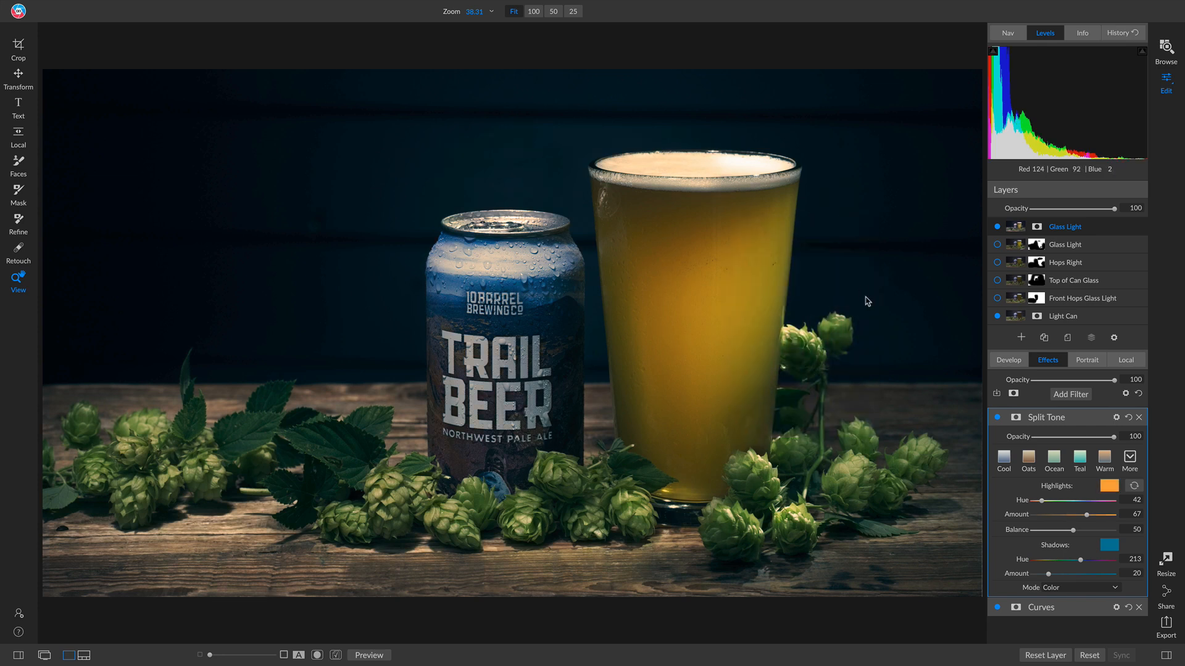
{"action": "left_click", "coordinate": [997, 418]}
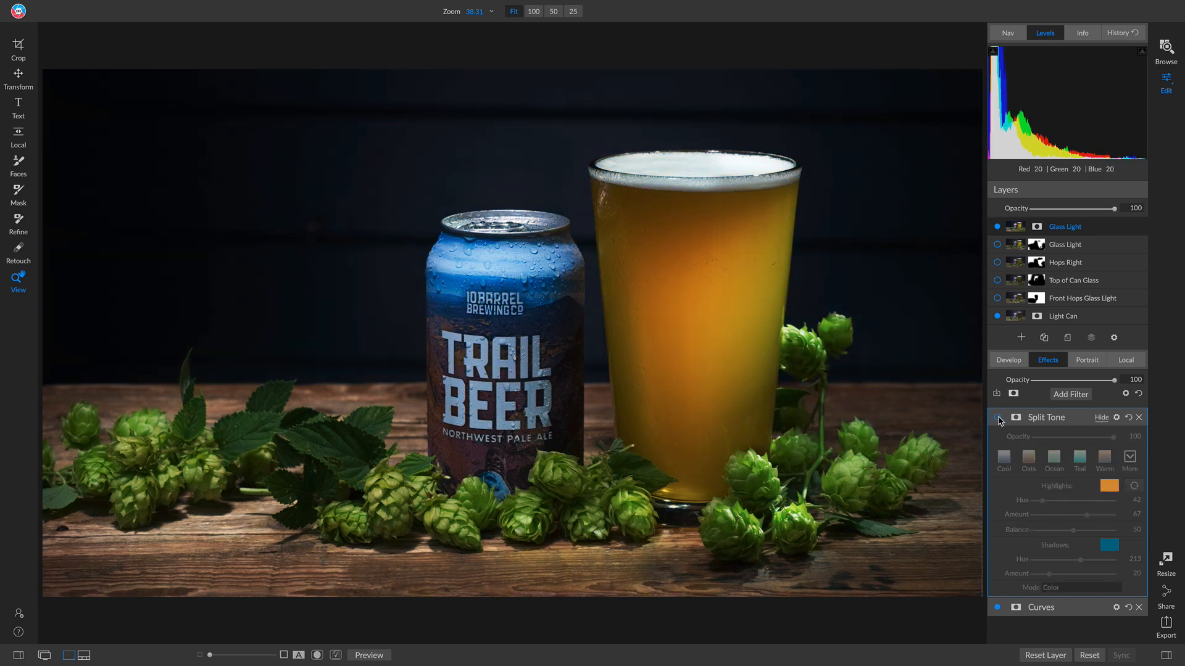
{"action": "left_click", "coordinate": [997, 418]}
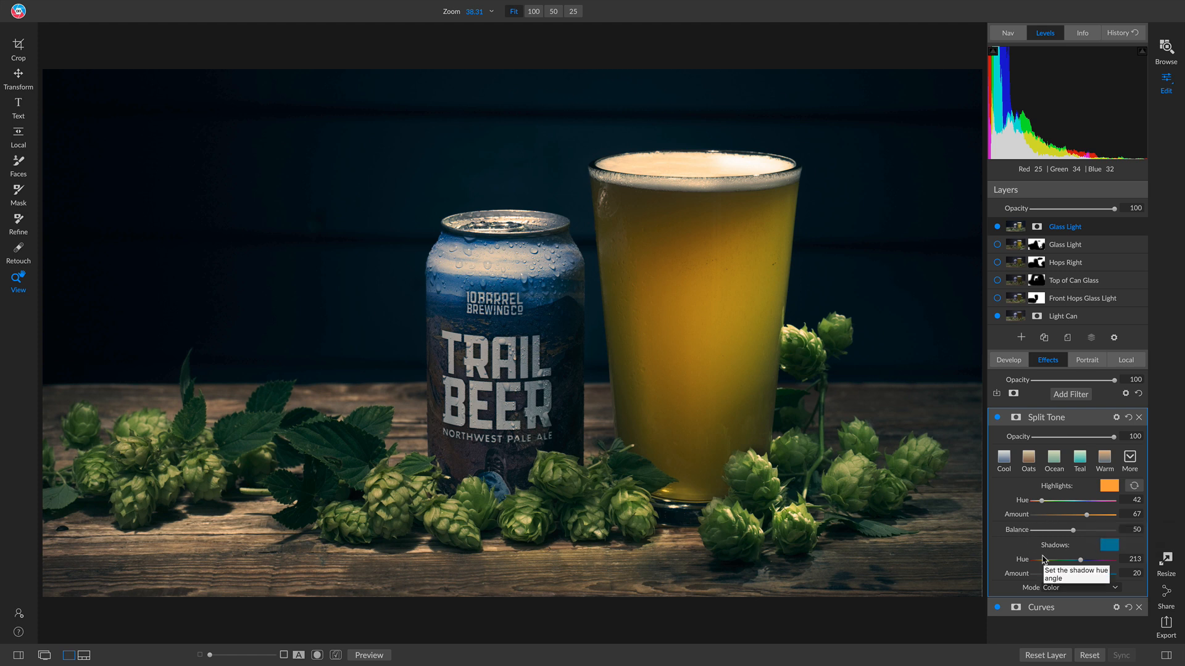
- Sample the Split Tone shadow color from the blue part of the can and brighten it slightly
{"action": "left_click", "coordinate": [1109, 545]}
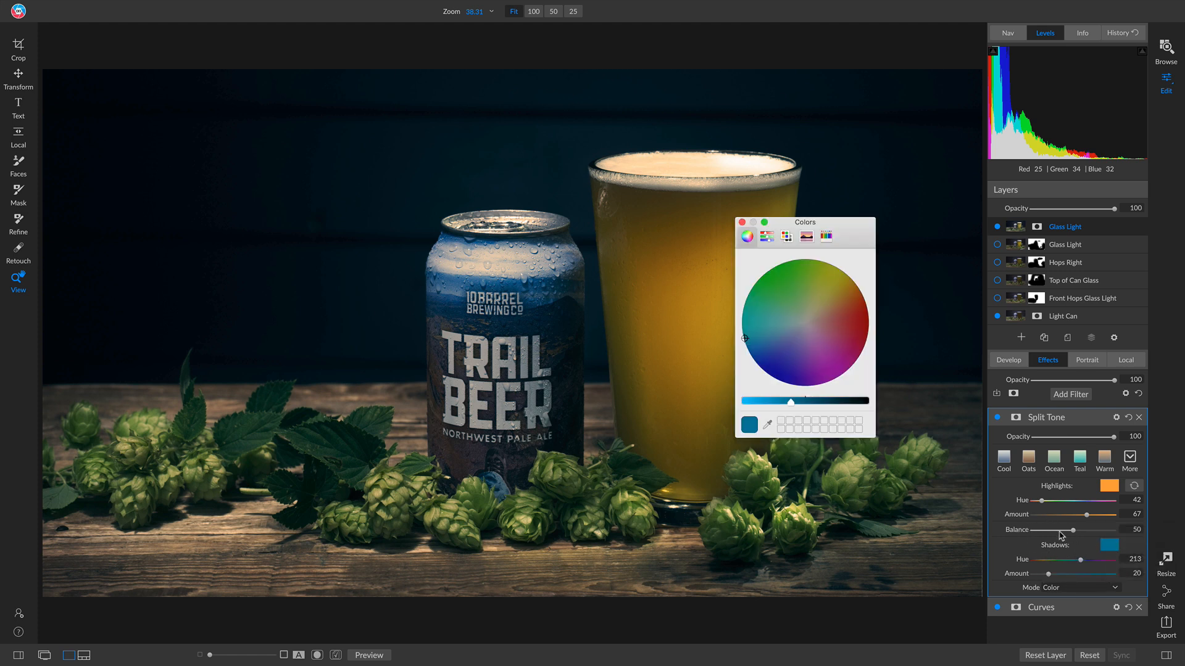
{"action": "left_click", "coordinate": [767, 425]}
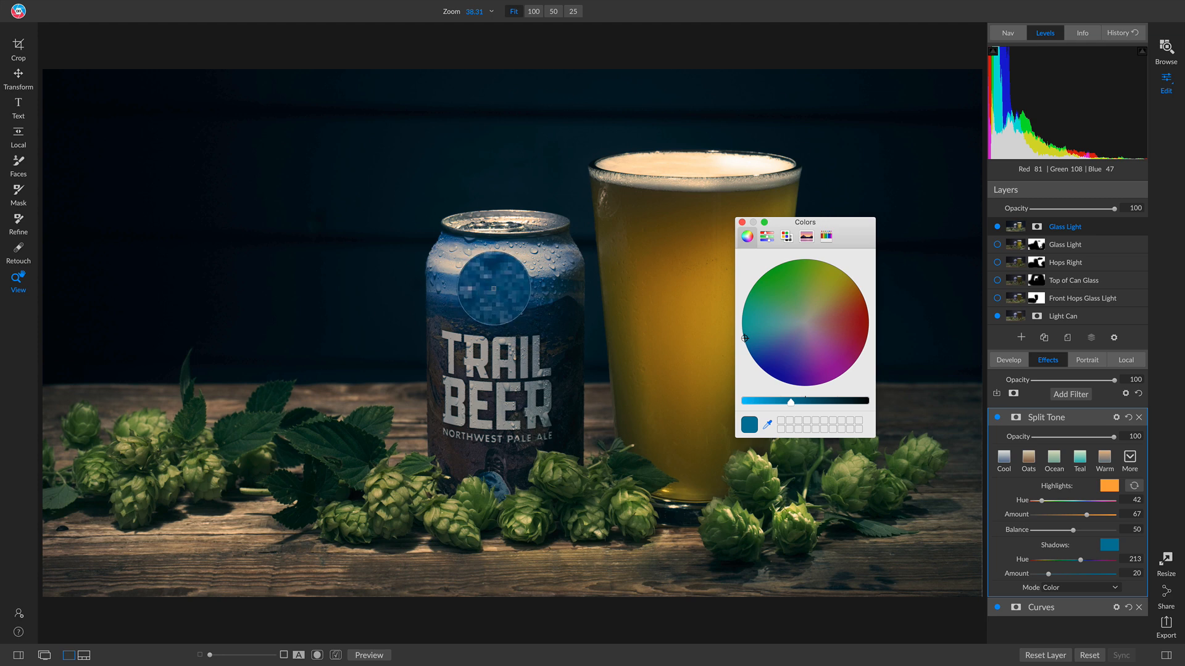
{"action": "left_click", "coordinate": [492, 288]}
{"action": "mouse_move", "coordinate": [801, 402]}
{"action": "left_mouse_down"}
{"action": "mouse_move", "coordinate": [769, 404]}
{"action": "mouse_move", "coordinate": [781, 402]}
{"action": "left_mouse_up"}
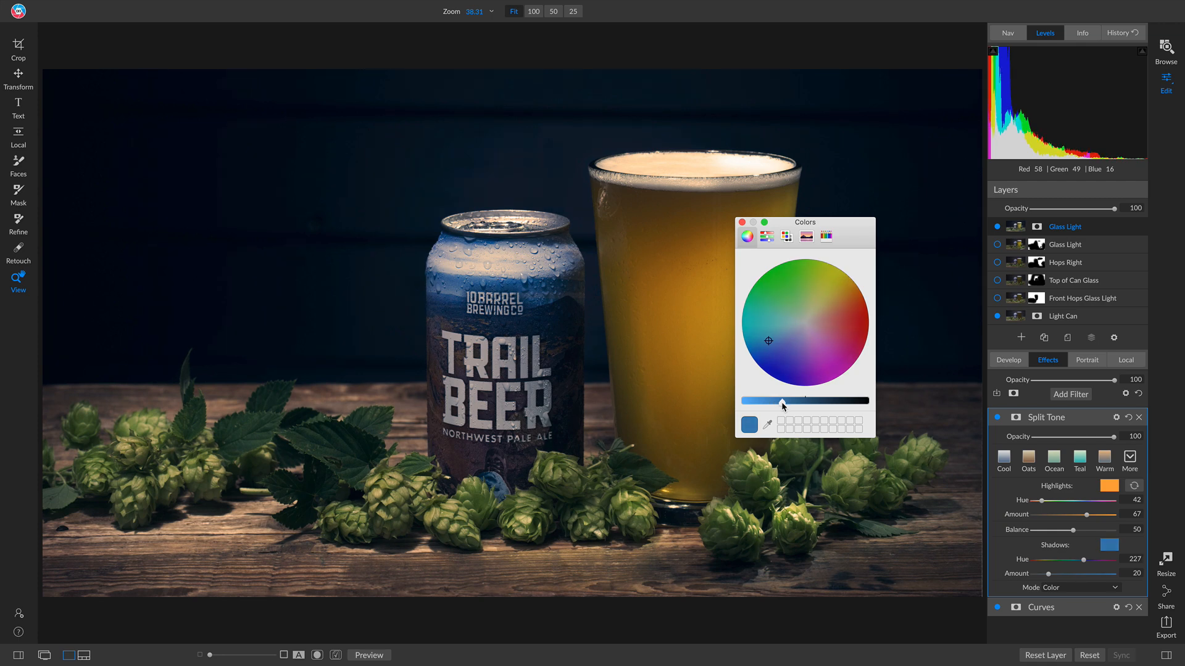
{"action": "left_click", "coordinate": [741, 222]}
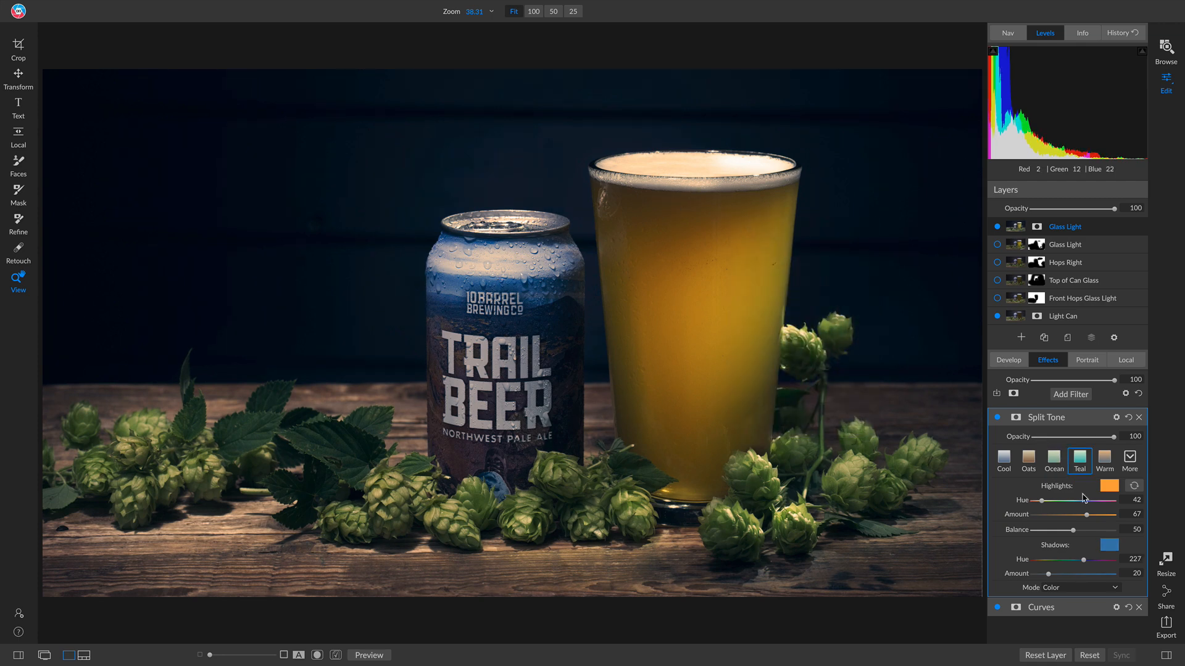
- Set the Split Tone shadows amount to 22 and compare the image with the filter off and on
{"action": "left_click_drag", "start_coordinate": [1052, 576], "coordinate": [1049, 577]}
{"action": "left_click", "coordinate": [997, 418]}
{"action": "left_click", "coordinate": [997, 418]}
{"action": "left_click", "coordinate": [998, 418]}
{"action": "left_click", "coordinate": [997, 418]}
- Mask the Split Tone filter with an Edges shape between can and glass, shrink it, tilt it up toward the glass and check the effect
{"action": "key", "text": "b"}
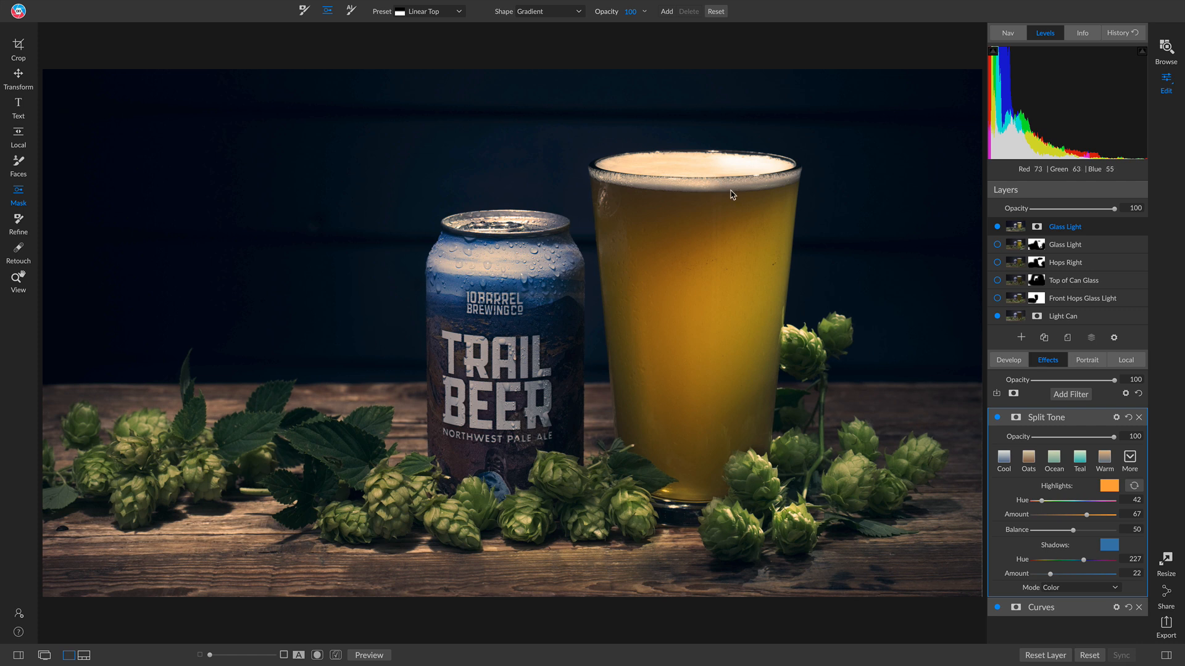
{"action": "left_click", "coordinate": [556, 12]}
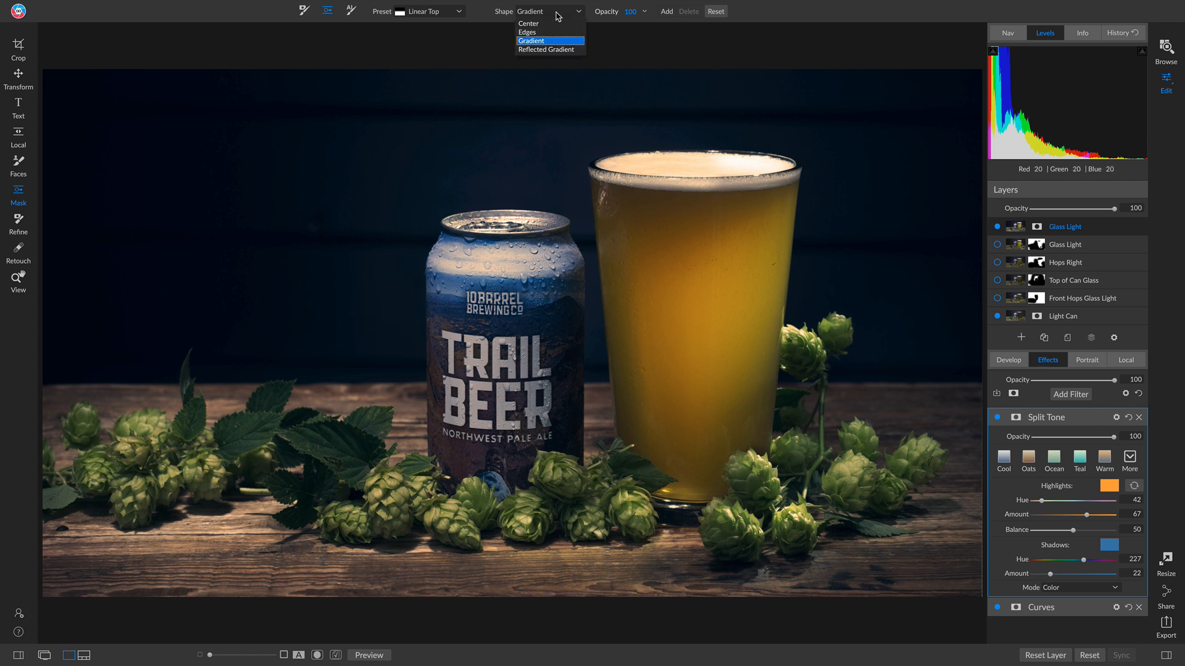
{"action": "left_click", "coordinate": [542, 32]}
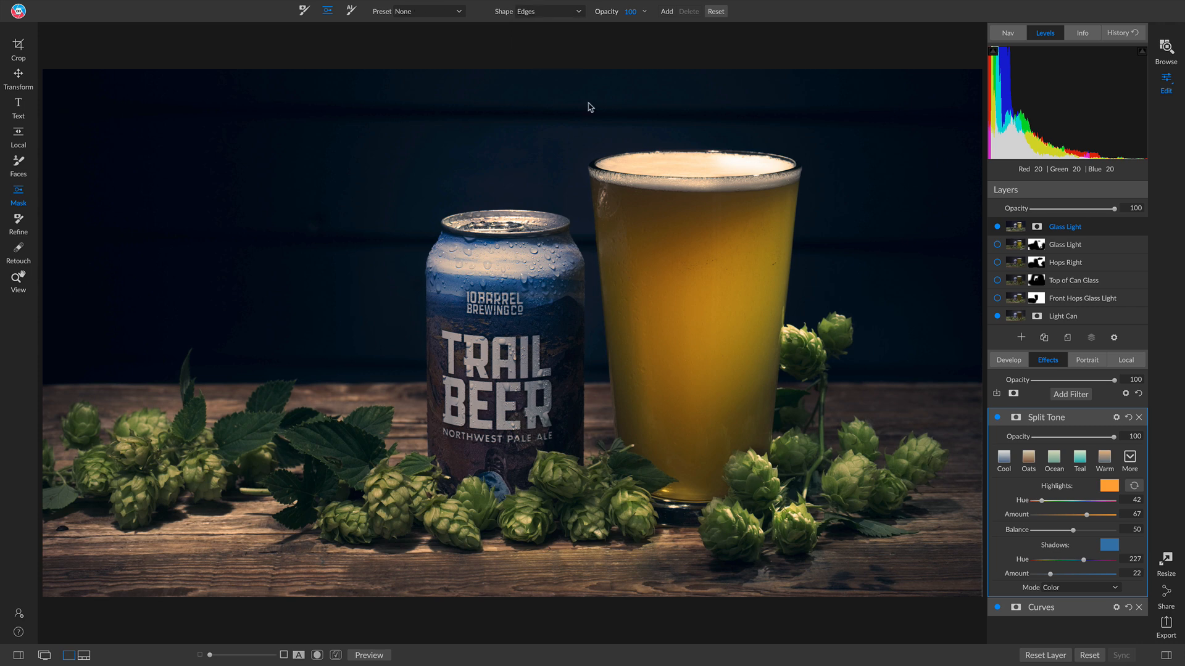
{"action": "left_click", "coordinate": [579, 314]}
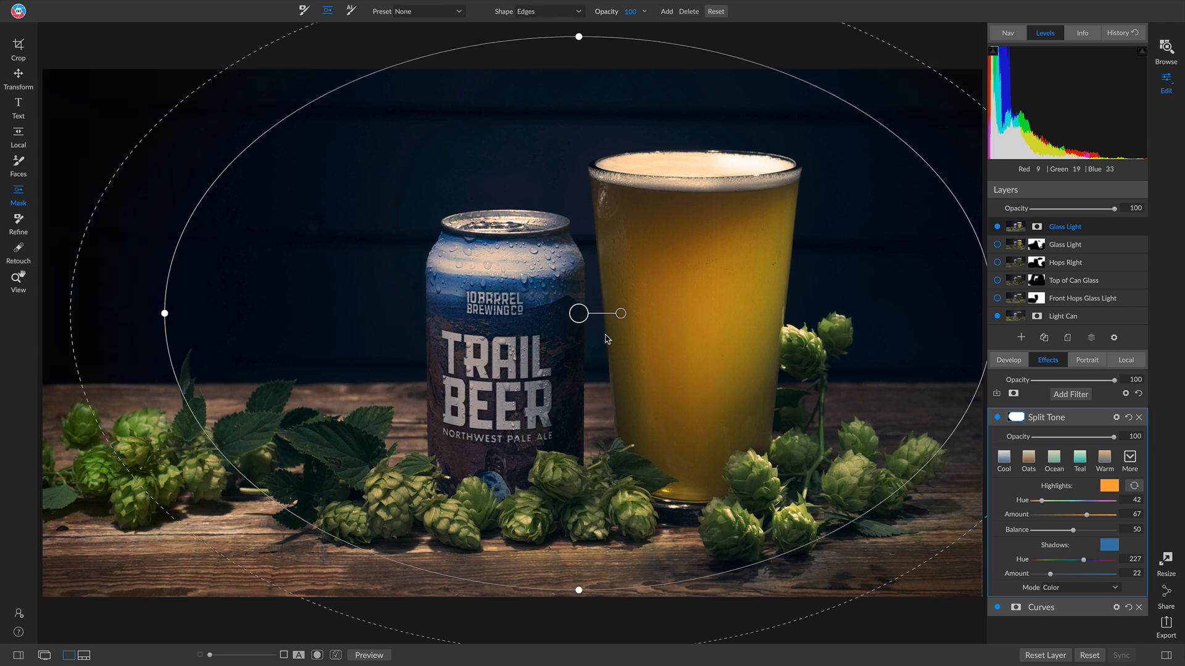
{"action": "left_click_drag", "start_coordinate": [749, 62], "coordinate": [663, 249]}
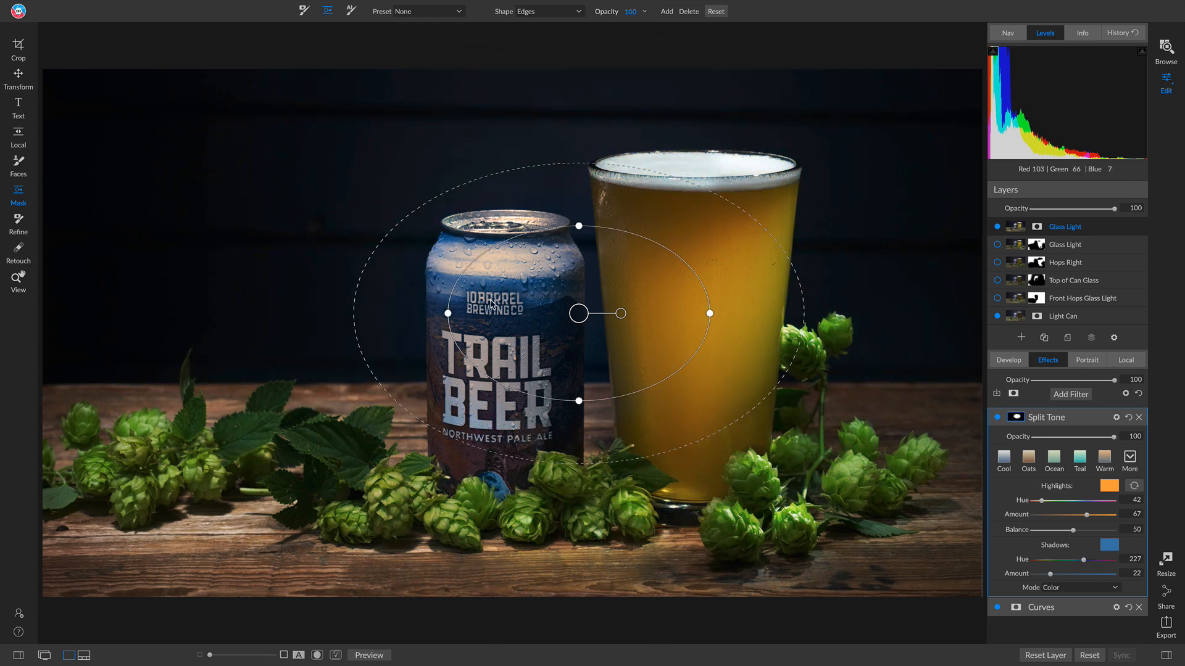
{"action": "left_click_drag", "start_coordinate": [622, 316], "coordinate": [616, 294]}
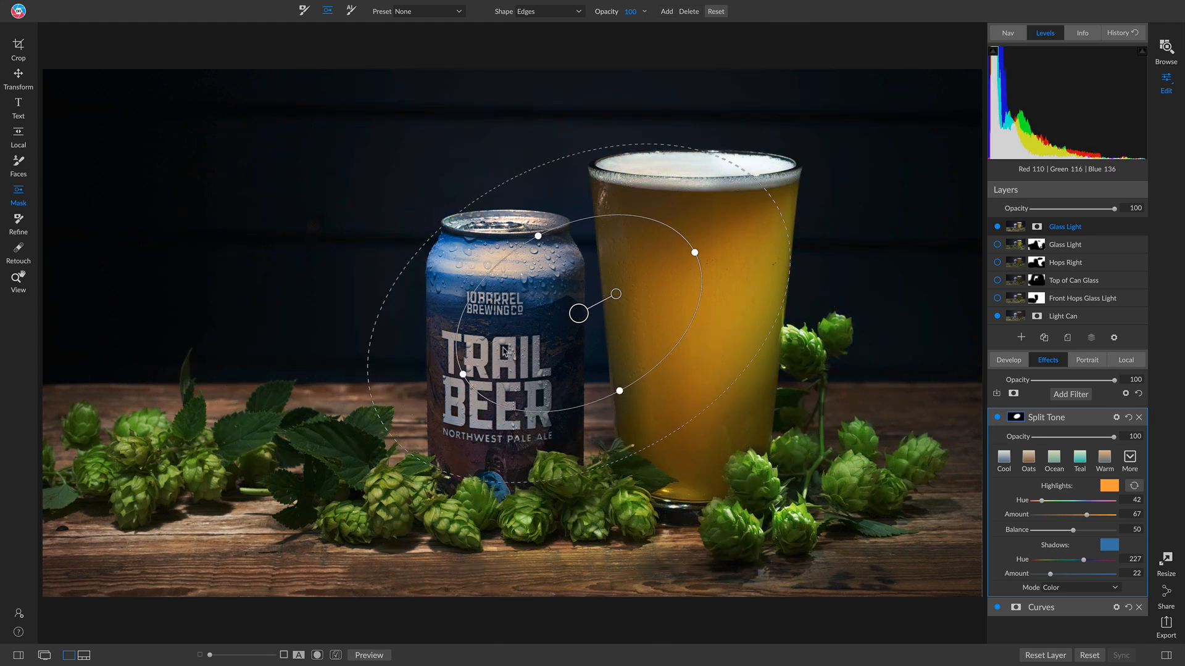
{"action": "left_click", "coordinate": [997, 418]}
{"action": "left_click", "coordinate": [998, 419]}
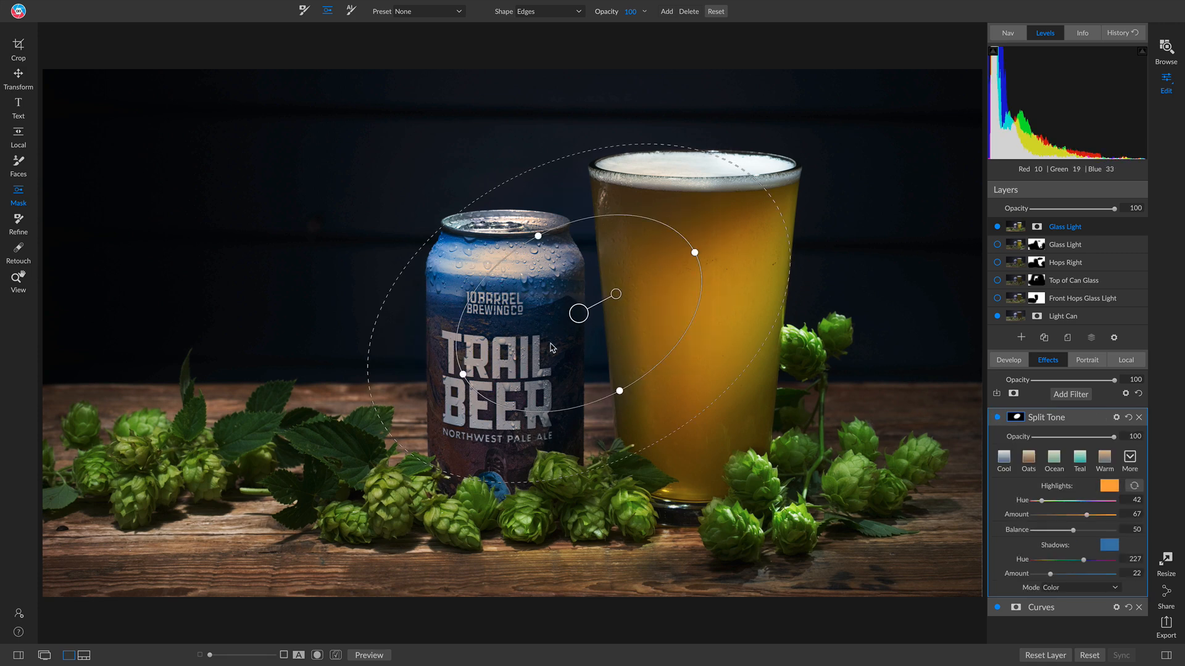
- Flatten the elliptical mask, widen its feather well beyond the can and glass, and recenter it between them
{"action": "left_click_drag", "start_coordinate": [580, 316], "coordinate": [612, 356]}
{"action": "left_click_drag", "start_coordinate": [573, 291], "coordinate": [582, 298]}
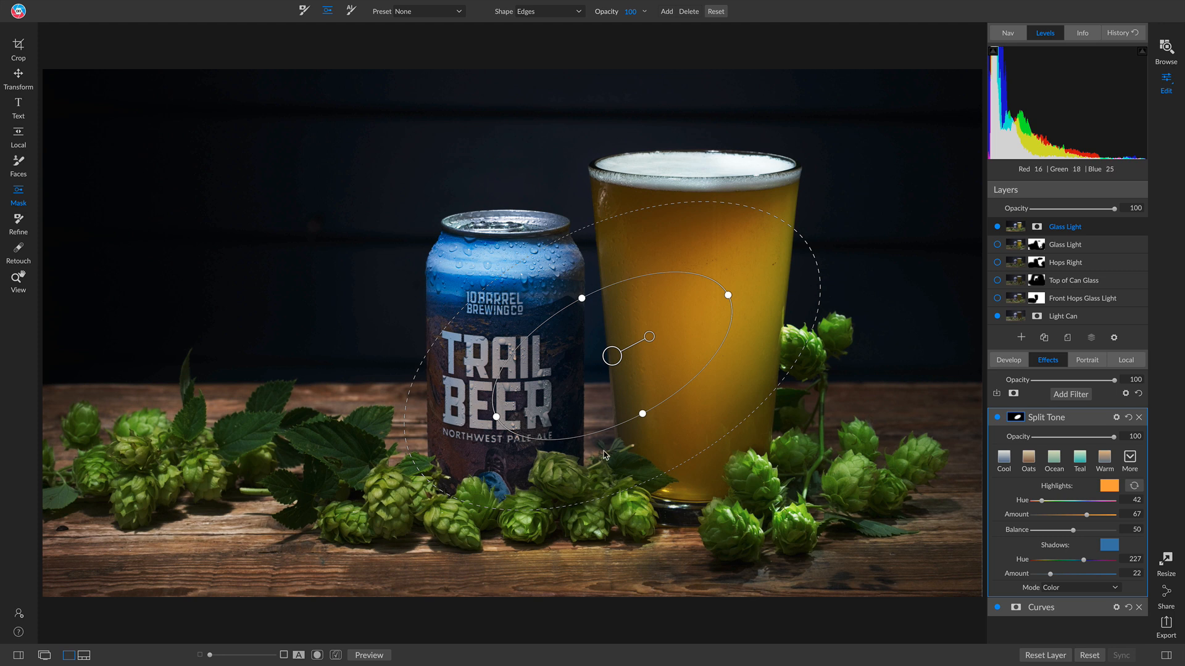
{"action": "left_click_drag", "start_coordinate": [639, 412], "coordinate": [637, 407]}
{"action": "mouse_move", "coordinate": [608, 353]}
{"action": "left_mouse_down"}
{"action": "mouse_move", "coordinate": [621, 343]}
{"action": "mouse_move", "coordinate": [594, 364]}
{"action": "left_mouse_up"}
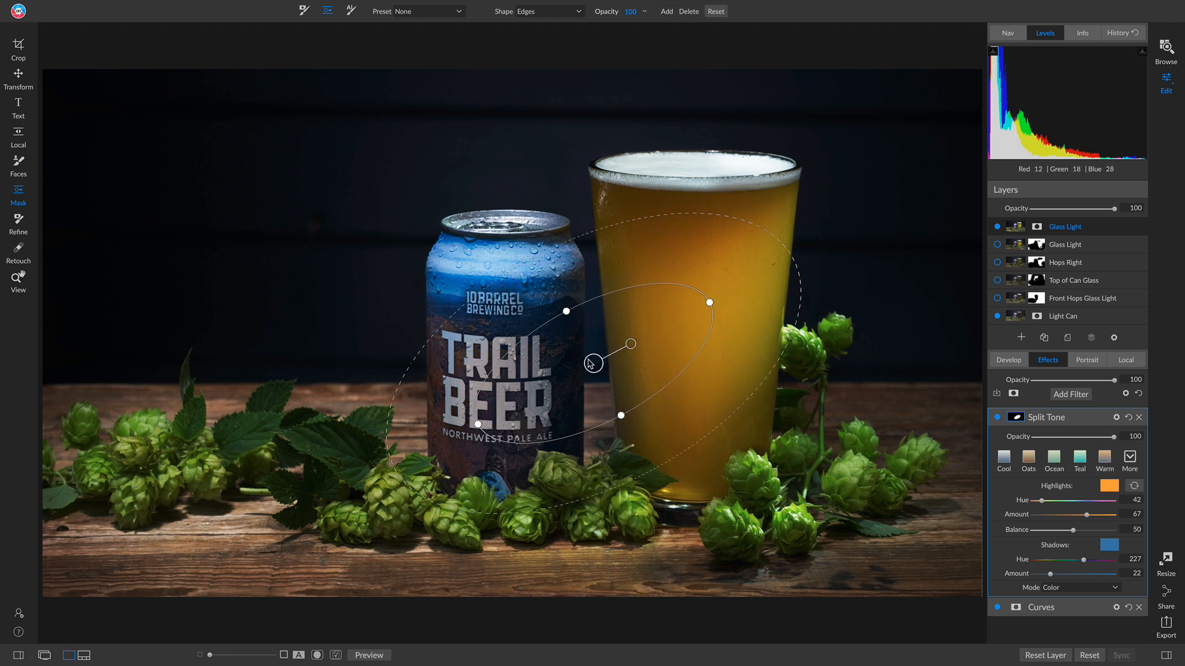
{"action": "mouse_move", "coordinate": [721, 301]}
{"action": "left_mouse_down"}
{"action": "mouse_move", "coordinate": [732, 290]}
{"action": "mouse_move", "coordinate": [719, 299]}
{"action": "left_mouse_up"}
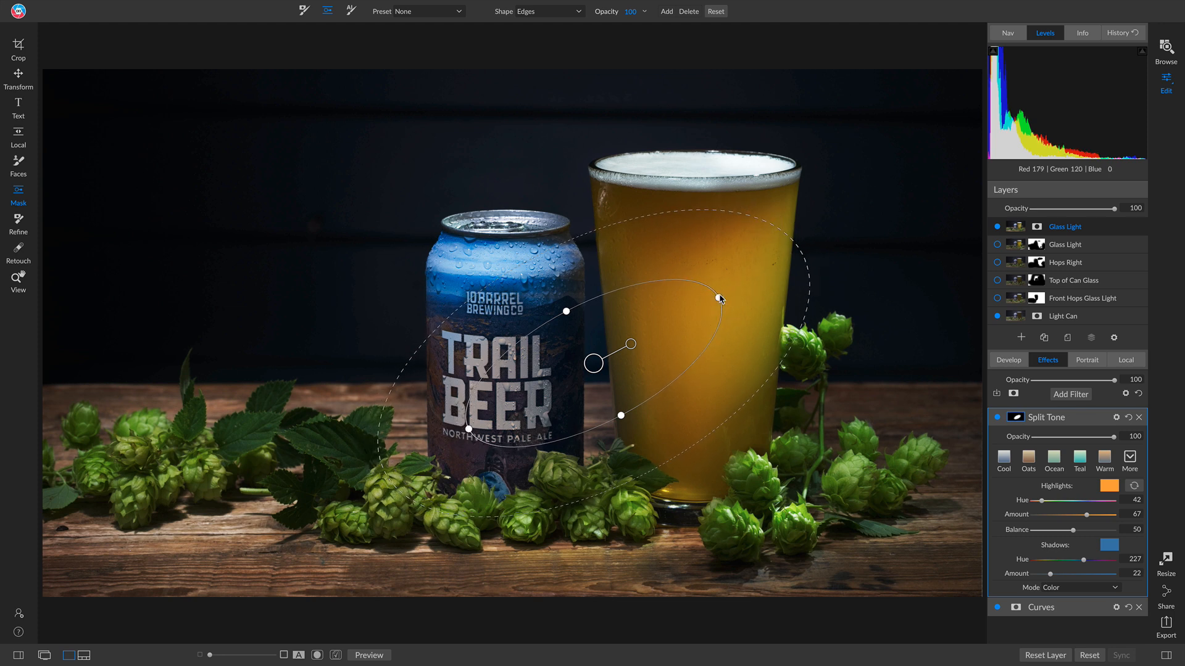
{"action": "left_click_drag", "start_coordinate": [515, 253], "coordinate": [459, 195]}
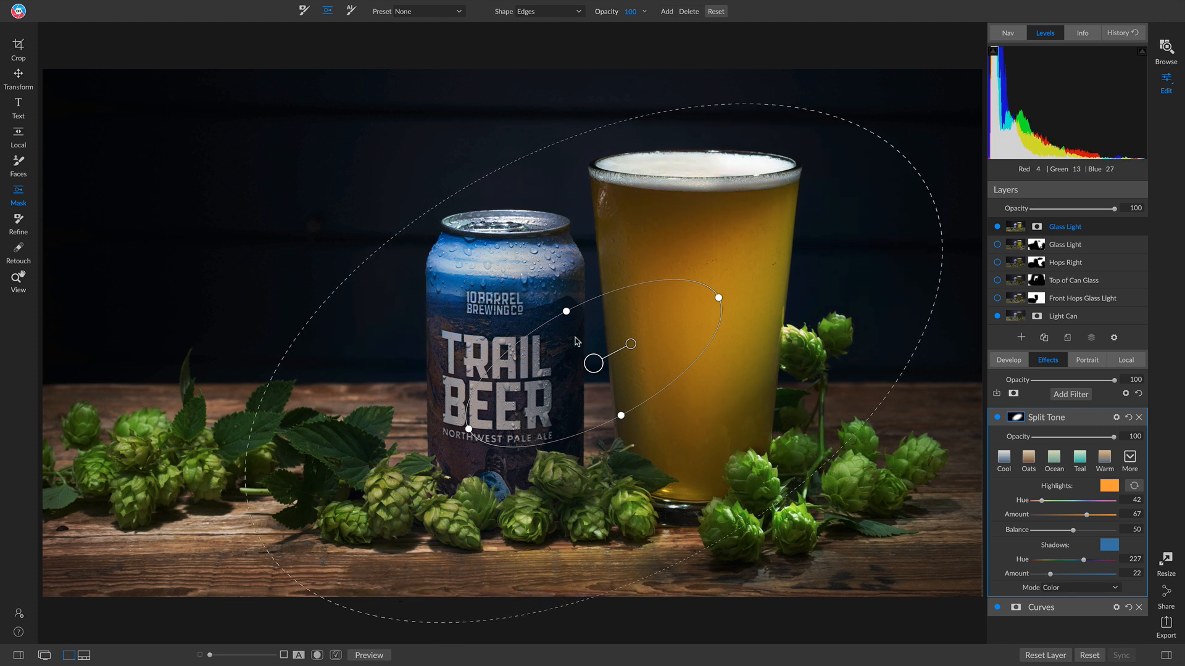
{"action": "left_click_drag", "start_coordinate": [596, 367], "coordinate": [610, 321]}
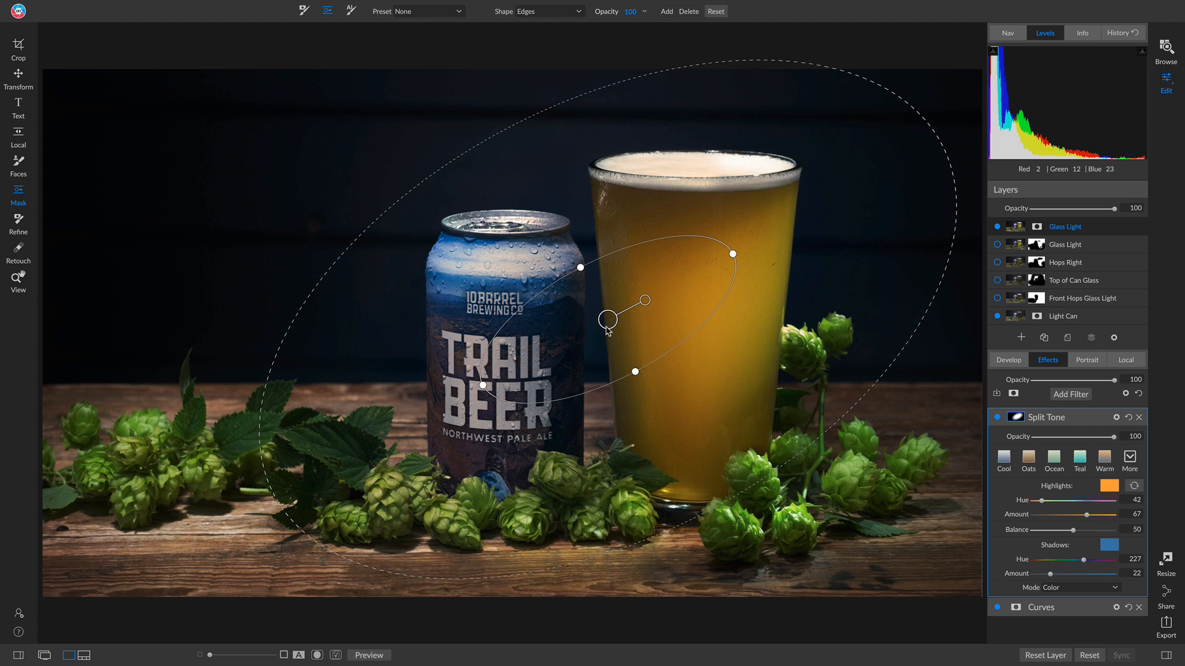
- Compare the image with and without the masked Split Tone filter
{"action": "left_click", "coordinate": [997, 419]}
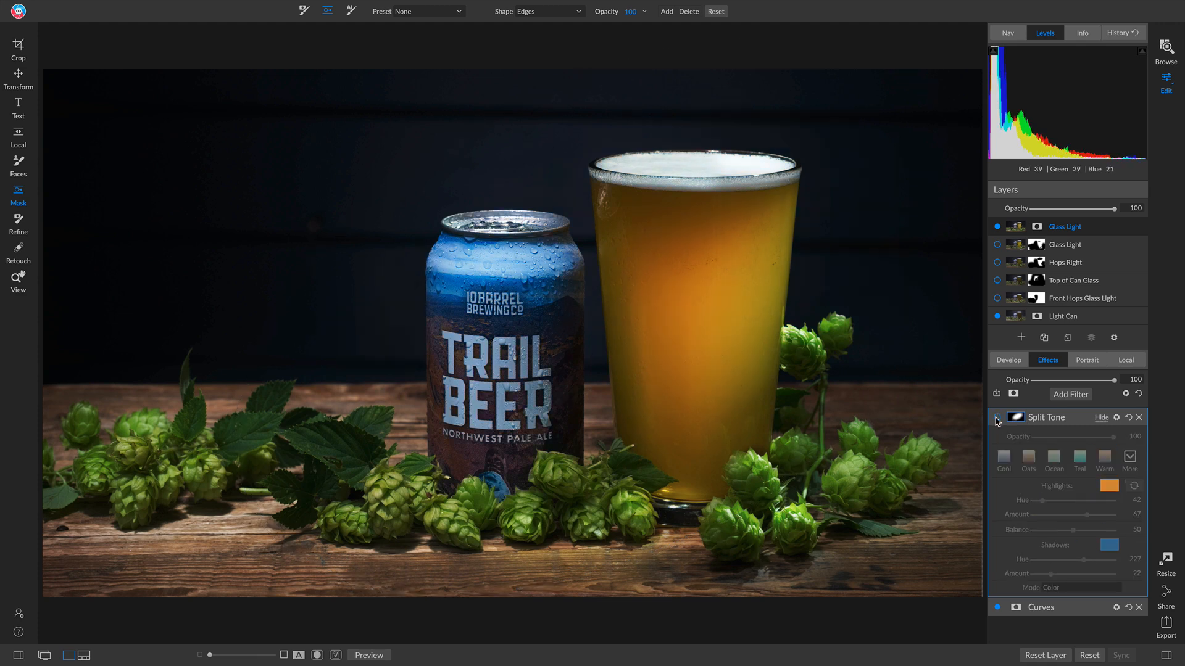
{"action": "left_click", "coordinate": [997, 419]}
{"action": "left_click", "coordinate": [996, 419]}
{"action": "left_click", "coordinate": [996, 419]}
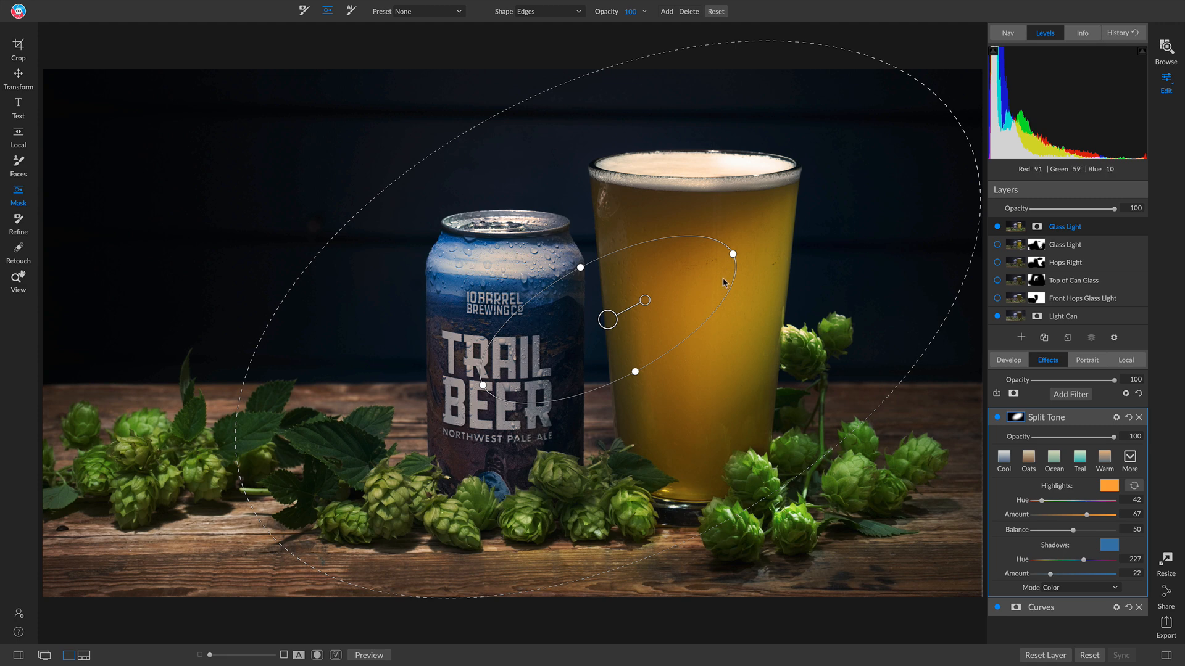
{"action": "left_click", "coordinate": [997, 418]}
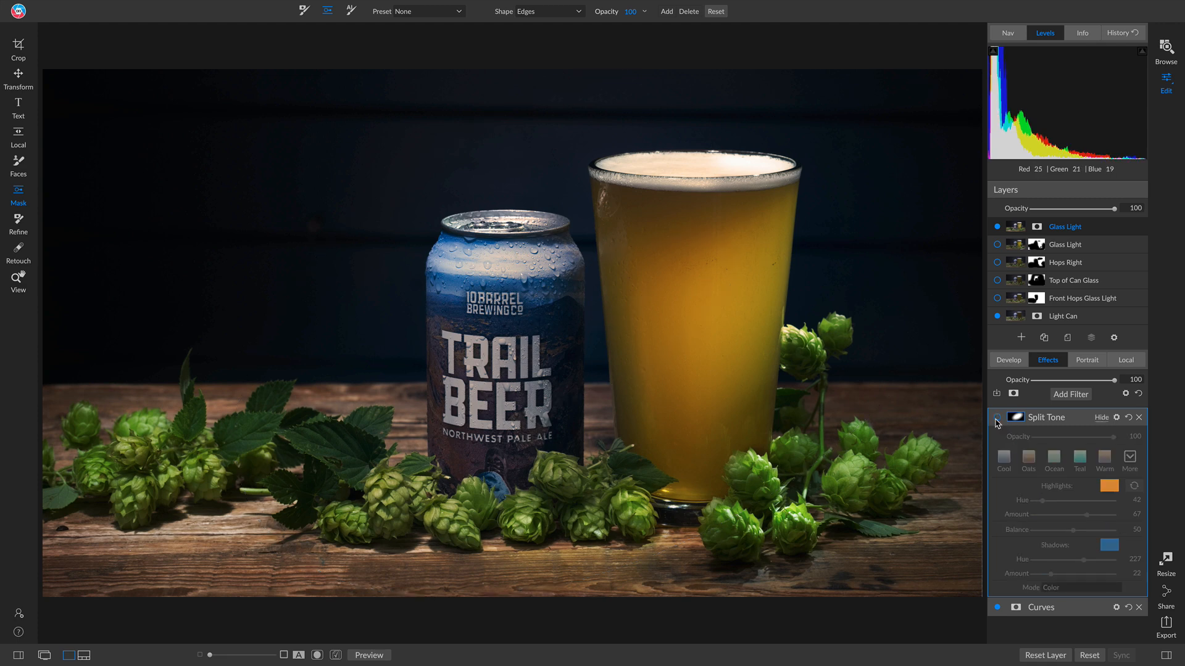
{"action": "left_click", "coordinate": [996, 418]}
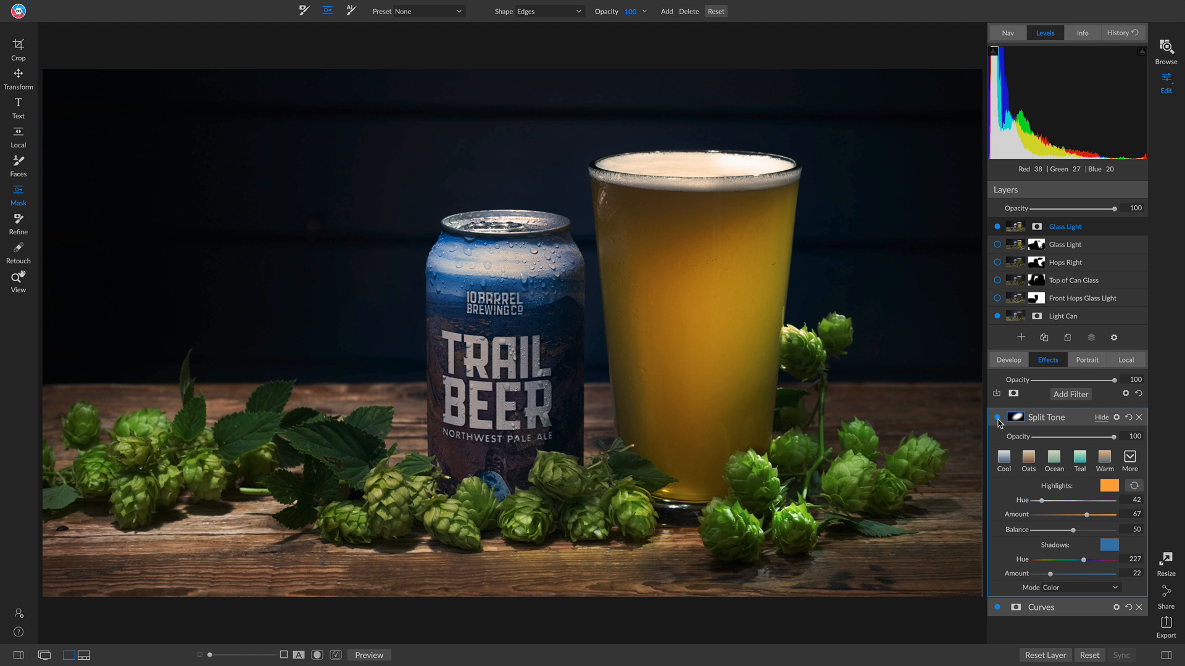
{"action": "left_click", "coordinate": [997, 419]}
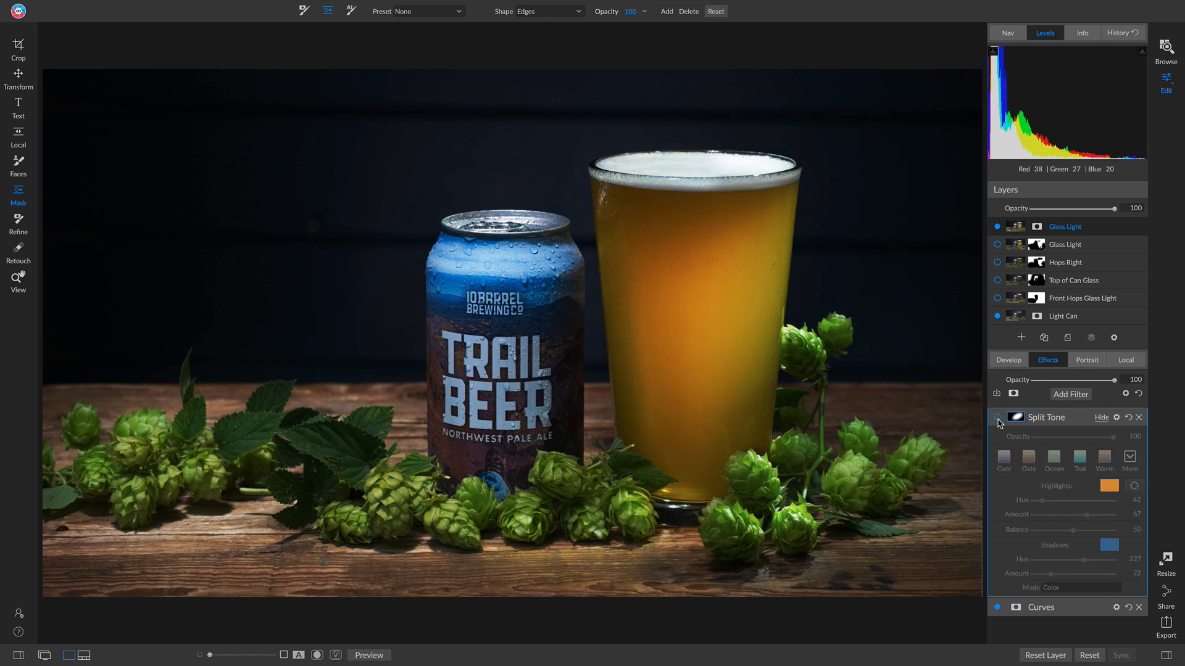
{"action": "left_click", "coordinate": [997, 419]}
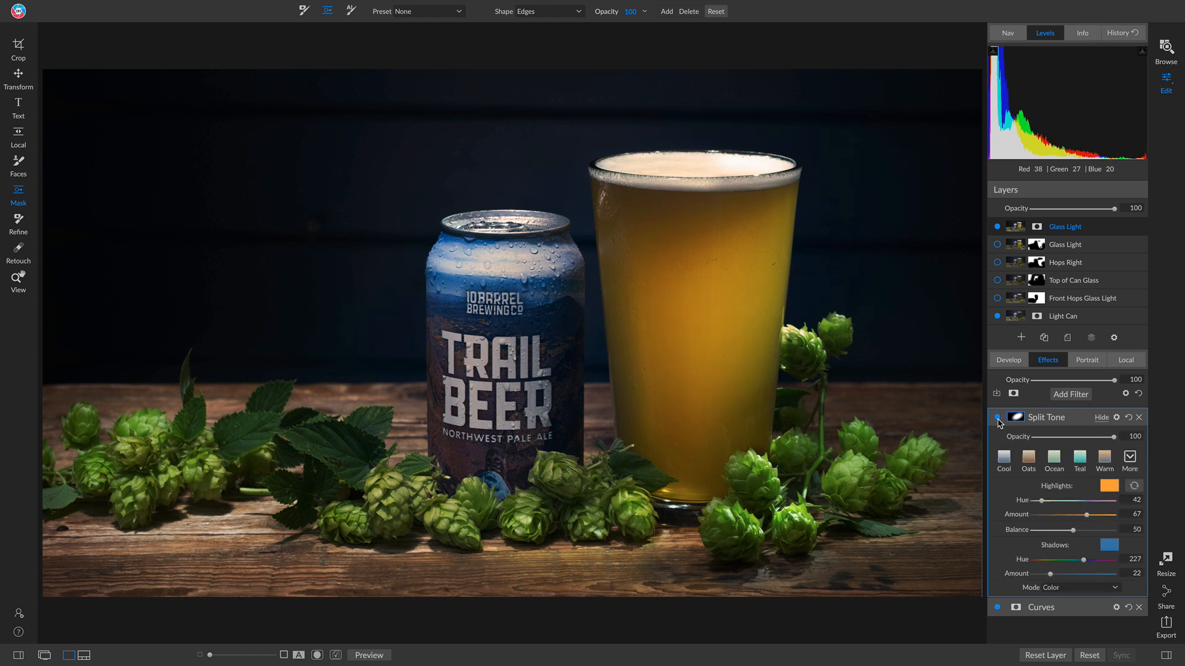
- Add a Vignette filter above the Split Tone with the Big Softy preset
{"action": "left_click", "coordinate": [1063, 396]}
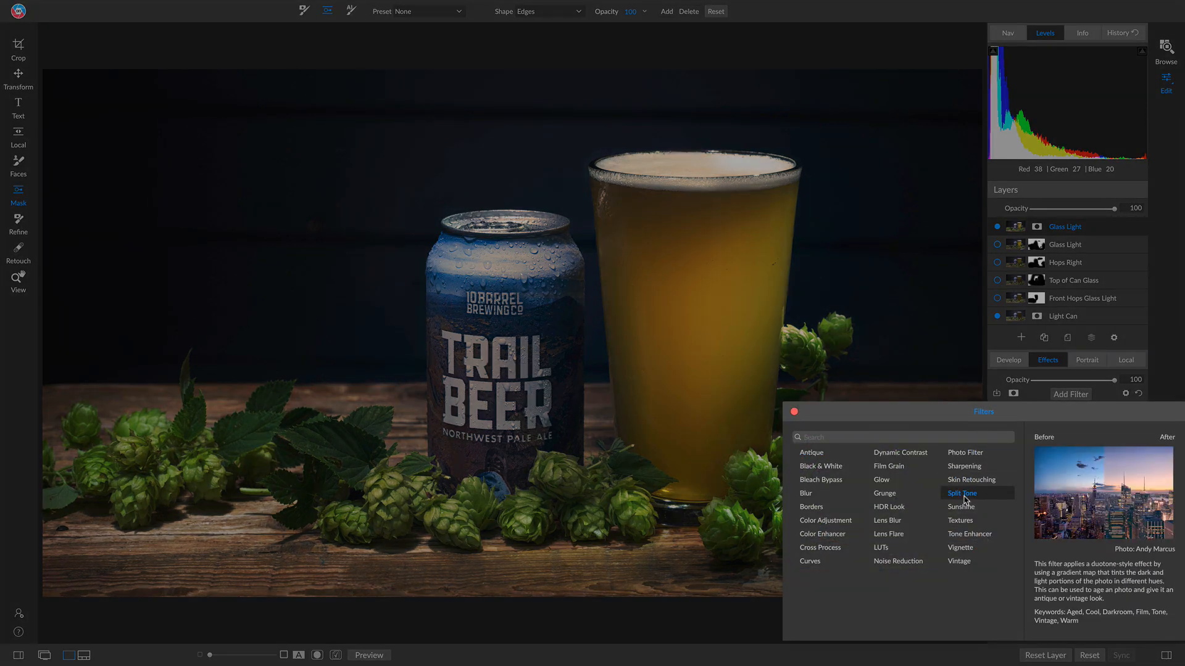
{"action": "left_click", "coordinate": [967, 548]}
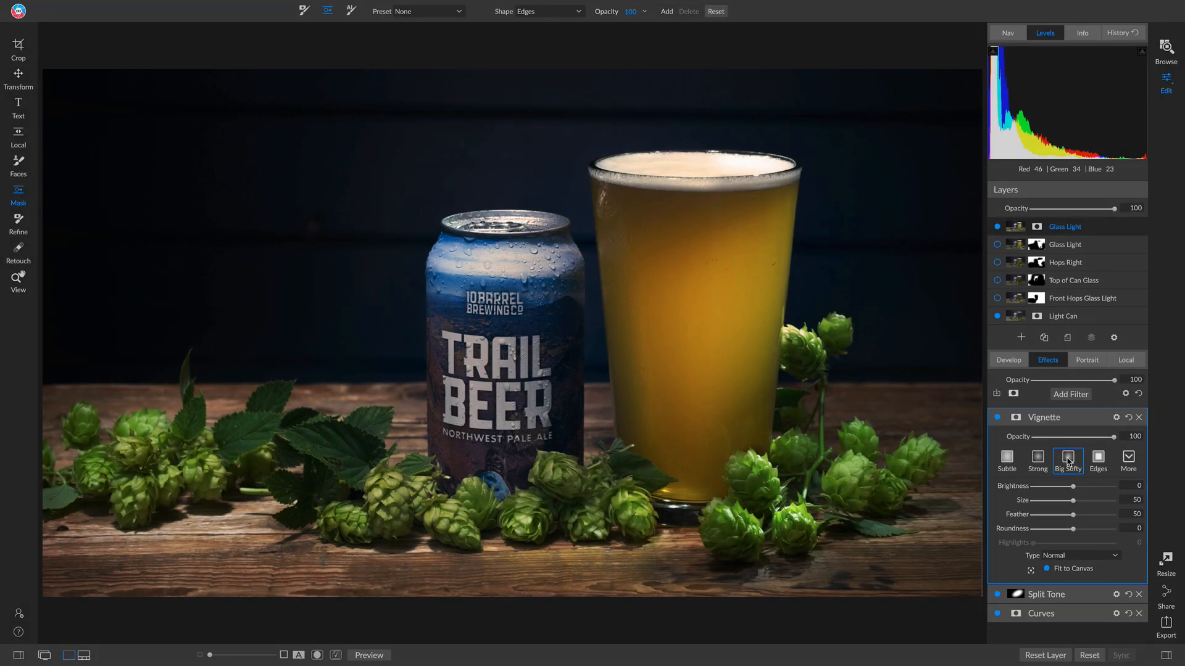
{"action": "left_click", "coordinate": [1068, 460]}
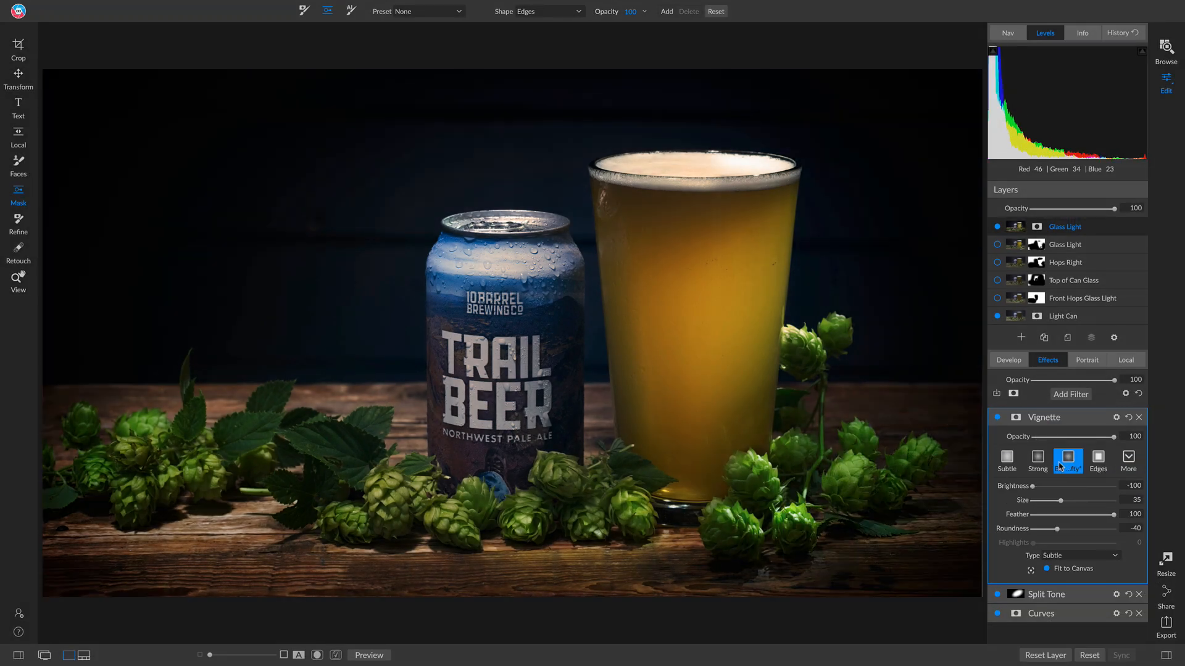
- Set the Vignette filter's opacity to 61 and compare the image with the filter off and on
{"action": "left_click_drag", "start_coordinate": [1115, 437], "coordinate": [1062, 439]}
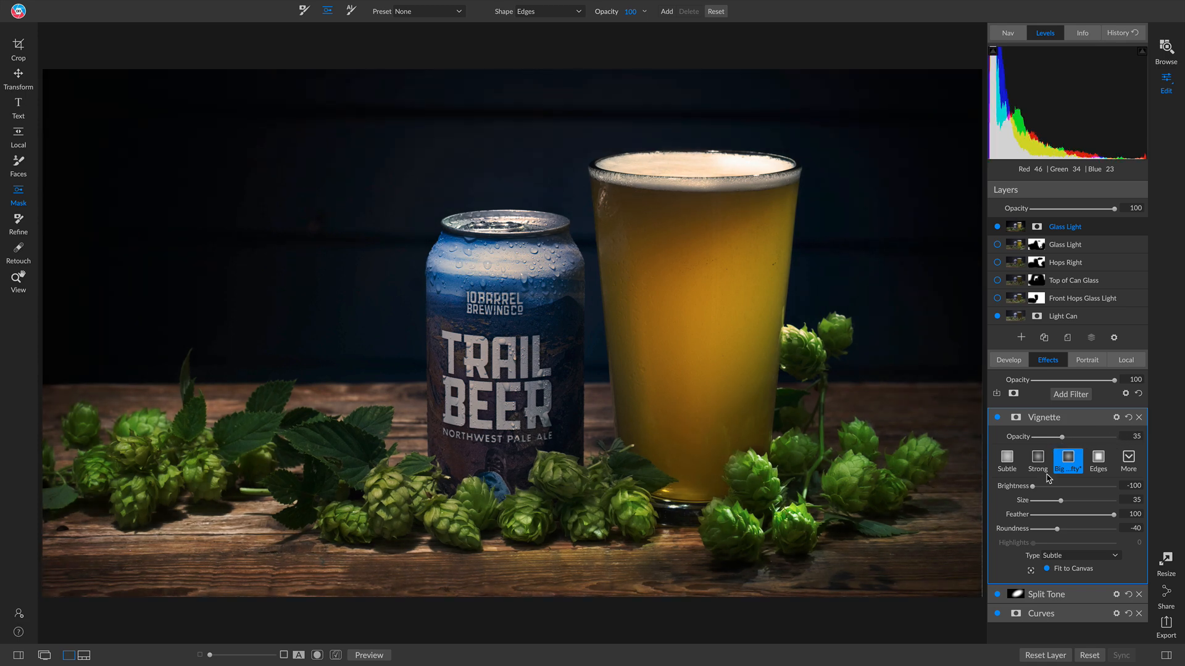
{"action": "left_click", "coordinate": [1031, 572]}
{"action": "left_click", "coordinate": [1085, 438]}
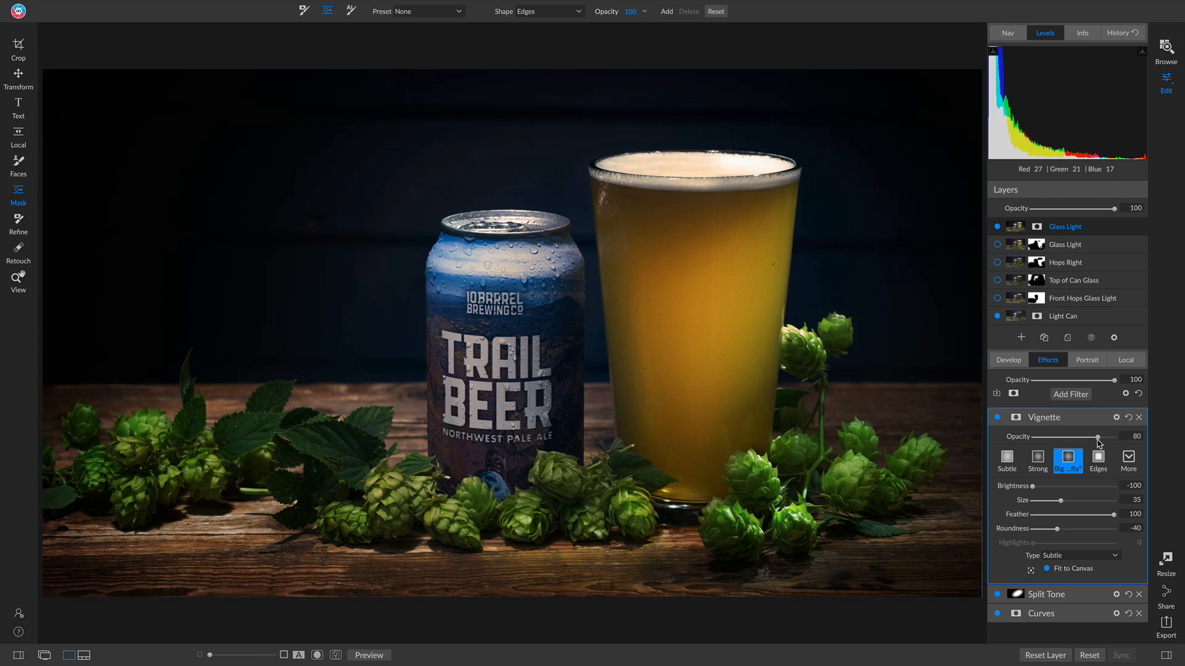
{"action": "left_click_drag", "start_coordinate": [1084, 442], "coordinate": [1083, 443]}
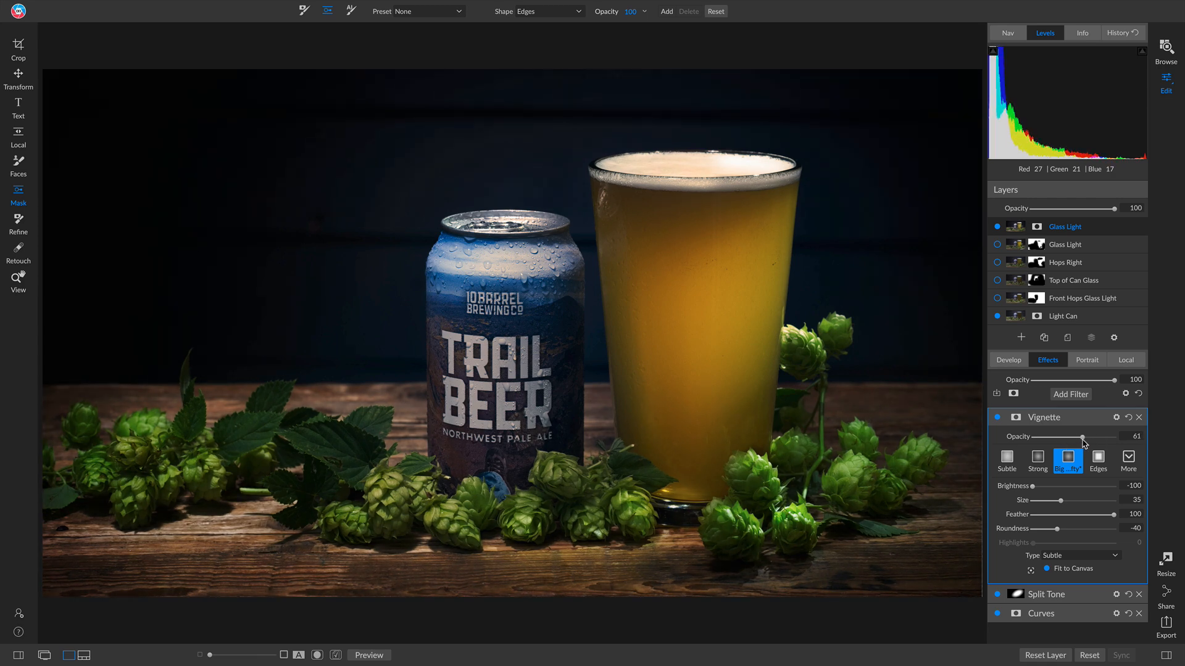
{"action": "left_click", "coordinate": [998, 419]}
{"action": "left_click", "coordinate": [998, 419]}
- Set up a local adjustment with the Lighten preset and a temperature of -21
{"action": "left_click", "coordinate": [1127, 360]}
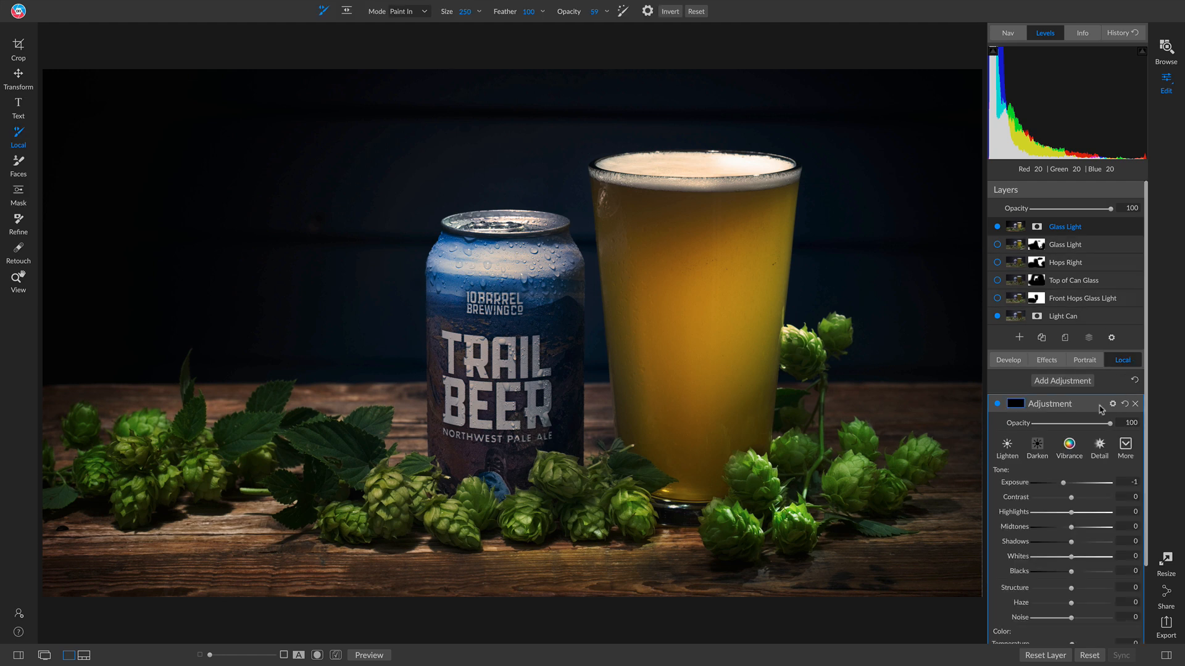
{"action": "left_click", "coordinate": [1007, 445]}
{"action": "scroll", "coordinate": [1074, 559], "scroll_direction": "down", "scroll_amount": 3}
{"action": "left_click_drag", "start_coordinate": [1072, 554], "coordinate": [1066, 552]}
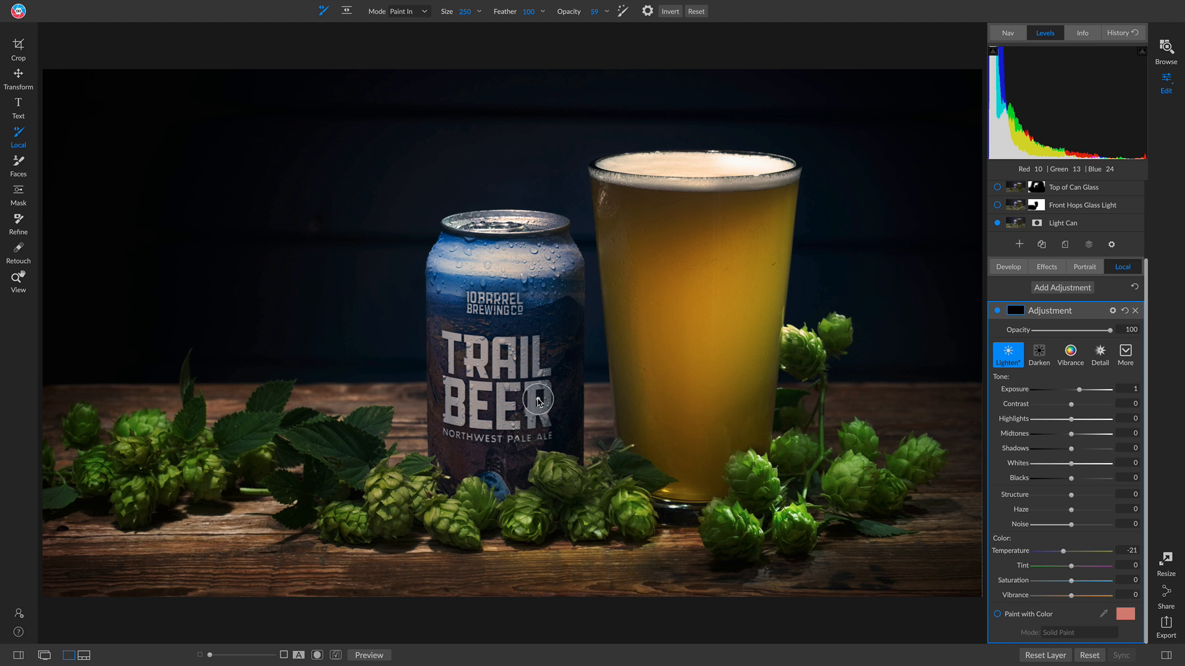
- Place an Edges mask shape for the local adjustment on the can and shrink it to fit the can's label
{"action": "key", "text": "shift+k"}
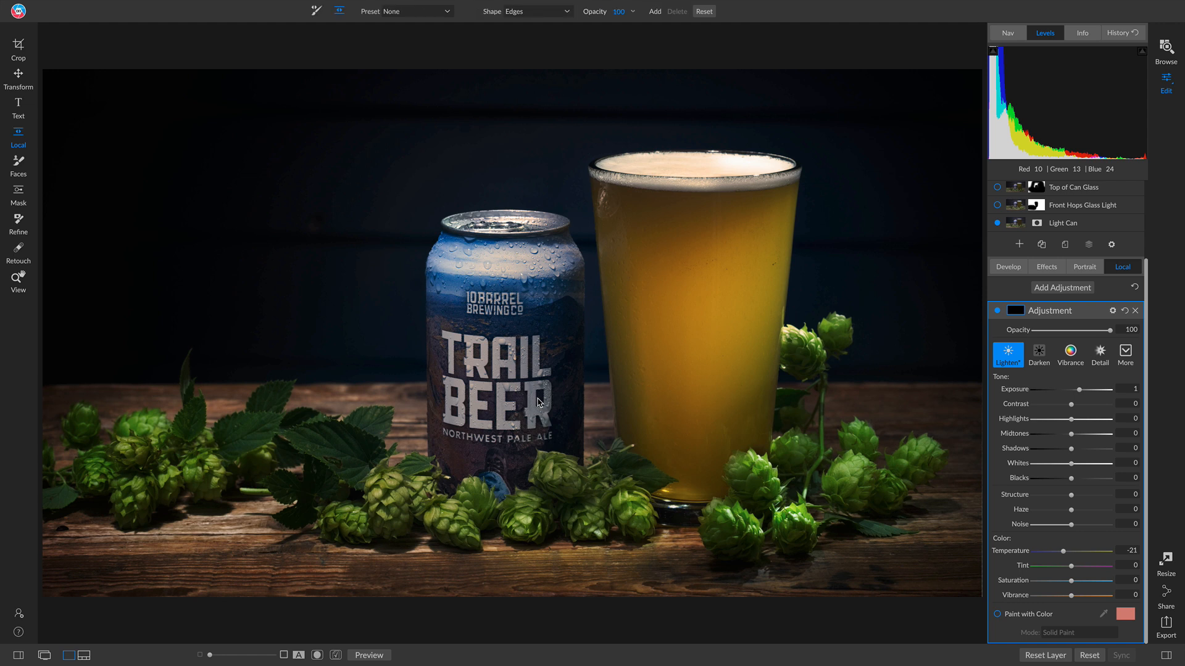
{"action": "left_click", "coordinate": [507, 374]}
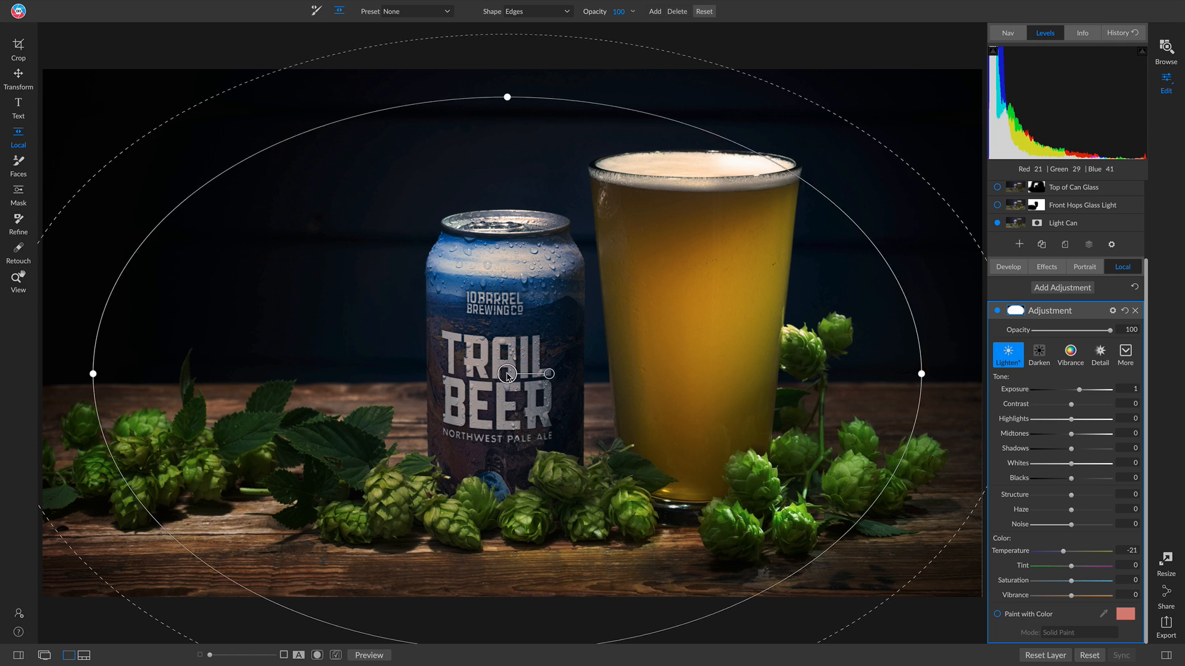
{"action": "mouse_move", "coordinate": [542, 7]}
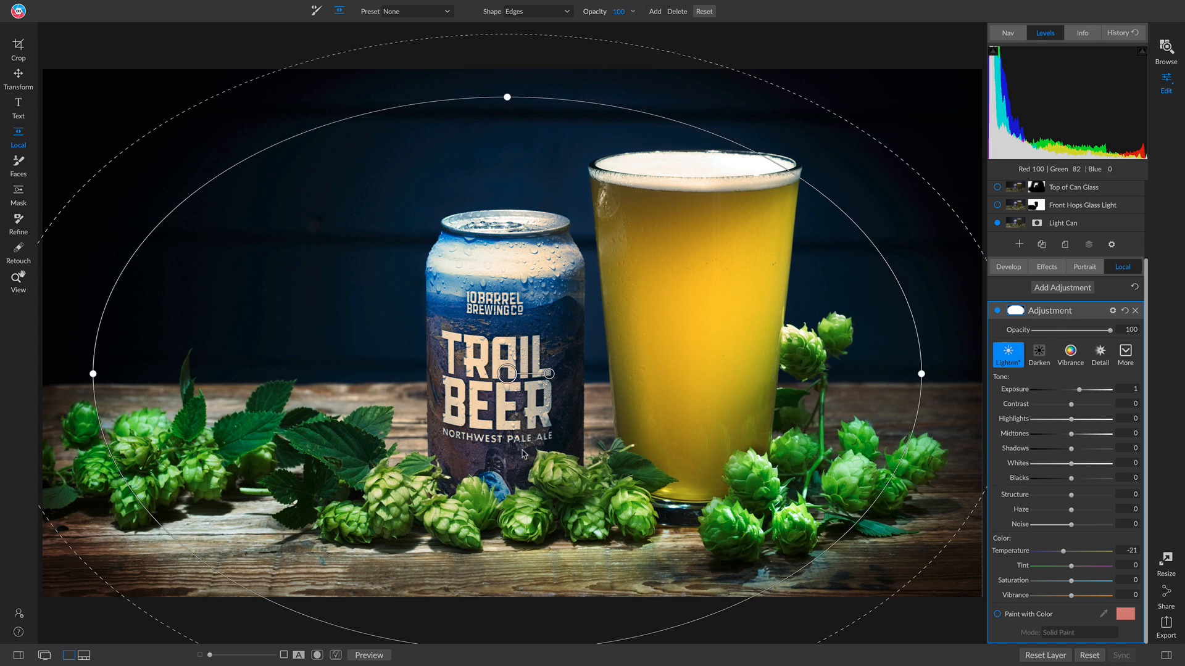
{"action": "left_click_drag", "start_coordinate": [519, 417], "coordinate": [549, 410]}
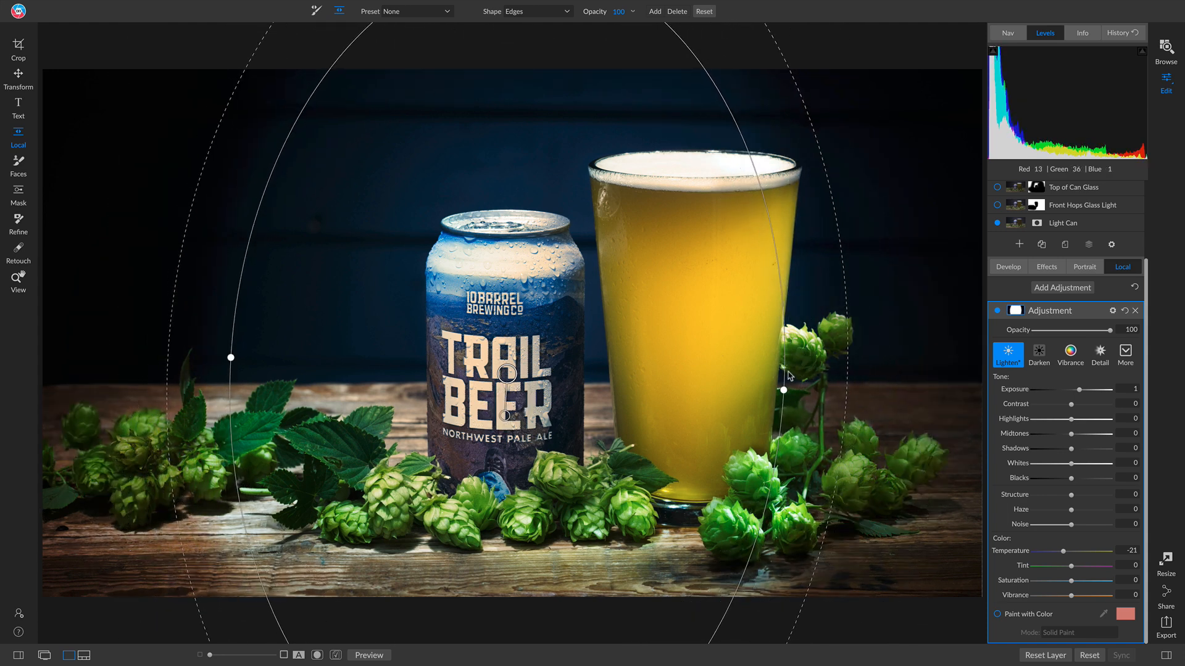
{"action": "left_click_drag", "start_coordinate": [783, 322], "coordinate": [488, 374]}
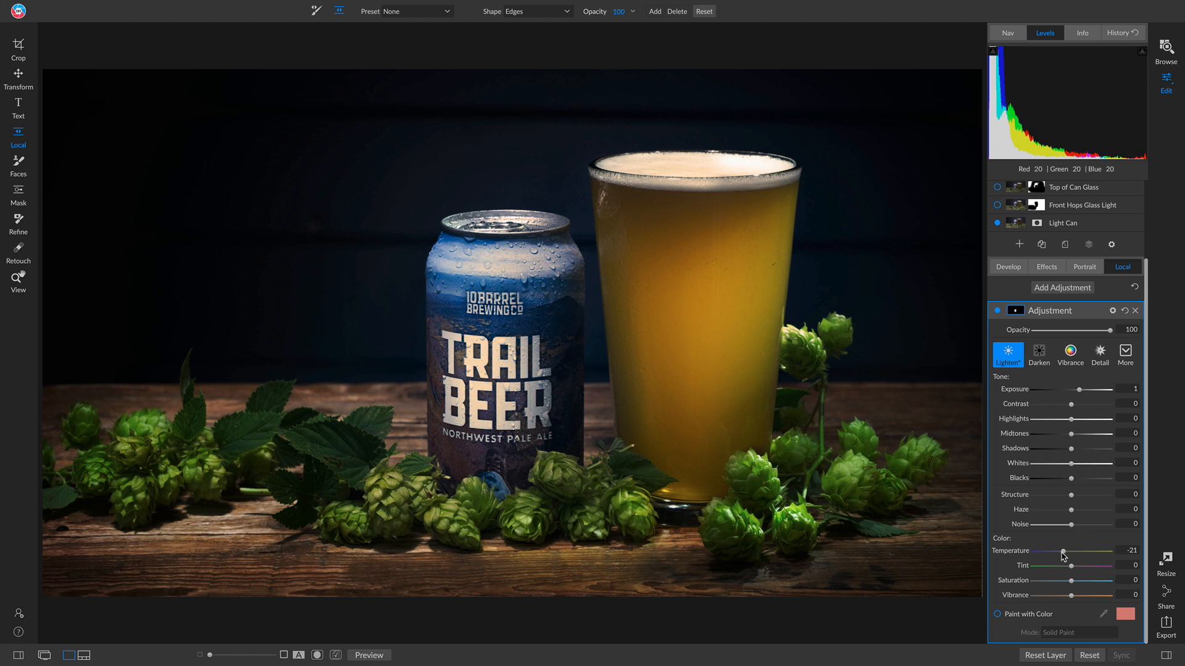
- Cool the can adjustment's temperature to -44 and widen the mask's feather just beyond the can
{"action": "left_click_drag", "start_coordinate": [1062, 553], "coordinate": [1049, 558]}
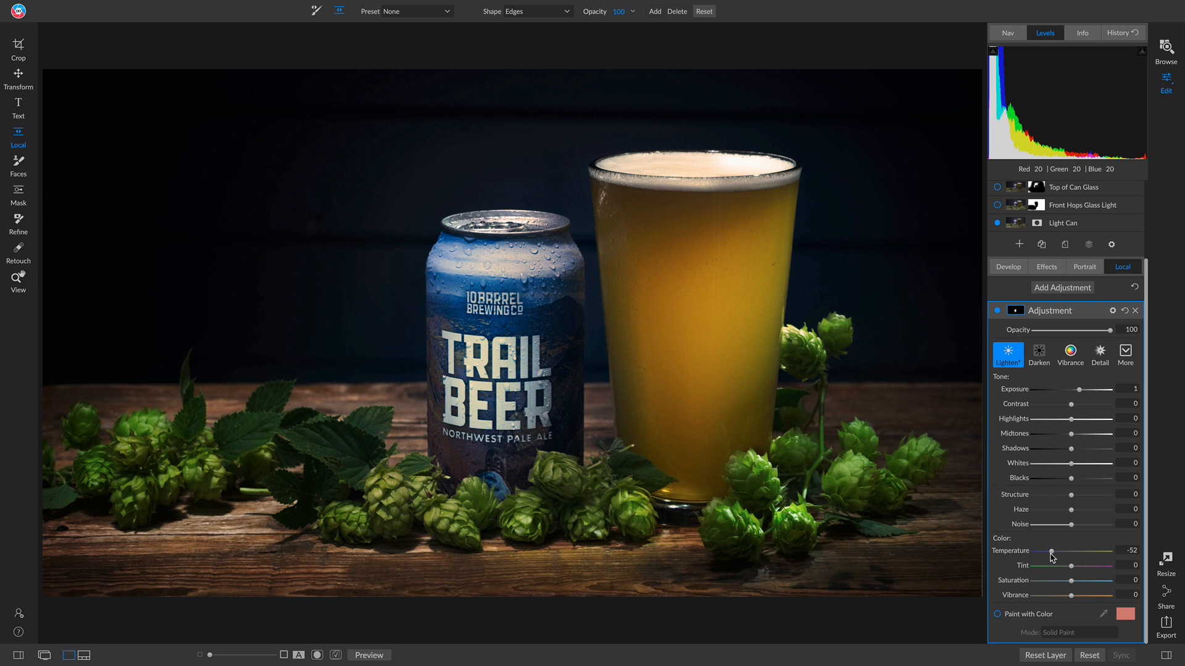
{"action": "mouse_move", "coordinate": [556, 321]}
{"action": "left_click_drag", "start_coordinate": [567, 320], "coordinate": [611, 298]}
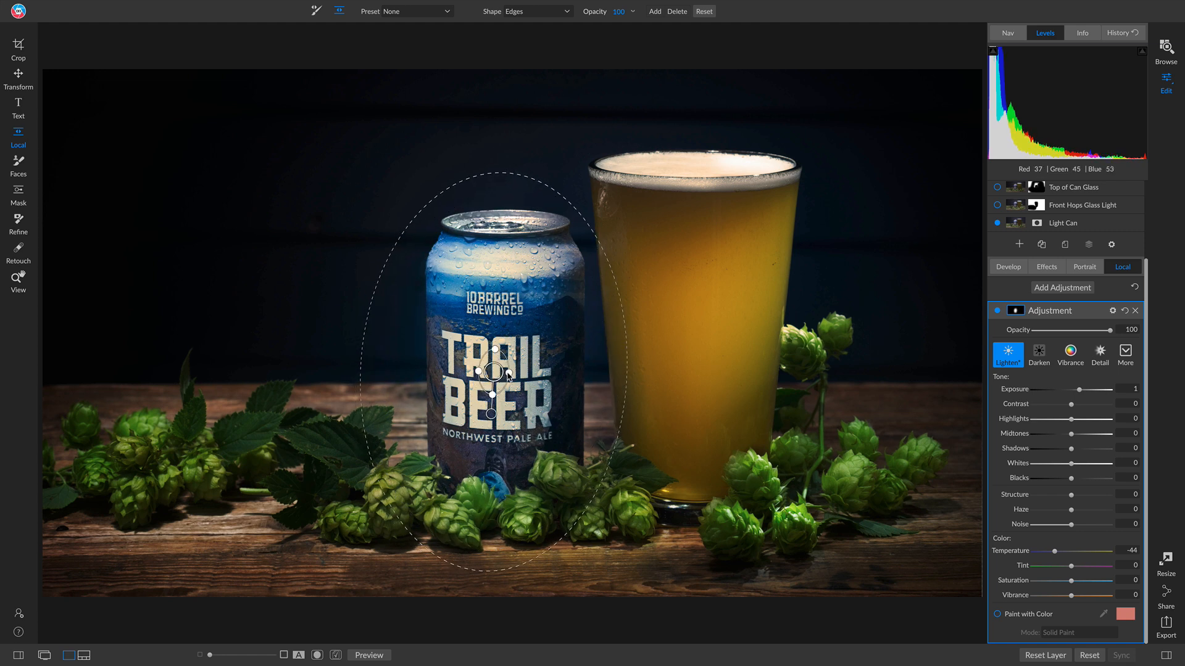
- Set the can adjustment's temperature to -24, tint to 12 and saturation to -10, and compare the image with it off and on
{"action": "left_click_drag", "start_coordinate": [1056, 553], "coordinate": [1058, 553]}
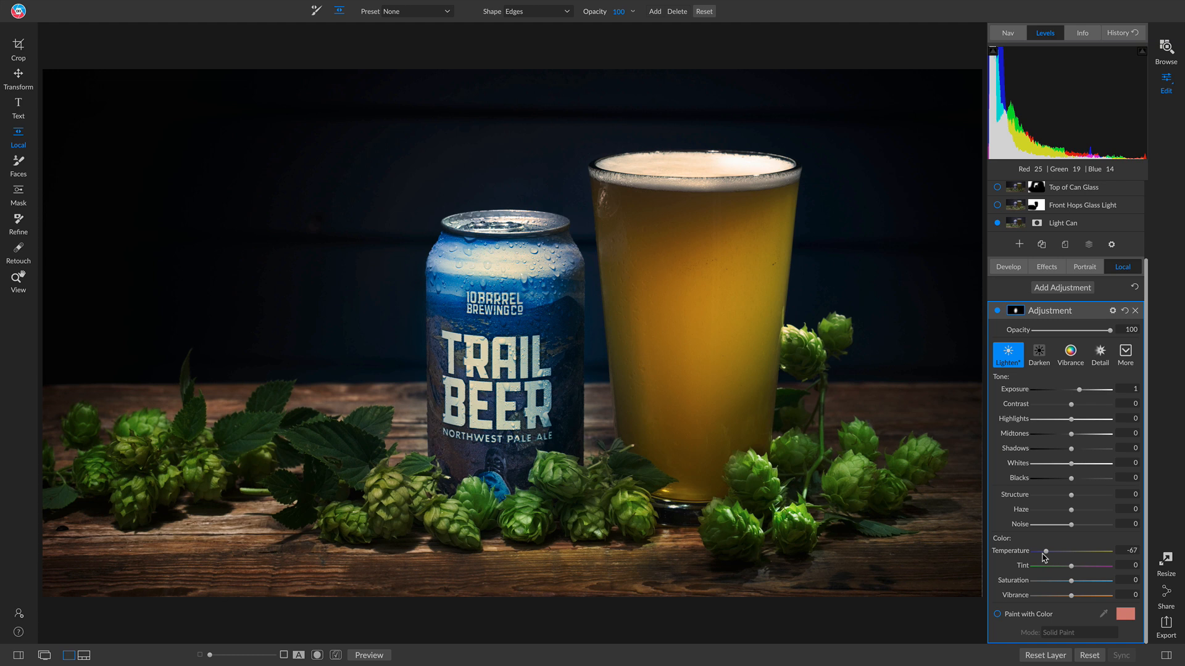
{"action": "left_click_drag", "start_coordinate": [1054, 556], "coordinate": [1068, 582]}
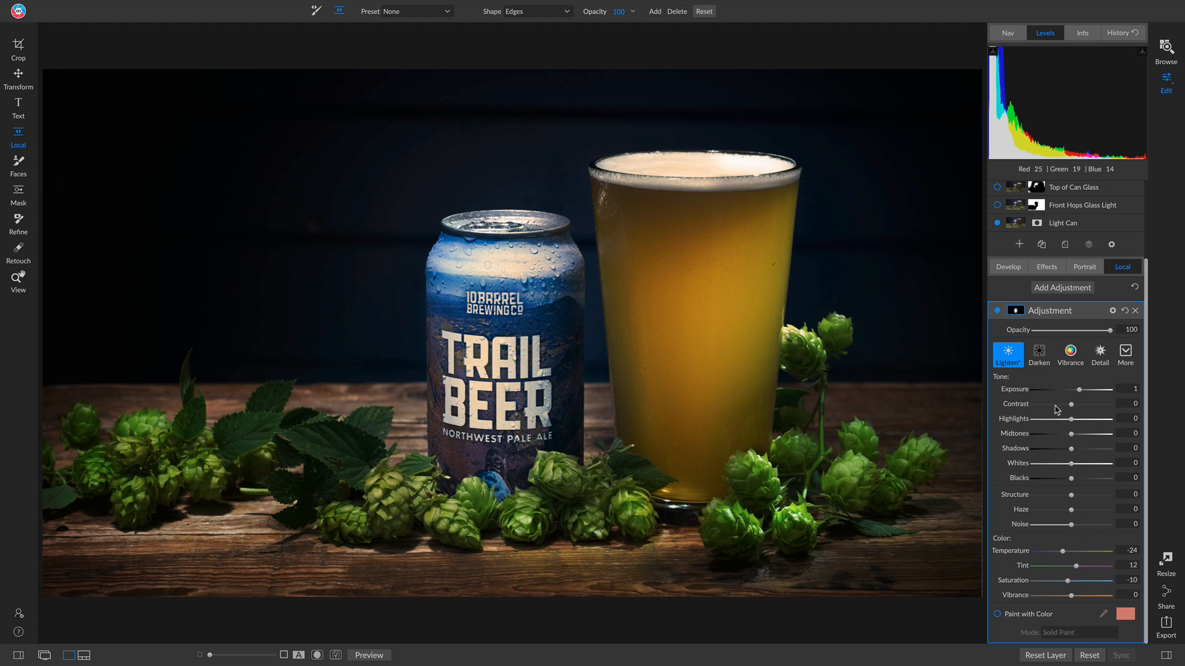
{"action": "left_click", "coordinate": [997, 311]}
{"action": "left_click", "coordinate": [998, 311]}
- Reduce the can adjustment's opacity to 57 and compare the image with and without the adjustment
{"action": "left_click_drag", "start_coordinate": [1110, 331], "coordinate": [1077, 333]}
{"action": "left_click", "coordinate": [997, 313]}
{"action": "left_click", "coordinate": [996, 313]}
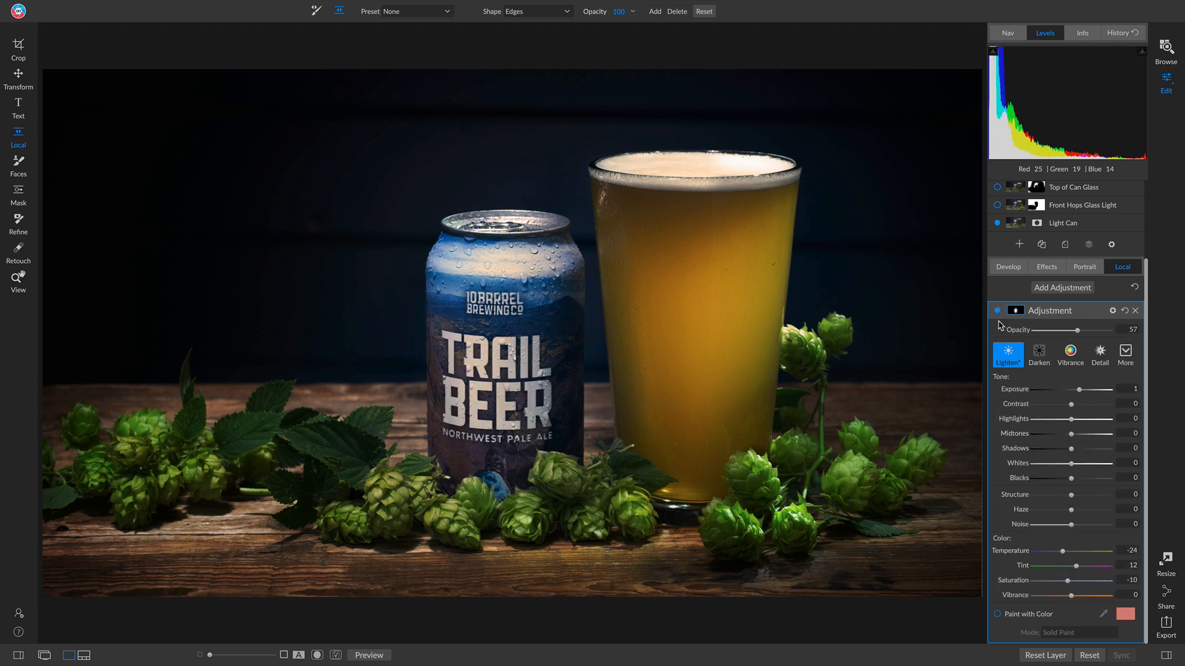
{"action": "left_click", "coordinate": [998, 312]}
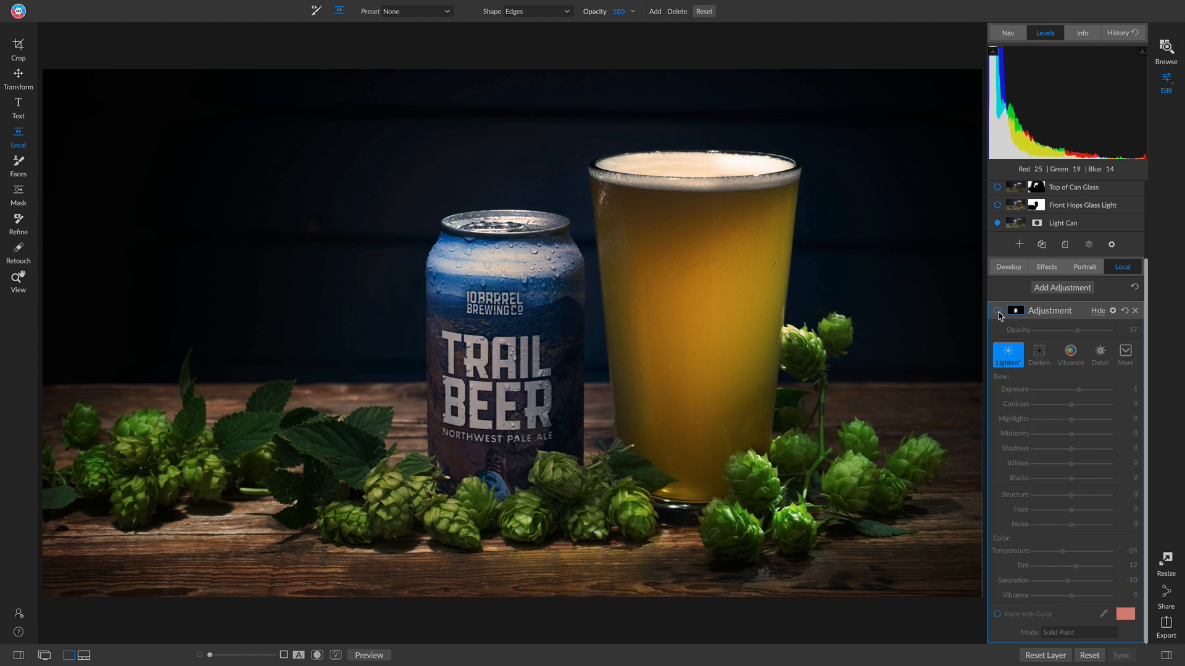
{"action": "left_click", "coordinate": [998, 312]}
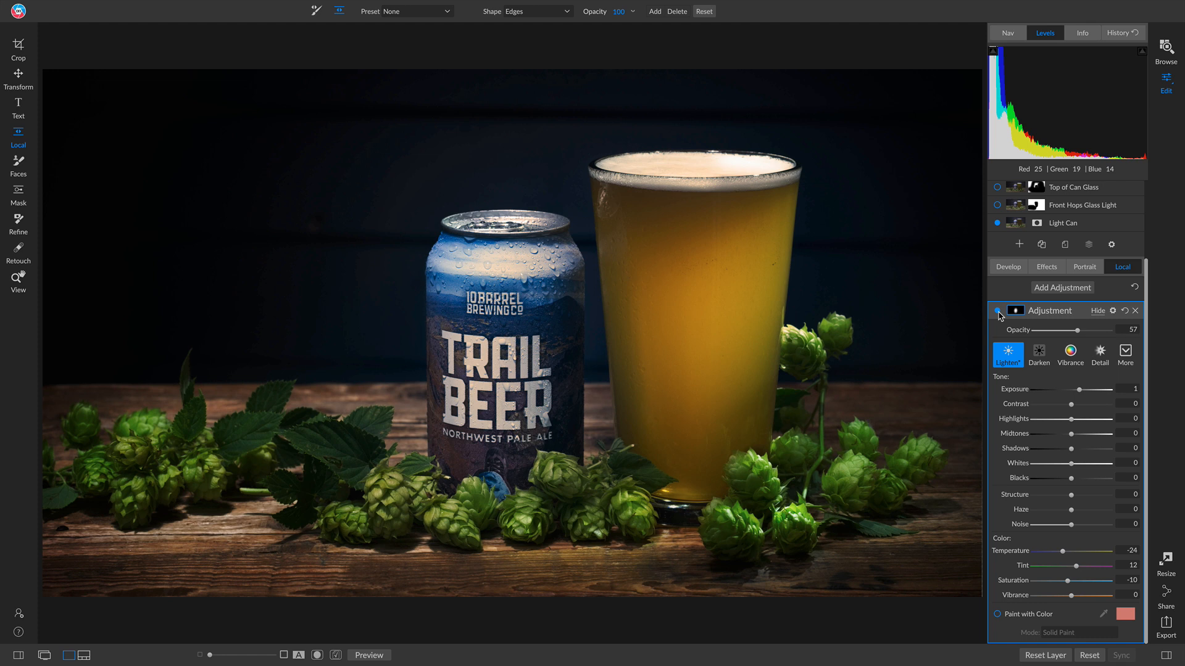
{"action": "left_click", "coordinate": [998, 311]}
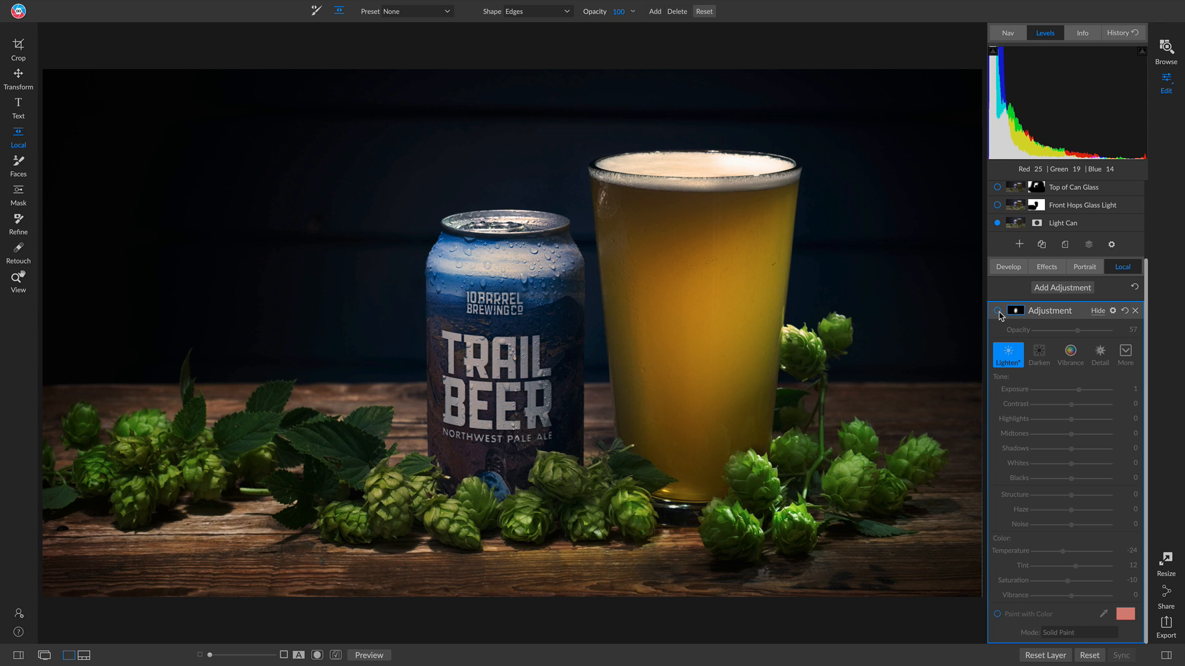
{"action": "left_click", "coordinate": [998, 311]}
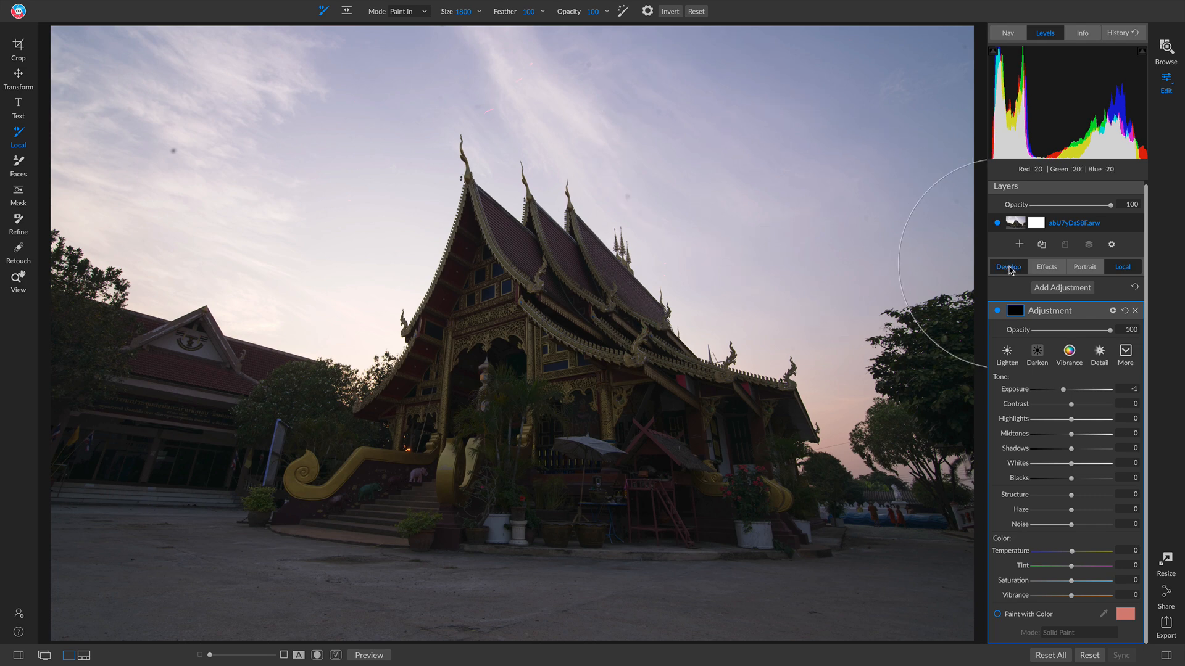
- Apply the ON1 Portrait camera profile to the temple photo's Develop settings
{"action": "left_click", "coordinate": [1008, 268]}
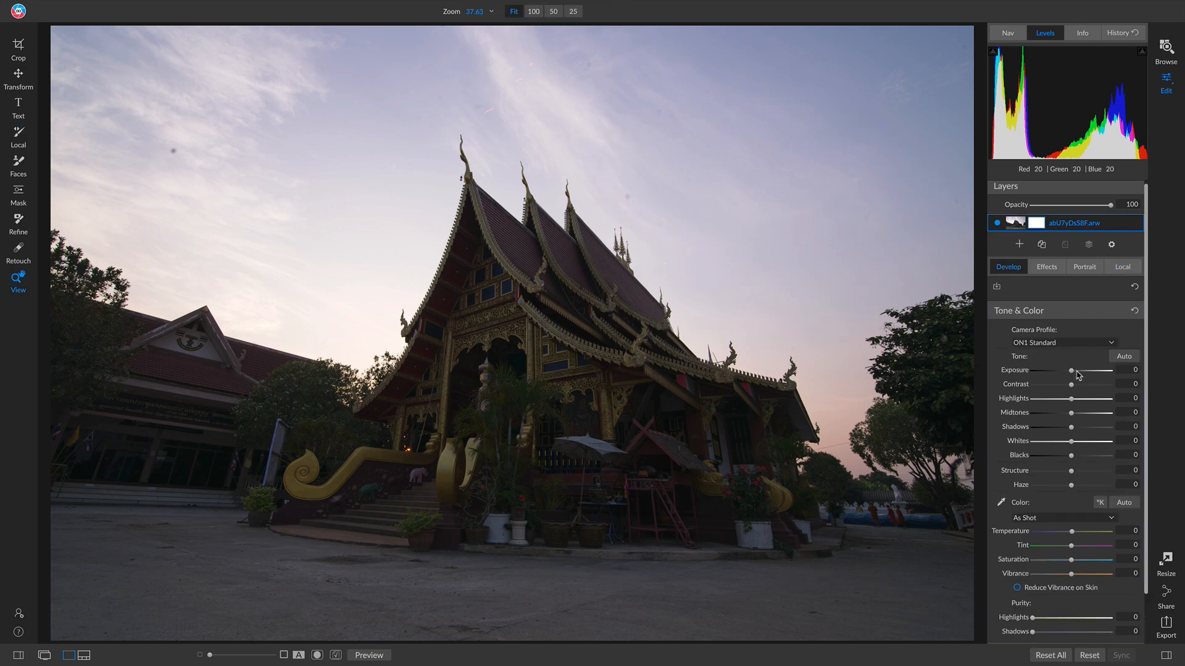
{"action": "left_click", "coordinate": [1080, 344]}
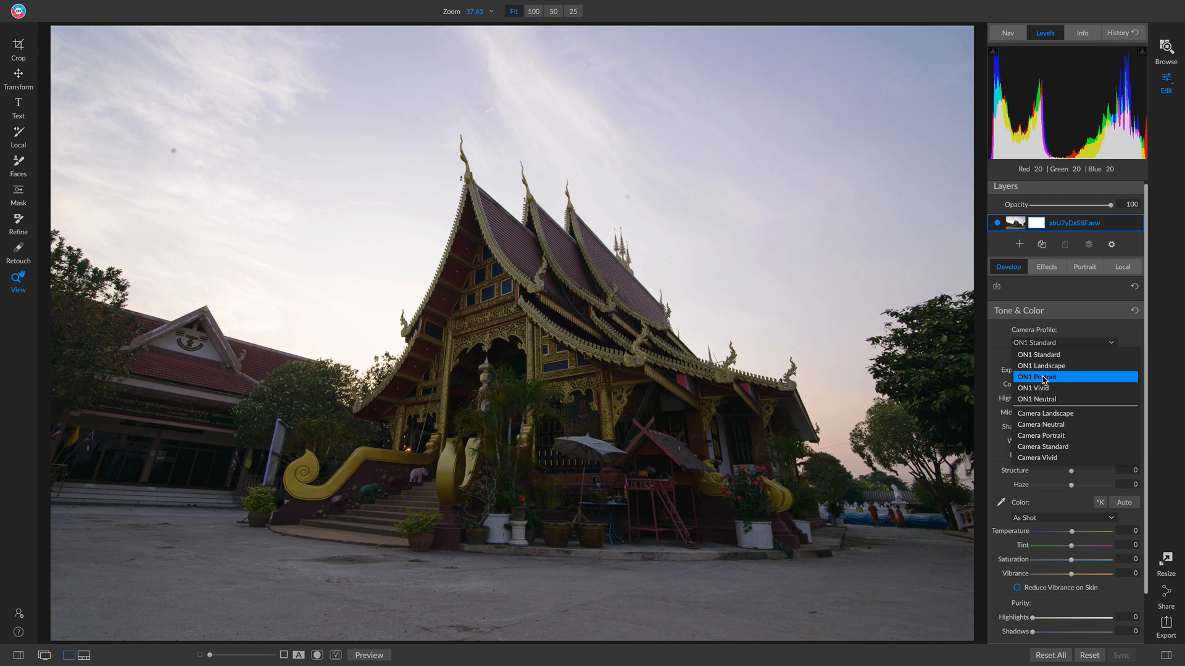
{"action": "left_click", "coordinate": [1066, 378]}
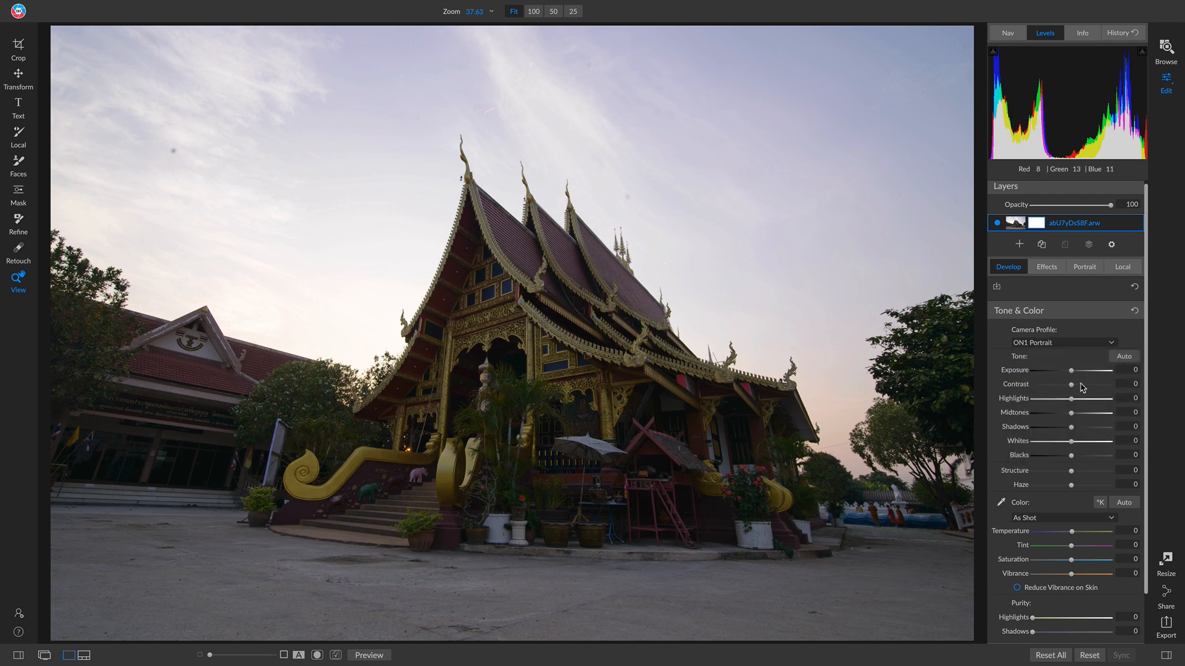
- Set the temple photo's contrast to 13, midtones to 9 and whites to 18, and compare before and after
{"action": "left_click_drag", "start_coordinate": [1071, 385], "coordinate": [1078, 390]}
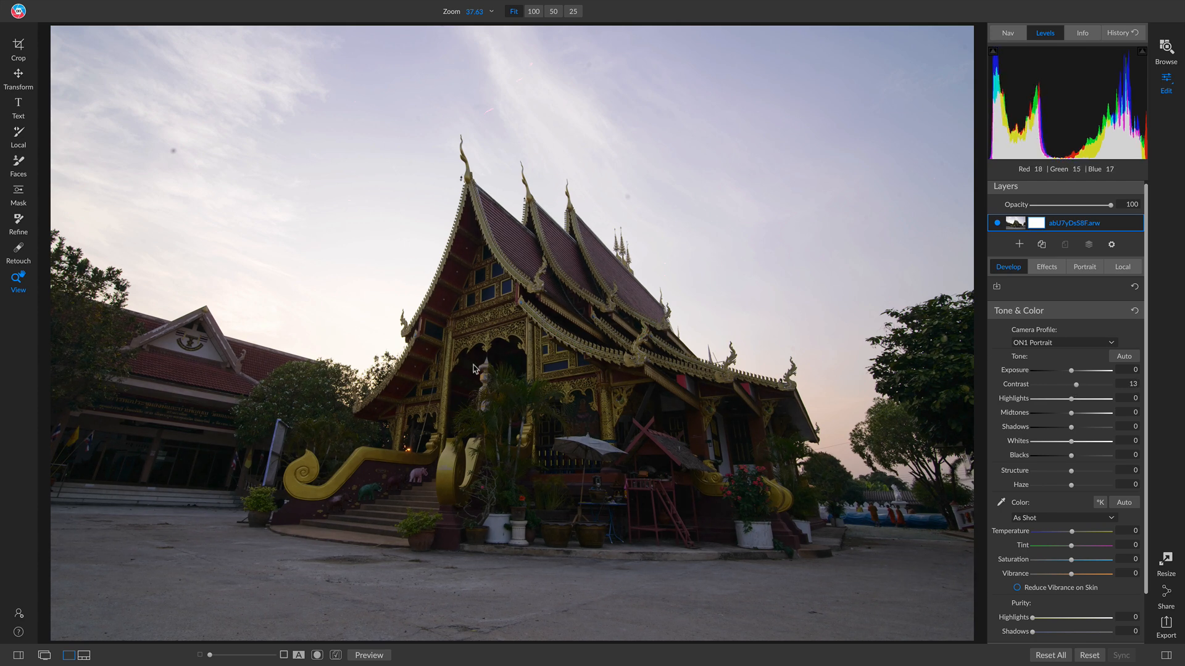
{"action": "left_click_drag", "start_coordinate": [1071, 414], "coordinate": [1074, 415]}
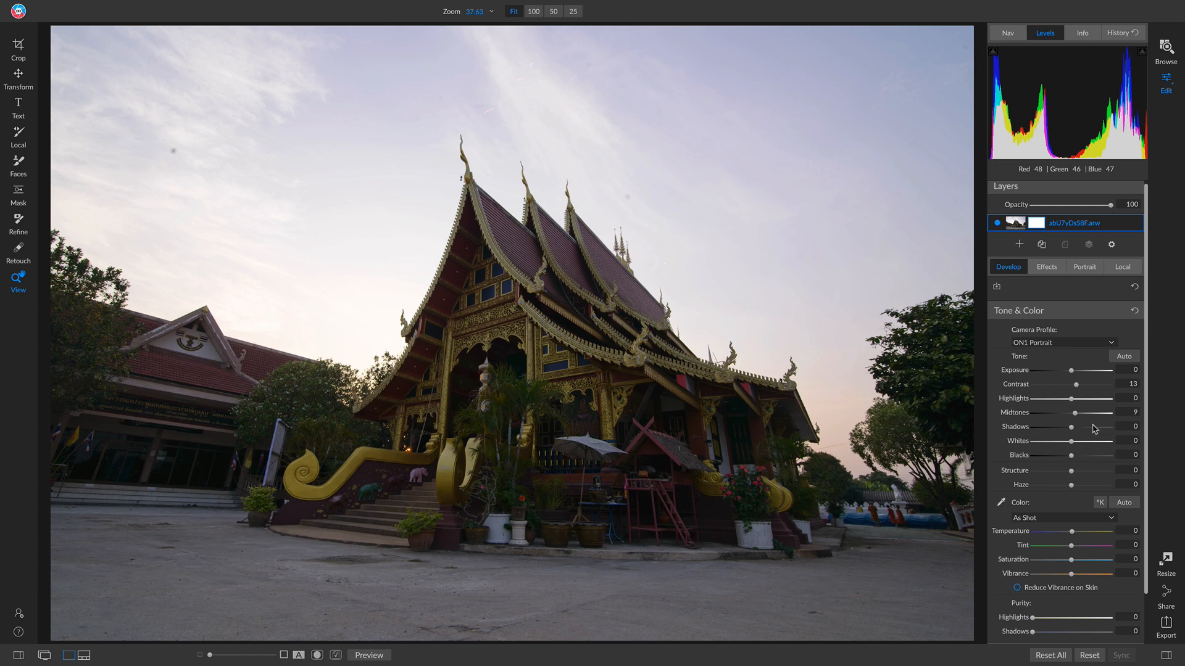
{"action": "left_click_drag", "start_coordinate": [1076, 447], "coordinate": [1092, 446]}
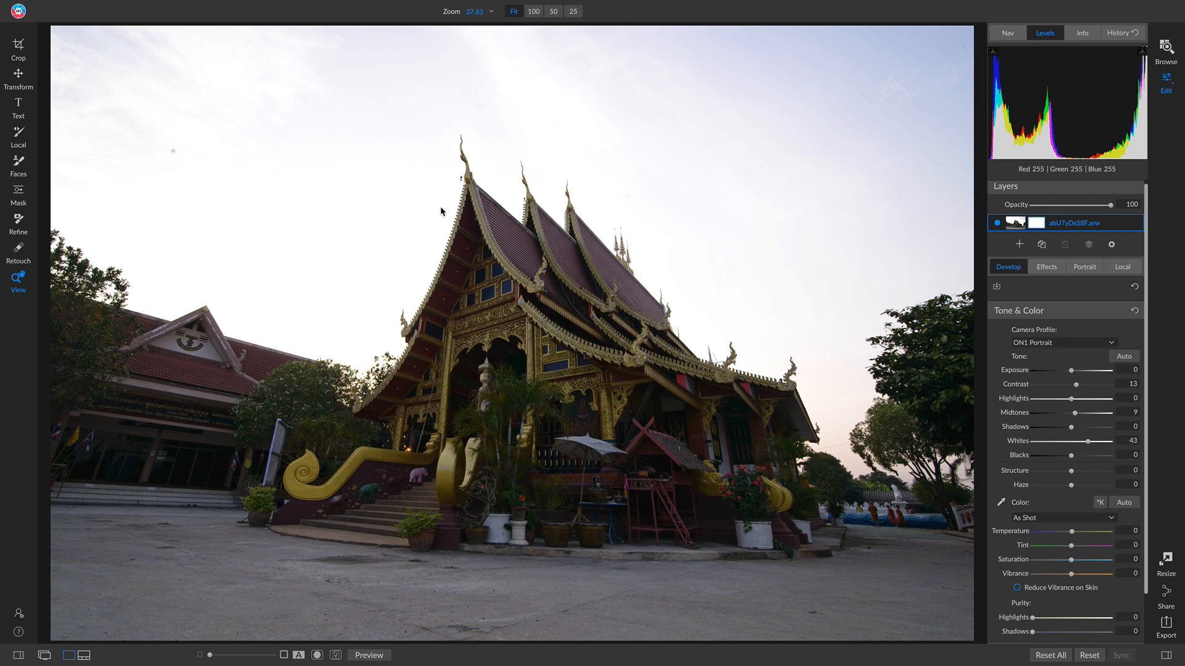
{"action": "left_click_drag", "start_coordinate": [1088, 442], "coordinate": [1081, 446]}
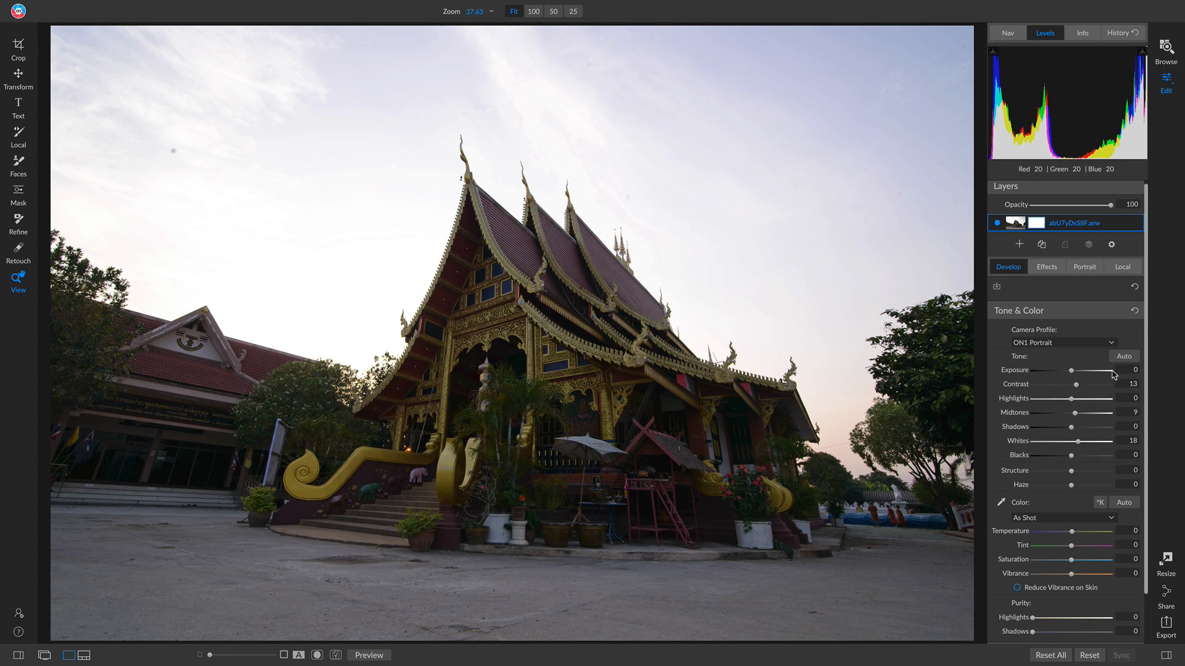
{"action": "key", "text": "backslash"}
{"action": "key", "text": "backslash"}
{"action": "key", "text": "backslash"}
{"action": "key", "text": "backslash"}
- Start adding a new layer to the temple photo and browse the ON1 Extras to the Skies folder under Backgrounds
{"action": "scroll", "coordinate": [1049, 197], "scroll_direction": "up", "scroll_amount": 1}
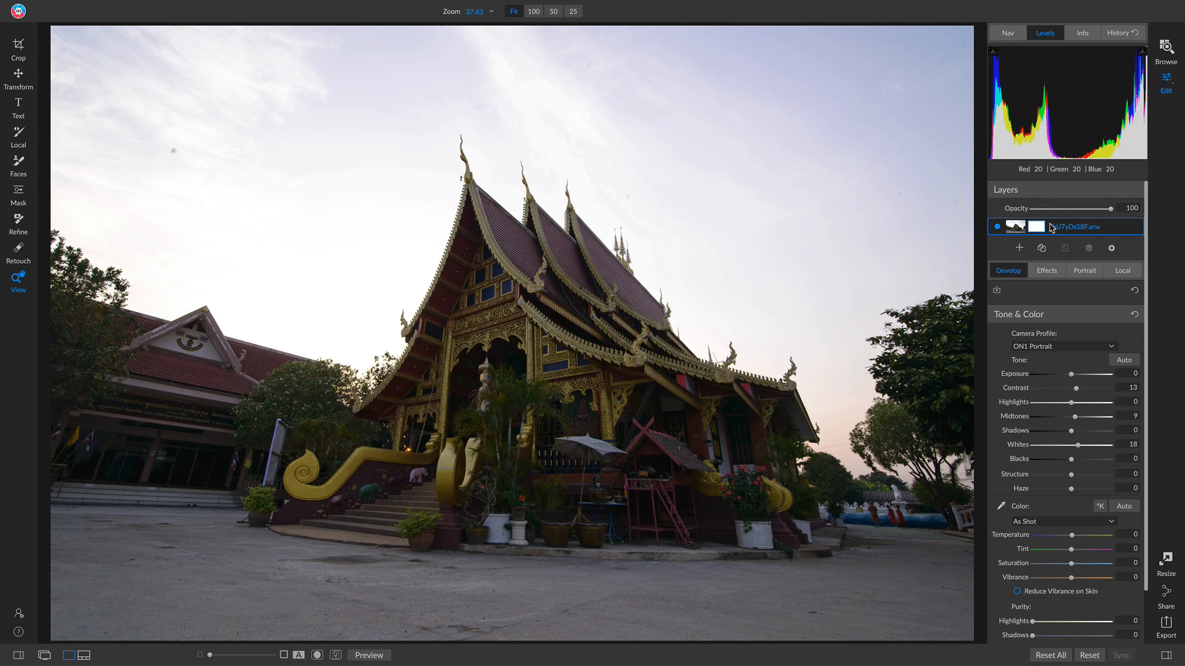
{"action": "left_click", "coordinate": [1020, 249]}
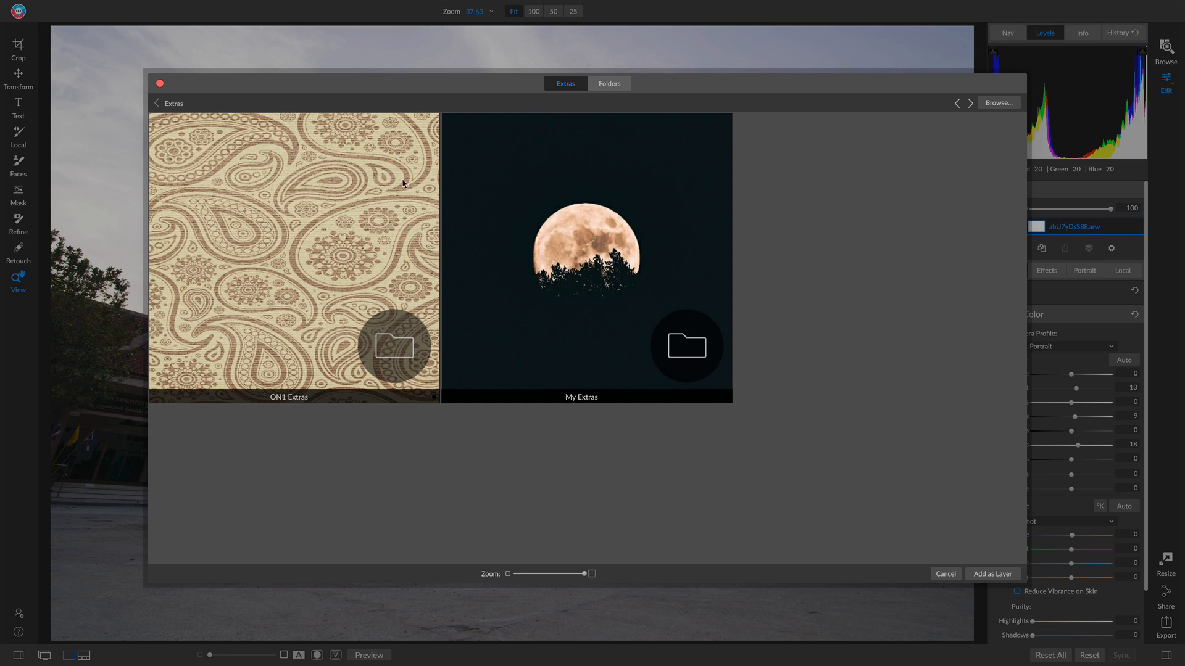
{"action": "double_click", "coordinate": [307, 222]}
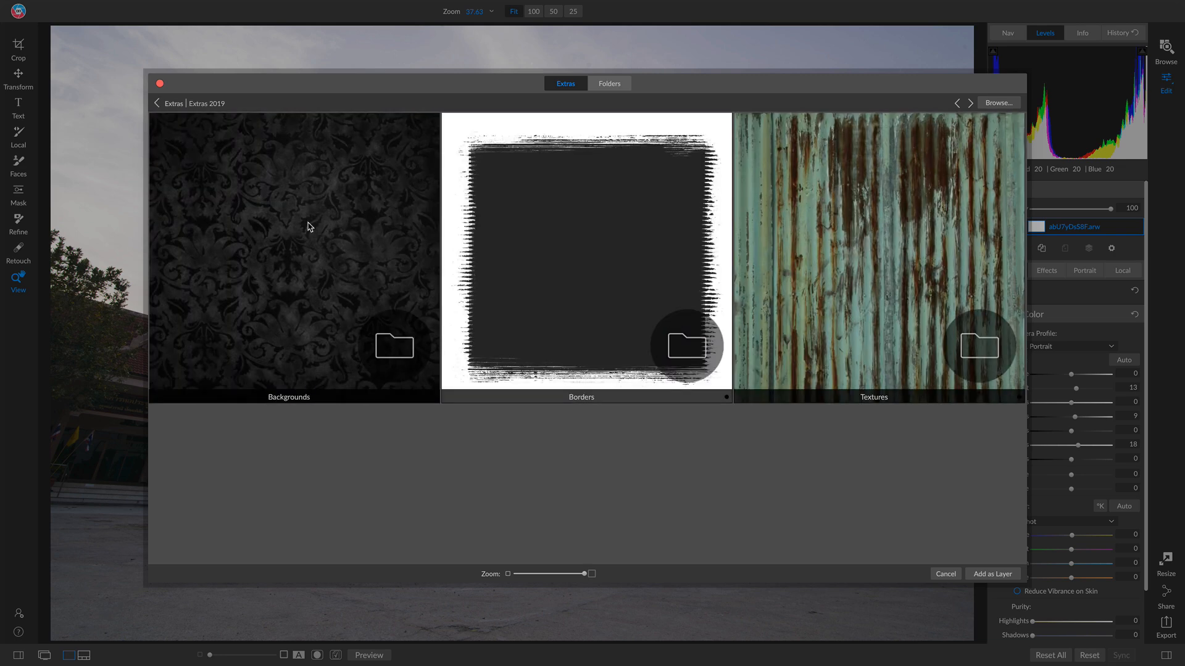
{"action": "left_click", "coordinate": [308, 226]}
{"action": "double_click", "coordinate": [309, 226]}
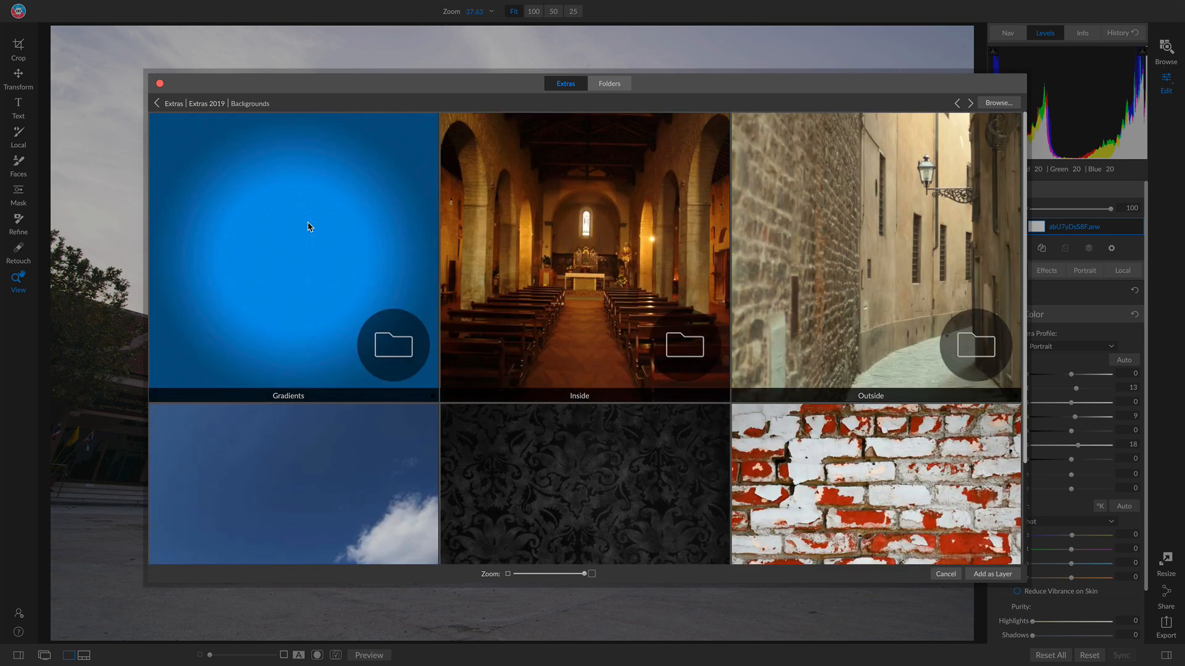
{"action": "scroll", "coordinate": [309, 225], "scroll_direction": "down", "scroll_amount": 2}
{"action": "left_click", "coordinate": [240, 374]}
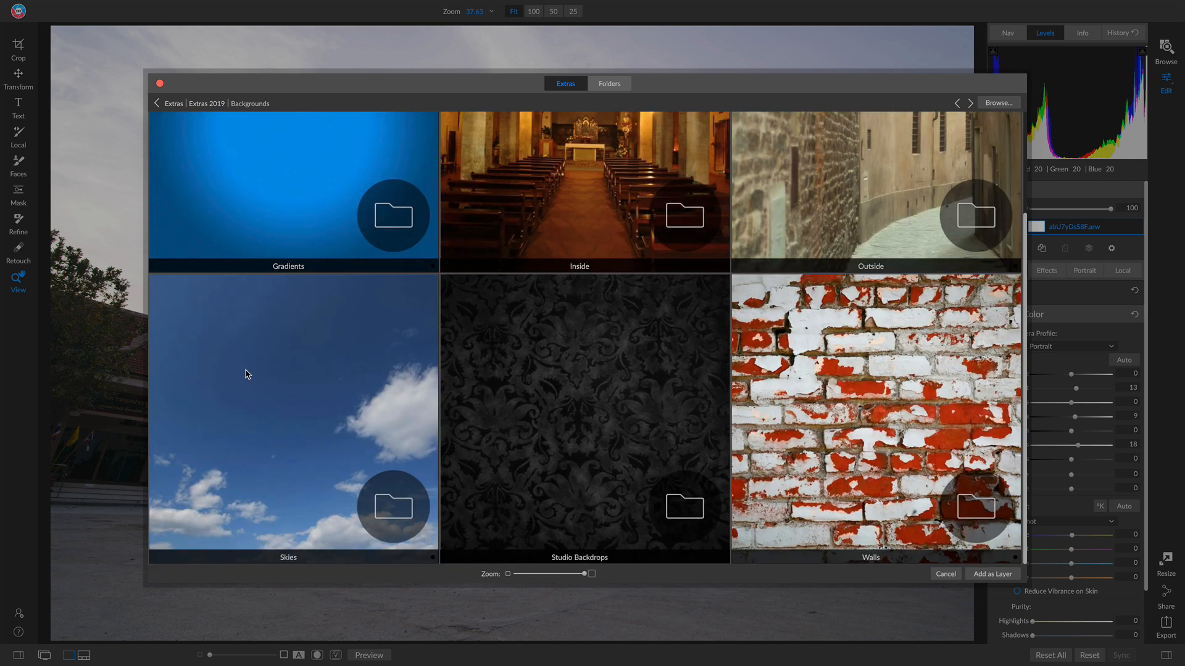
{"action": "double_click", "coordinate": [246, 374]}
- Find the pink and blue sunset sky Skies50.jpg among the sky images and add it as a layer
{"action": "scroll", "coordinate": [672, 255], "scroll_direction": "down", "scroll_amount": 6}
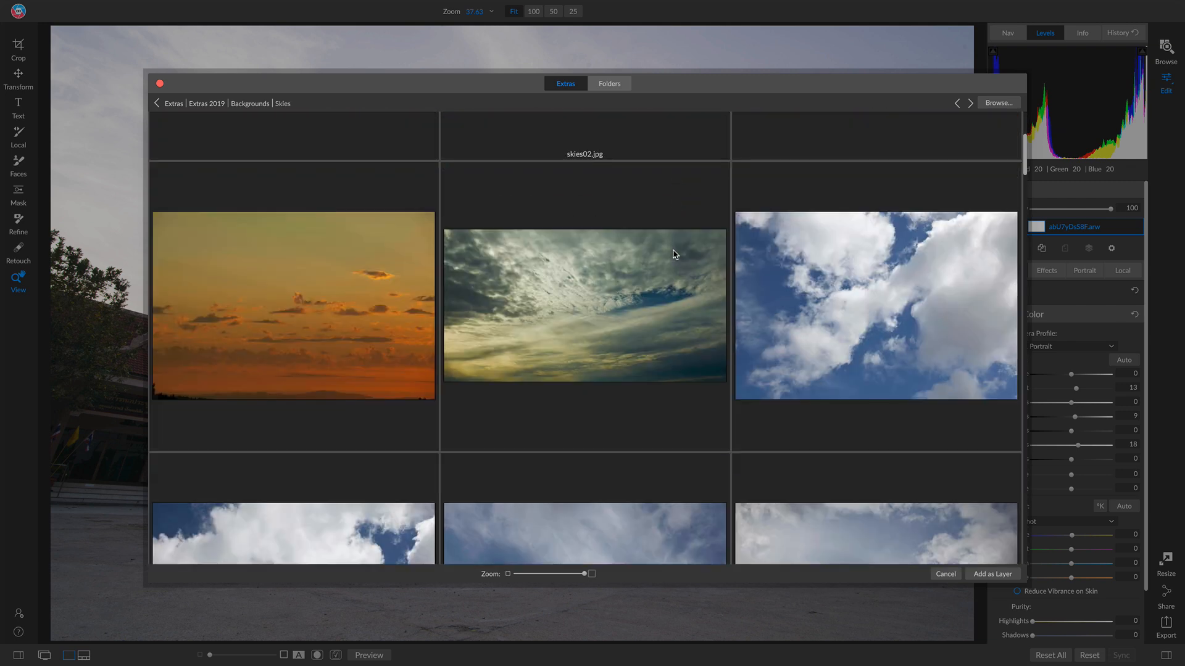
{"action": "scroll", "coordinate": [674, 254], "scroll_direction": "down", "scroll_amount": 20}
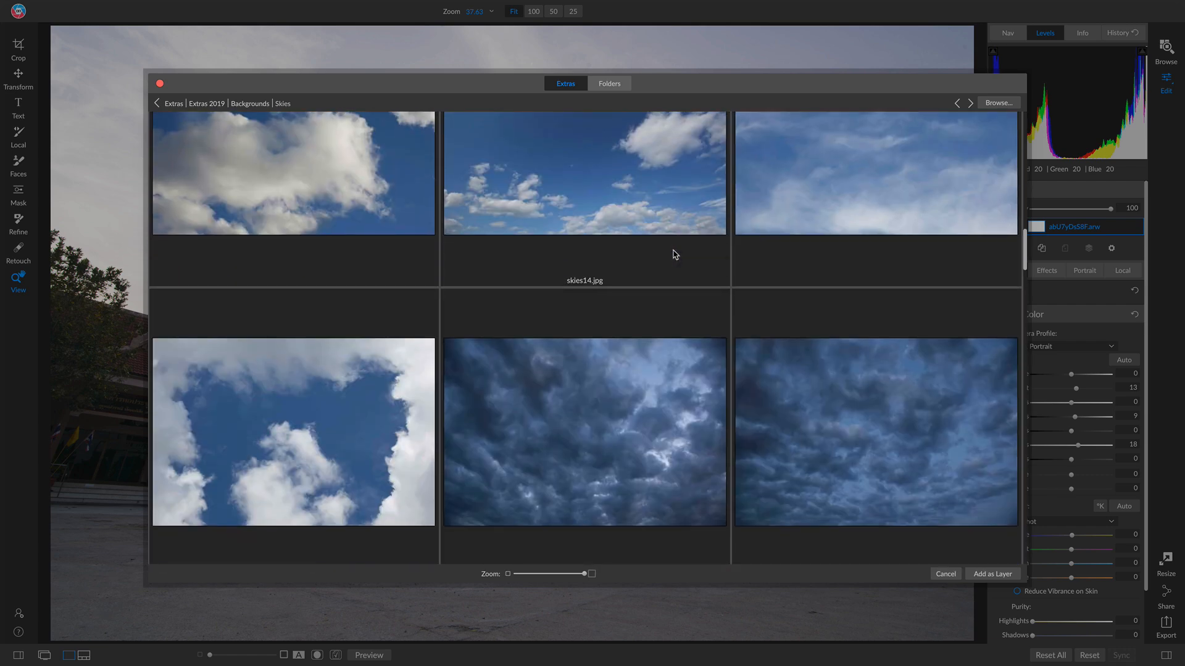
{"action": "scroll", "coordinate": [674, 256], "scroll_direction": "down", "scroll_amount": 10}
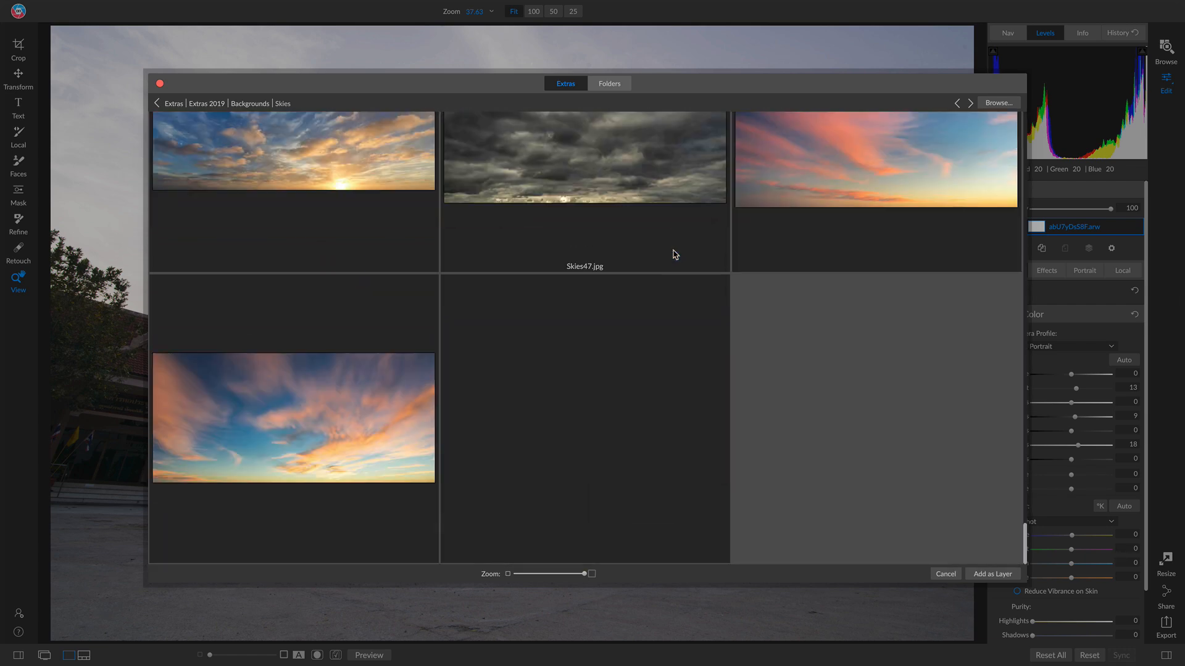
{"action": "double_click", "coordinate": [620, 438]}
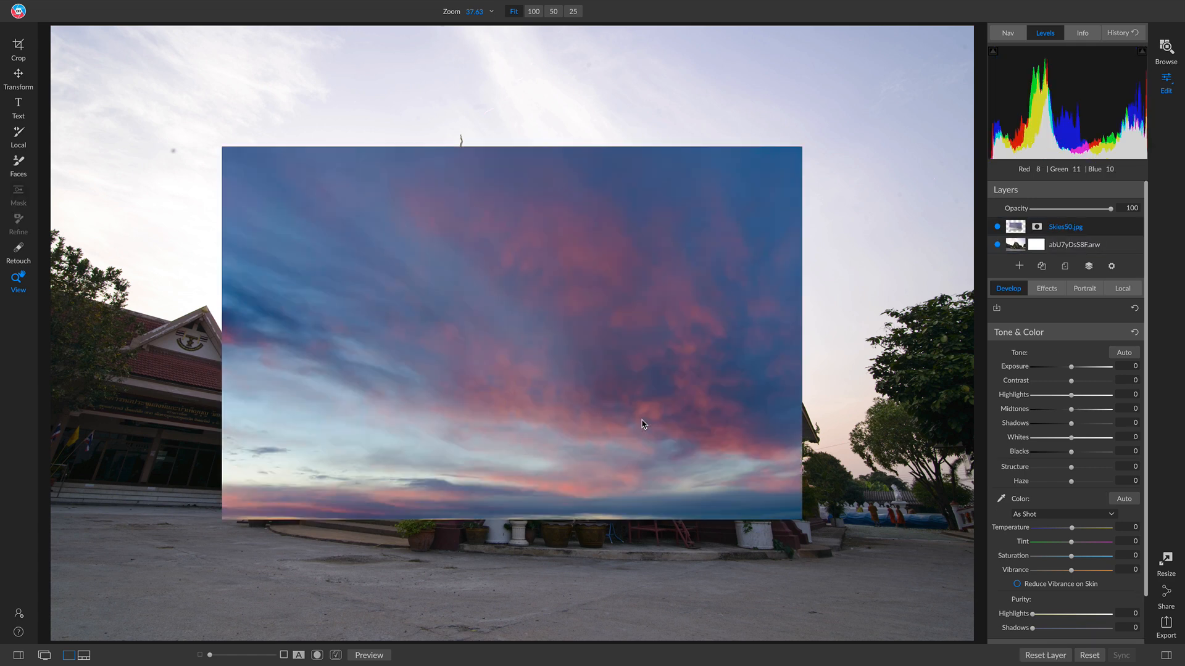
- Transform the sky layer to about 8544 by 4246 px, covering the photo's full width from its upper edge down to the temple's base
{"action": "key", "text": "v"}
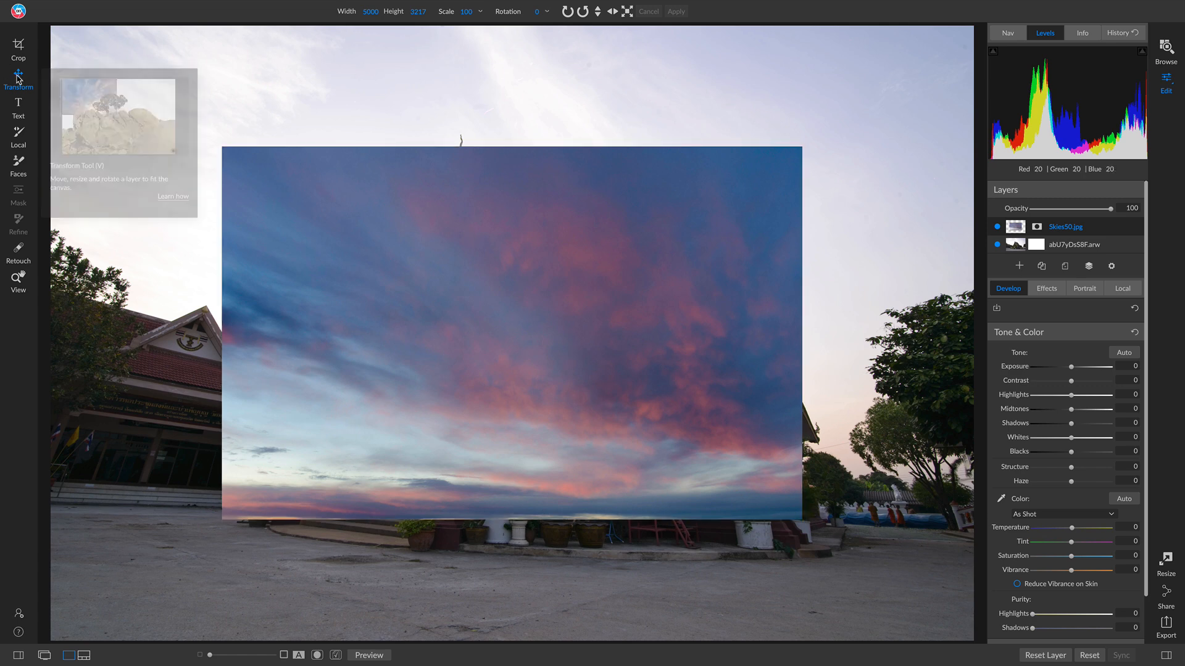
{"action": "left_click_drag", "start_coordinate": [455, 370], "coordinate": [578, 330]}
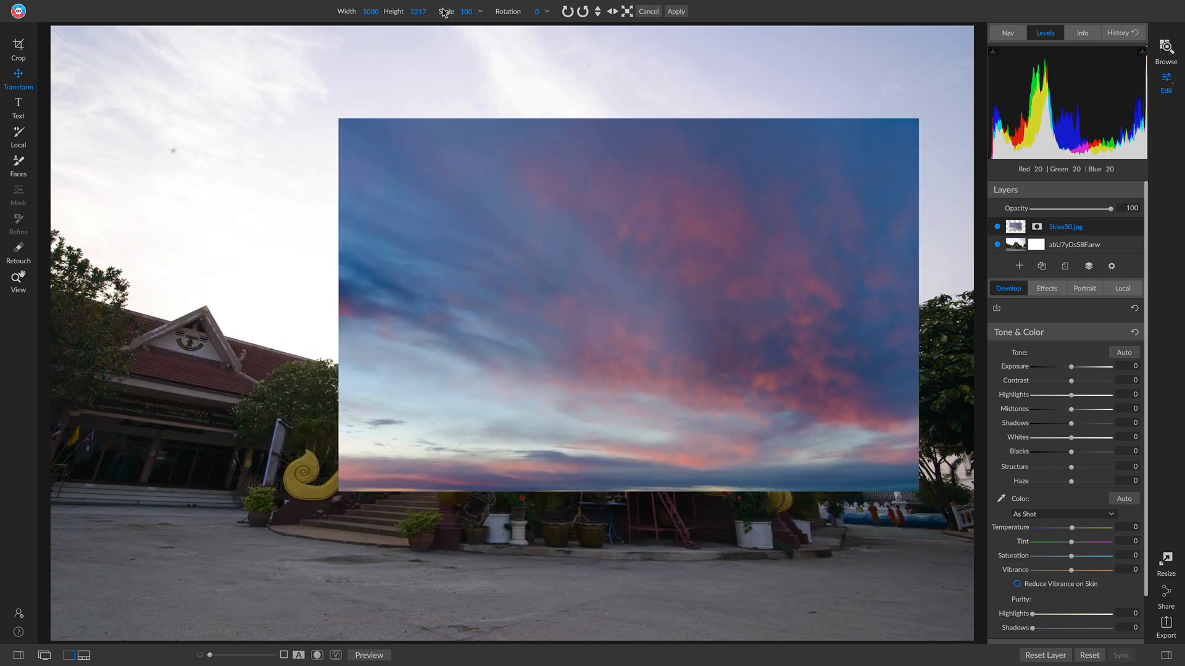
{"action": "left_click_drag", "start_coordinate": [458, 10], "coordinate": [436, 11]}
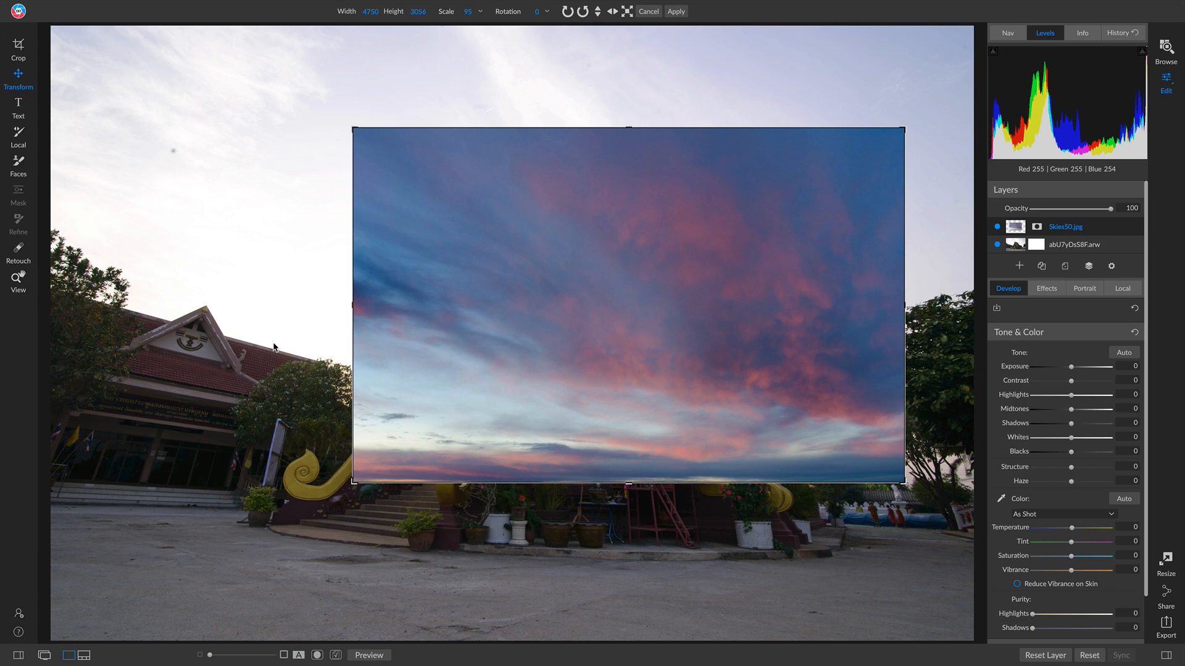
{"action": "left_click_drag", "start_coordinate": [685, 380], "coordinate": [464, 263]}
{"action": "left_click_drag", "start_coordinate": [643, 347], "coordinate": [709, 361]}
{"action": "left_click_drag", "start_coordinate": [839, 402], "coordinate": [1024, 483]}
{"action": "left_click_drag", "start_coordinate": [815, 370], "coordinate": [743, 331]}
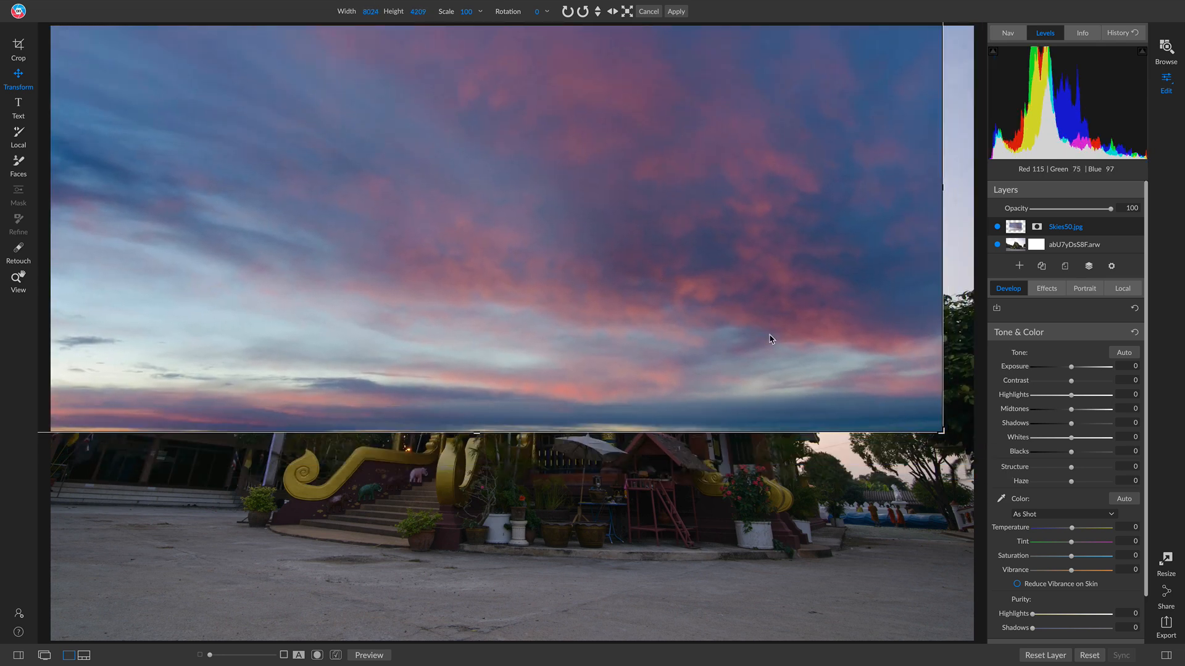
{"action": "left_click_drag", "start_coordinate": [939, 439], "coordinate": [973, 438]}
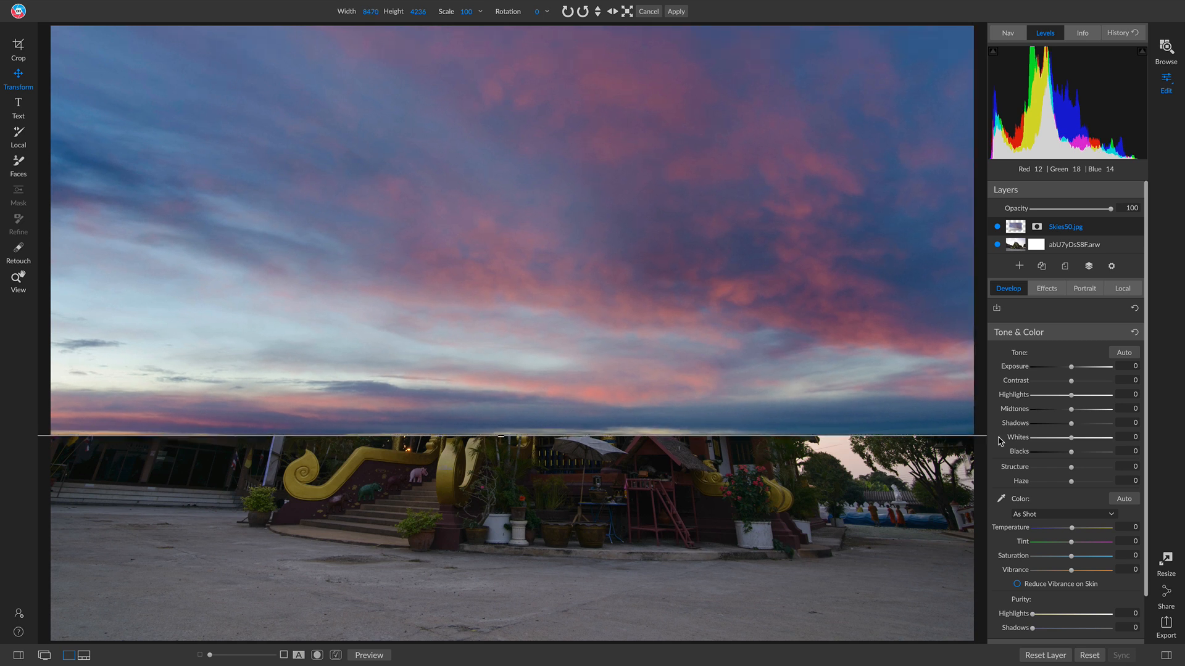
{"action": "left_click_drag", "start_coordinate": [760, 243], "coordinate": [780, 286]}
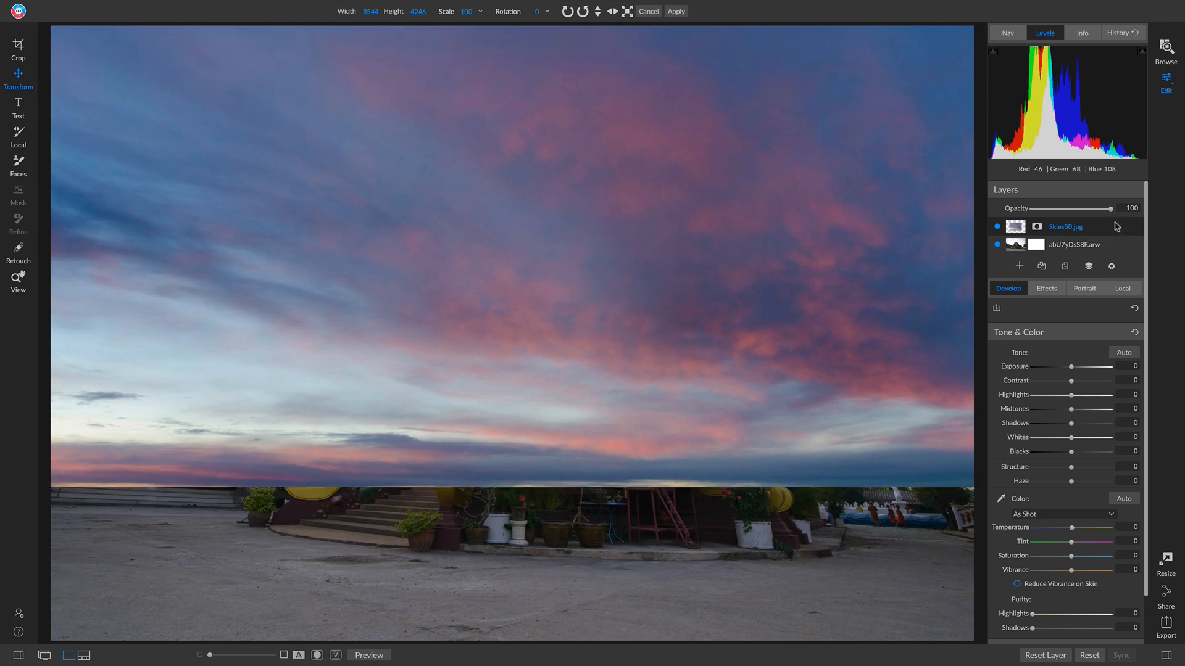
- Lower the sky layer's opacity to 51 to fine-tune its position over the temple, and restore the opacity to 100
{"action": "left_click_drag", "start_coordinate": [1110, 211], "coordinate": [1071, 209]}
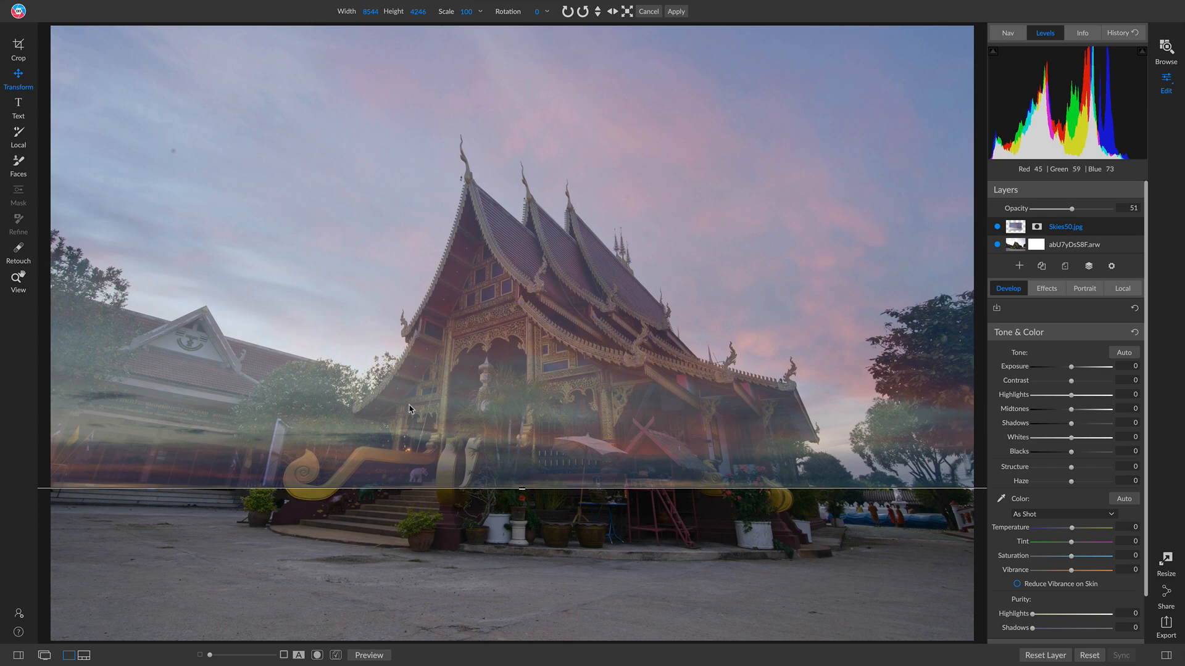
{"action": "left_click_drag", "start_coordinate": [278, 353], "coordinate": [312, 357]}
{"action": "left_click_drag", "start_coordinate": [156, 432], "coordinate": [135, 441]}
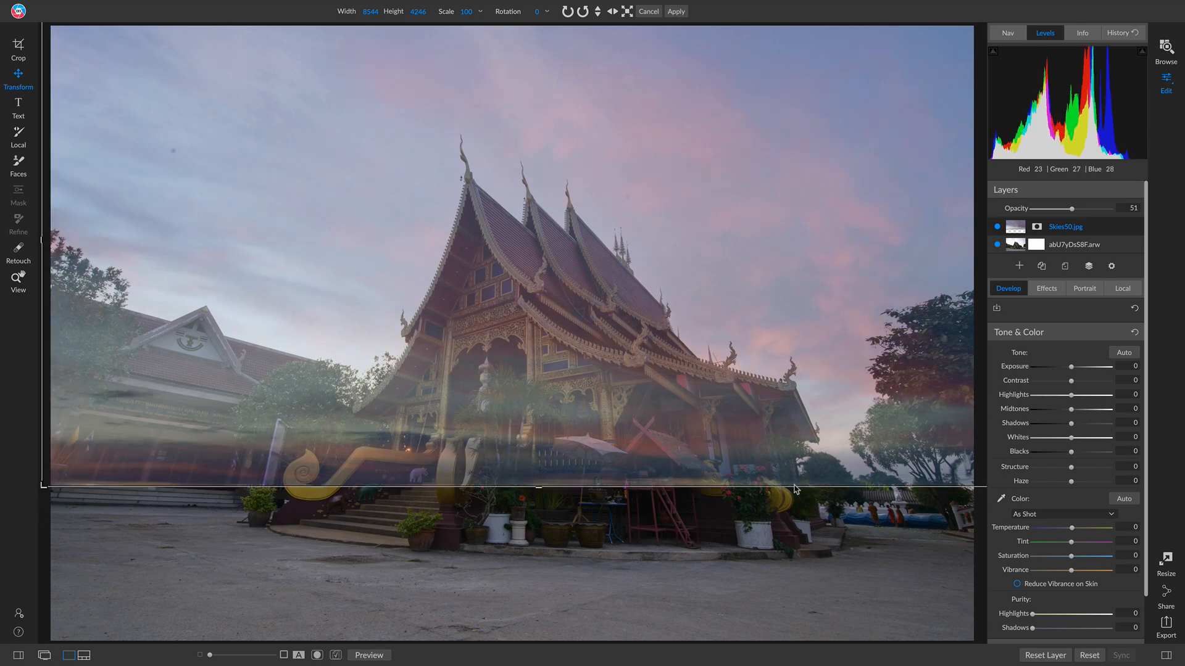
{"action": "left_click_drag", "start_coordinate": [1075, 214], "coordinate": [1160, 214]}
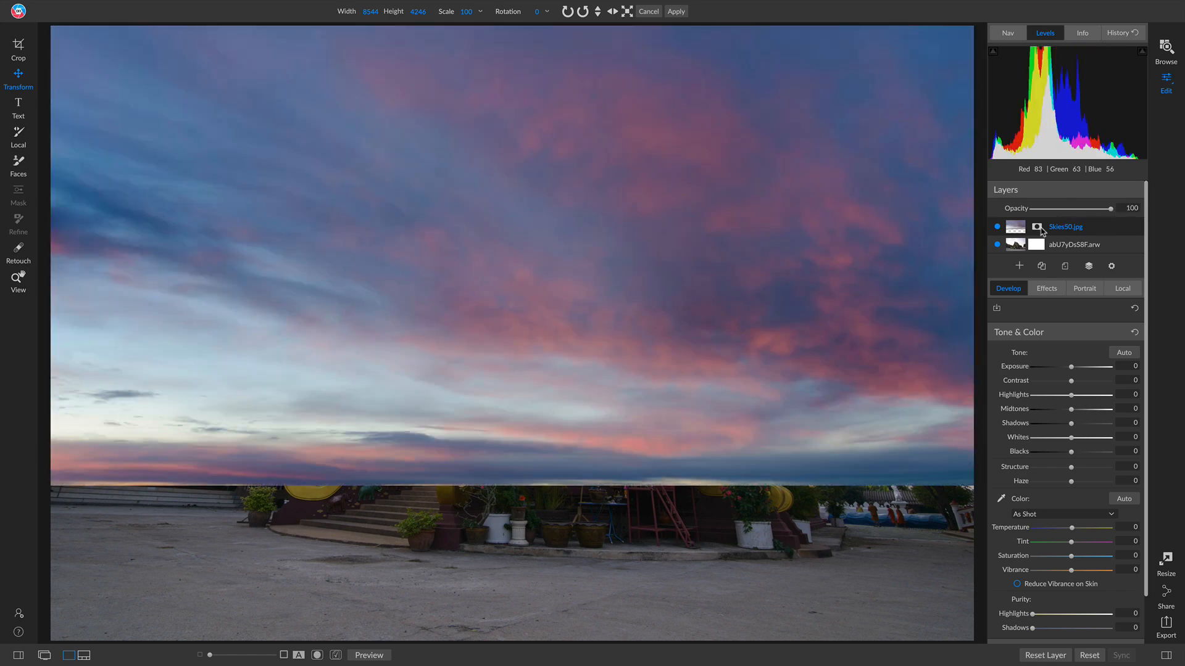
- Move the sky layer beneath the temple photo layer and rename the temple photo layer as Base Layer
{"action": "left_click_drag", "start_coordinate": [1074, 228], "coordinate": [1076, 252]}
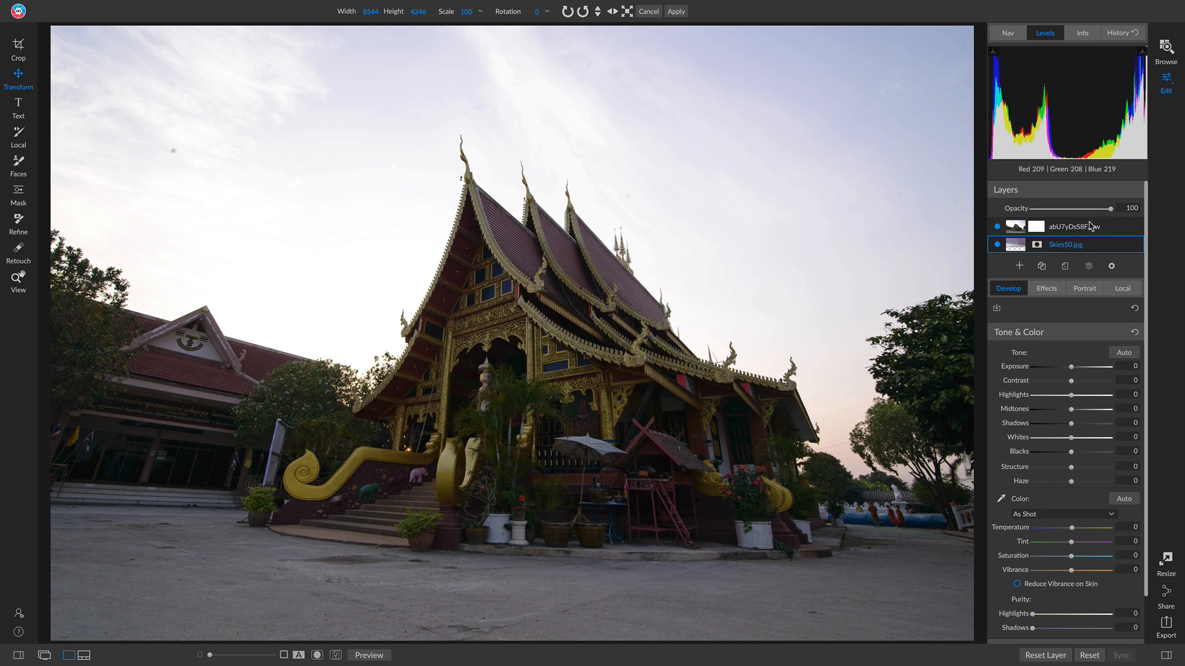
{"action": "left_click", "coordinate": [1081, 231]}
{"action": "double_click", "coordinate": [1081, 230]}
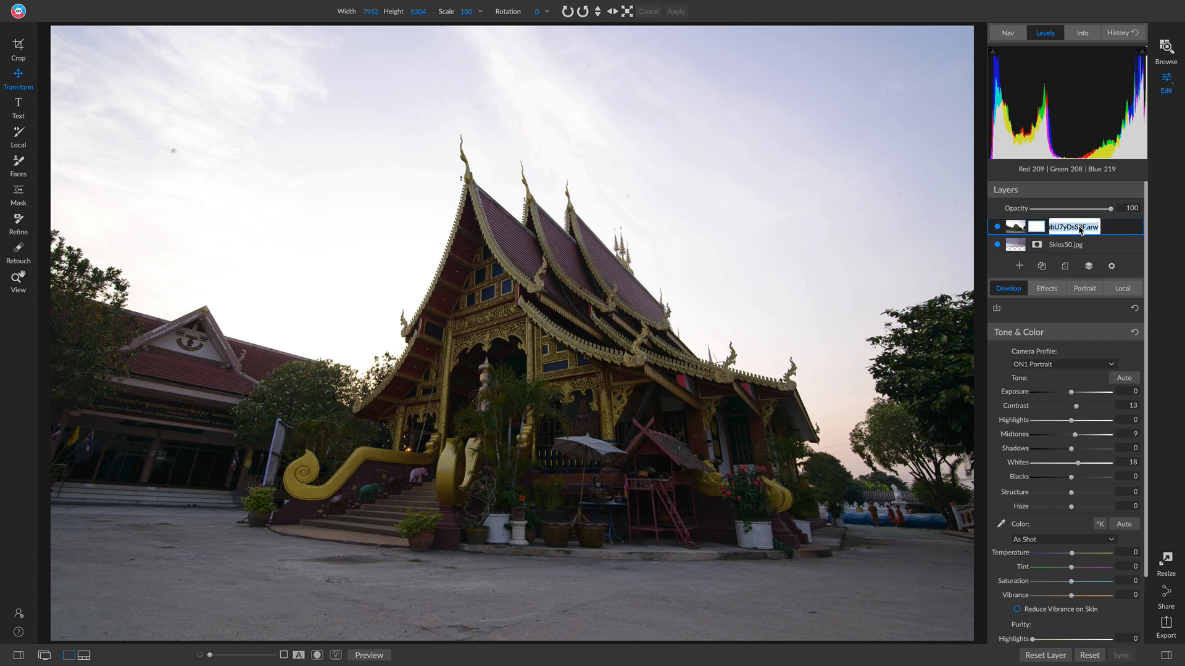
{"action": "type", "text": "Base Layer"}
{"action": "key", "text": "Return"}
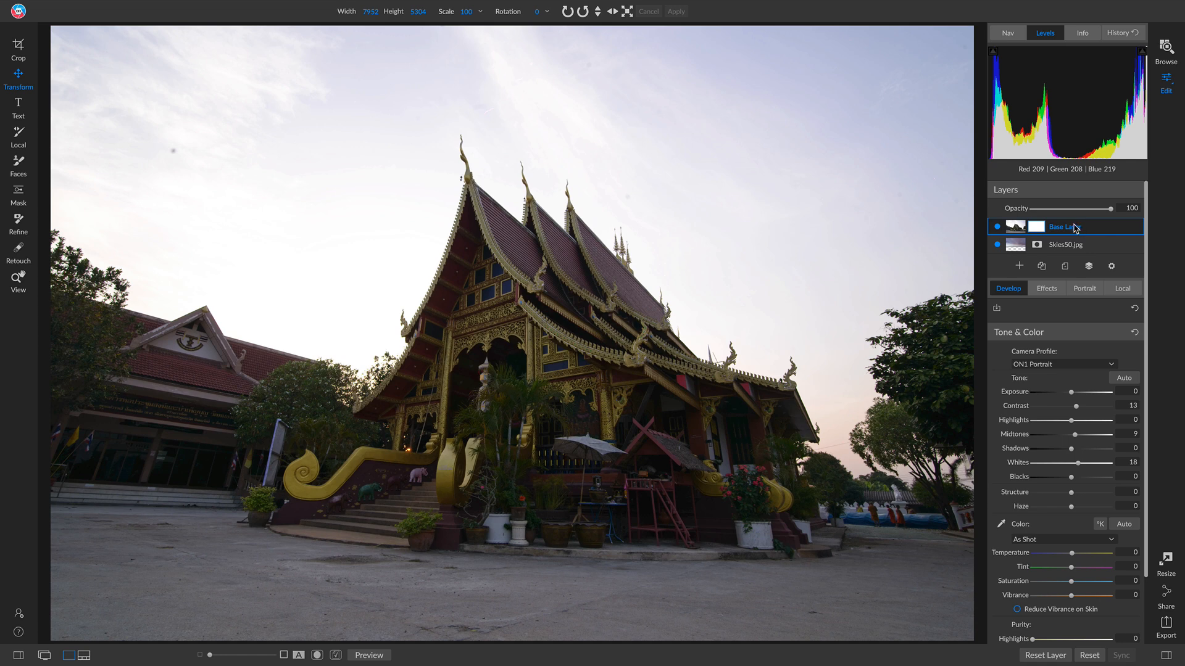
- Enable a Color Range mask on the Base Layer, sample the pale sky beside the temple roof, and invert the mask
{"action": "left_click", "coordinate": [1033, 229]}
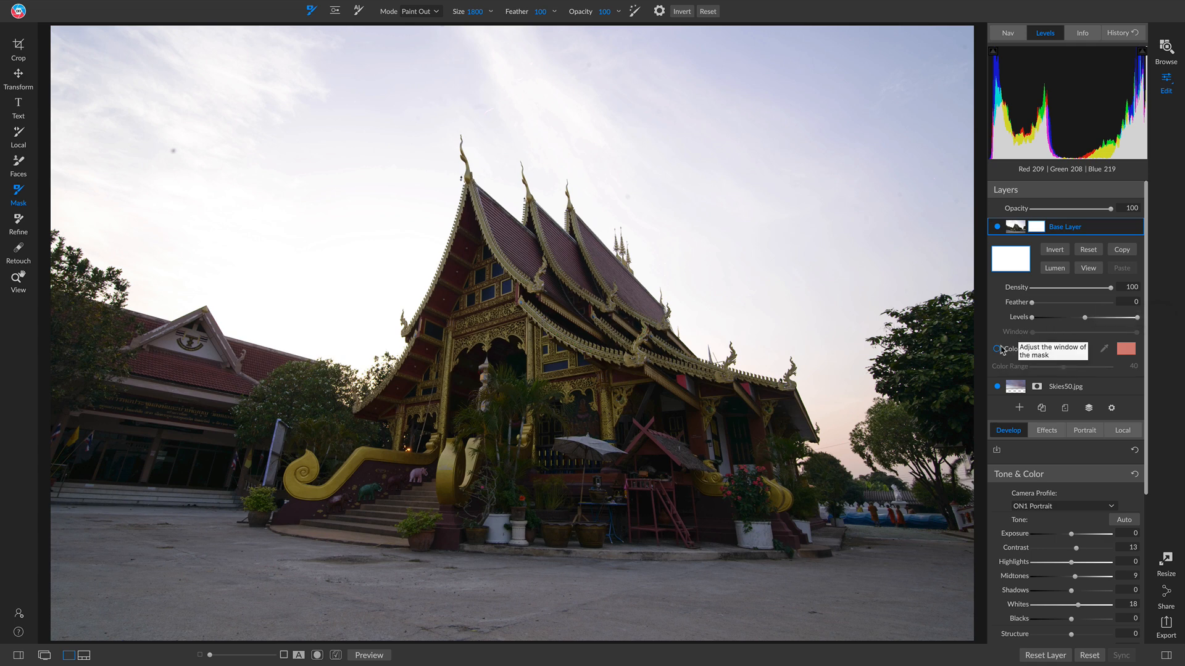
{"action": "left_click", "coordinate": [997, 350]}
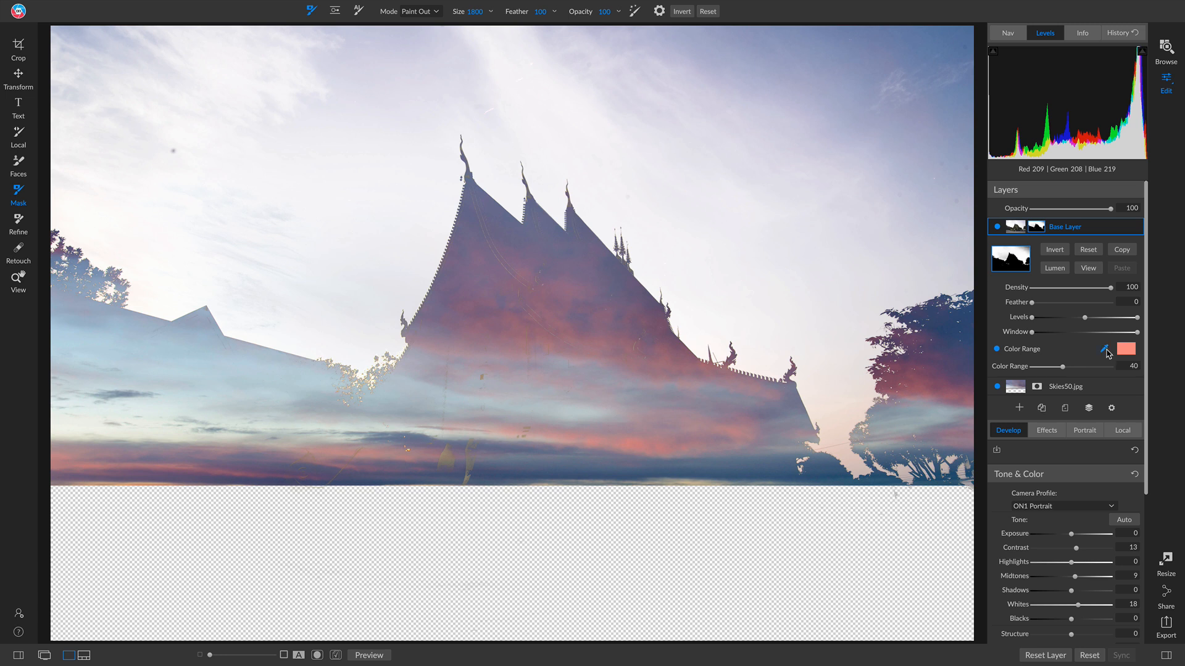
{"action": "left_click", "coordinate": [724, 196]}
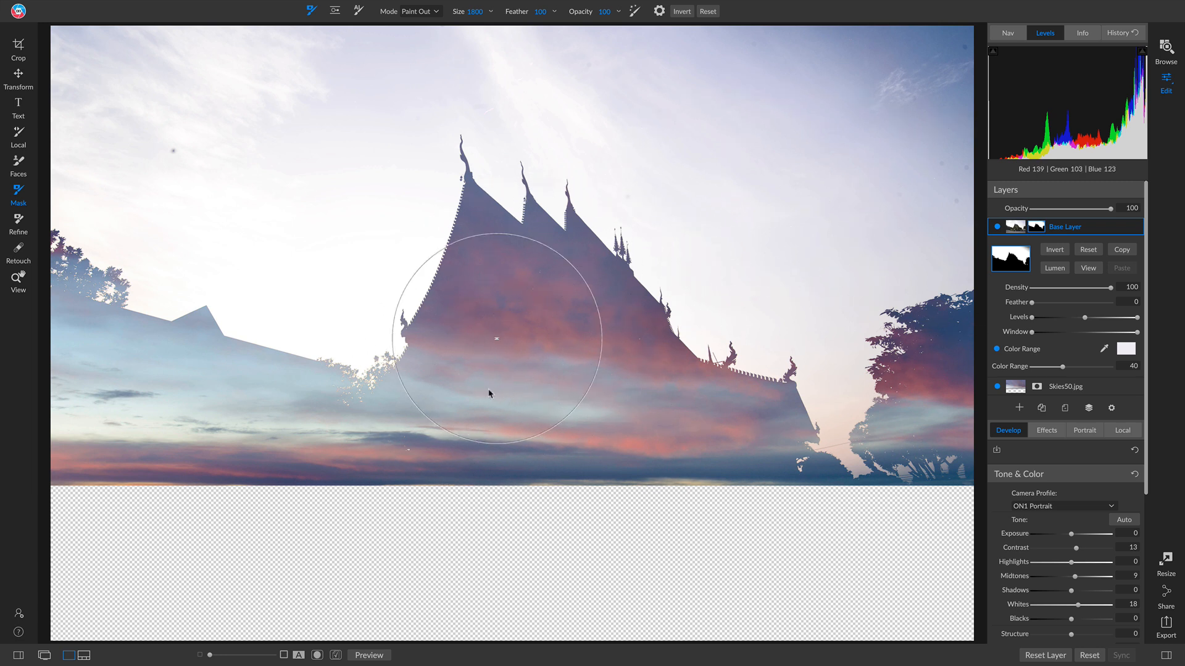
{"action": "left_click", "coordinate": [1060, 252]}
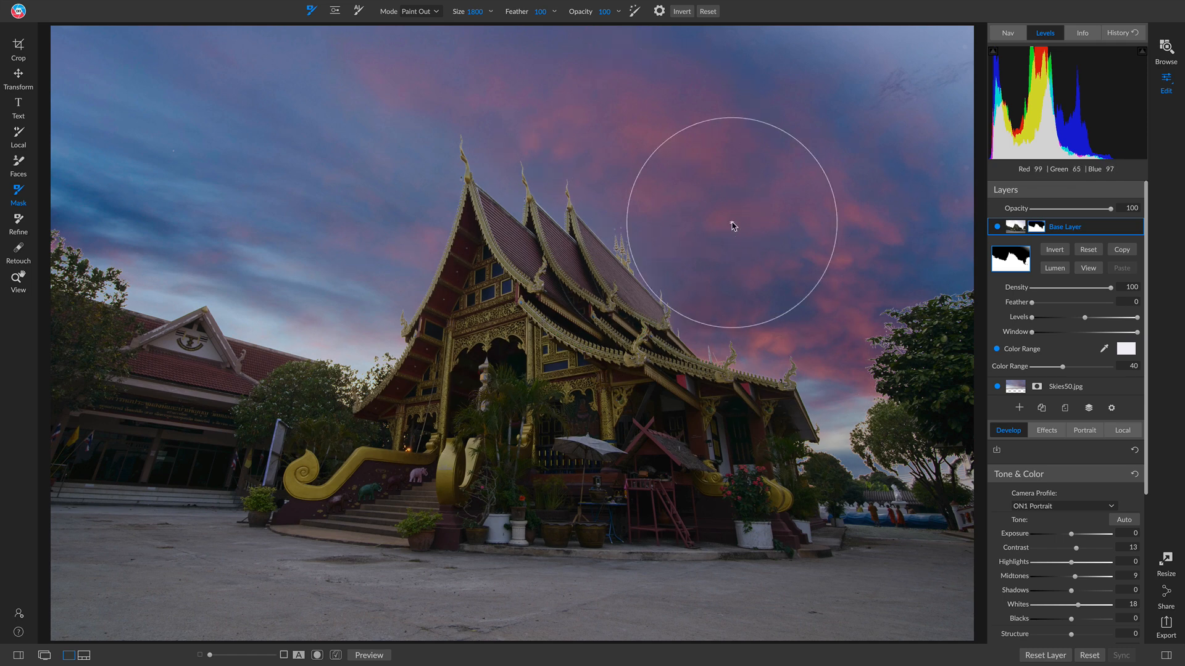
- Raise the exposure of the Skies50.jpg layer to 1.3
{"action": "scroll", "coordinate": [1072, 512], "scroll_direction": "down", "scroll_amount": 4}
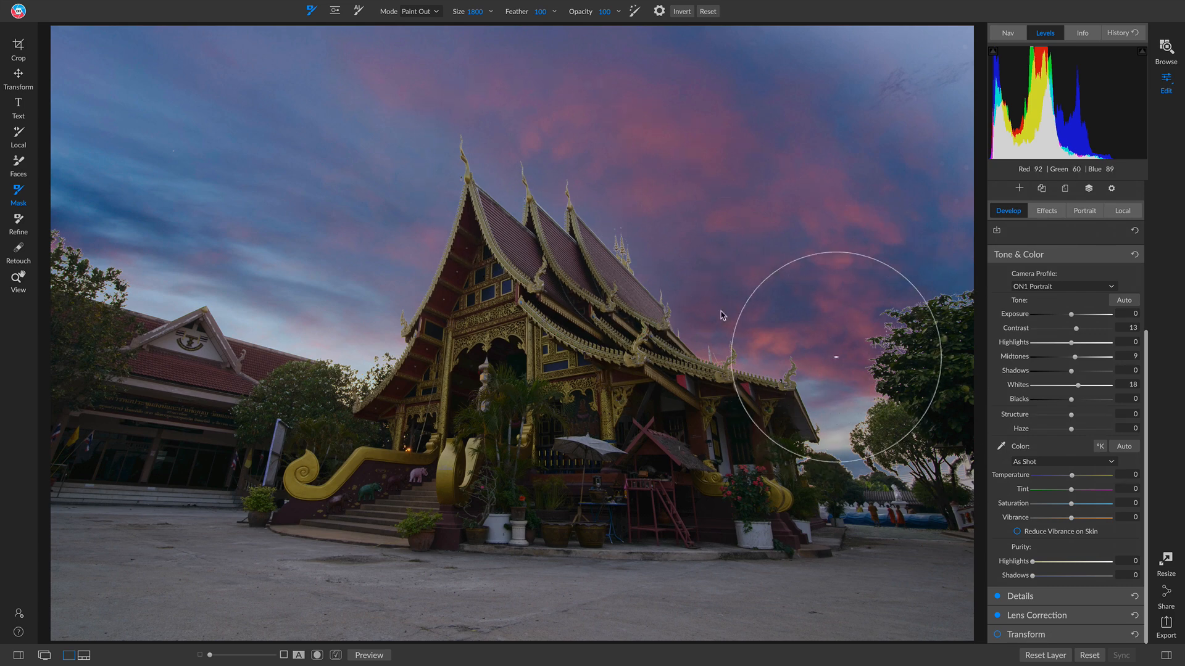
{"action": "scroll", "coordinate": [1057, 226], "scroll_direction": "up", "scroll_amount": 4}
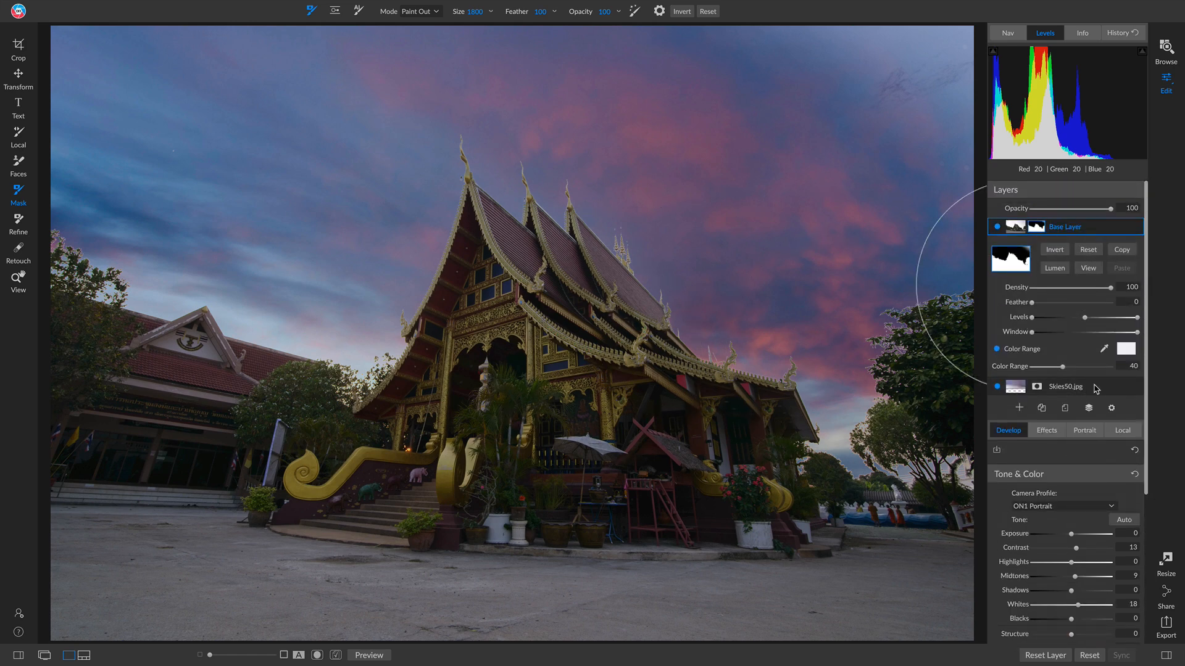
{"action": "left_click", "coordinate": [1096, 389]}
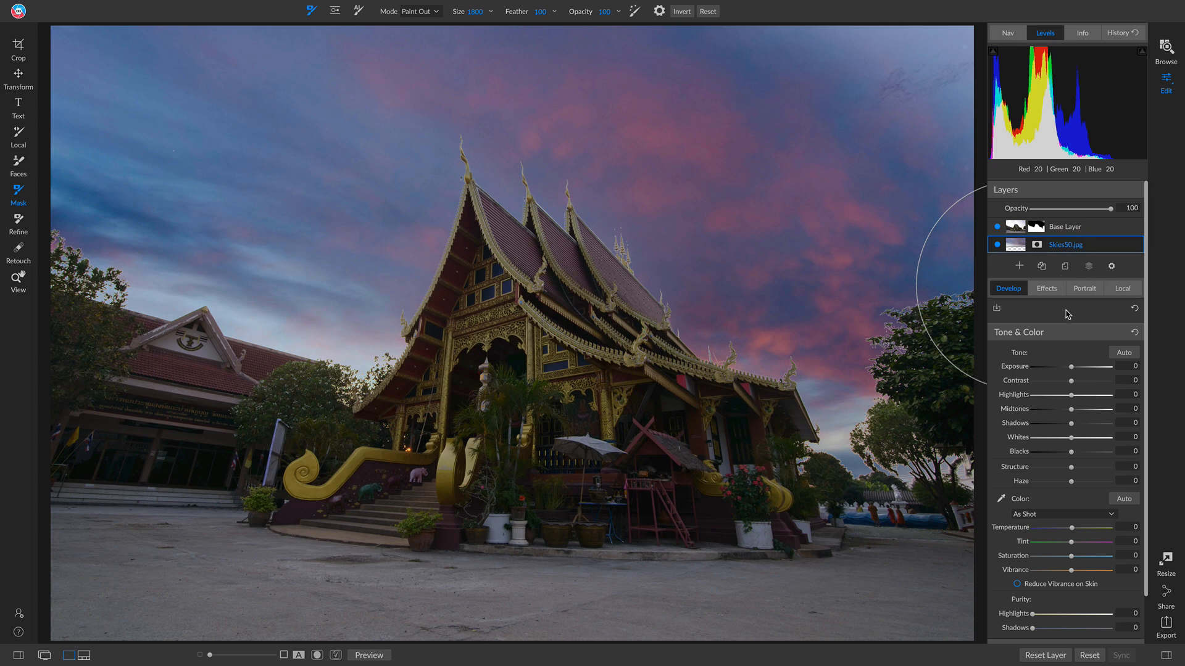
{"action": "left_click_drag", "start_coordinate": [1075, 369], "coordinate": [1081, 371]}
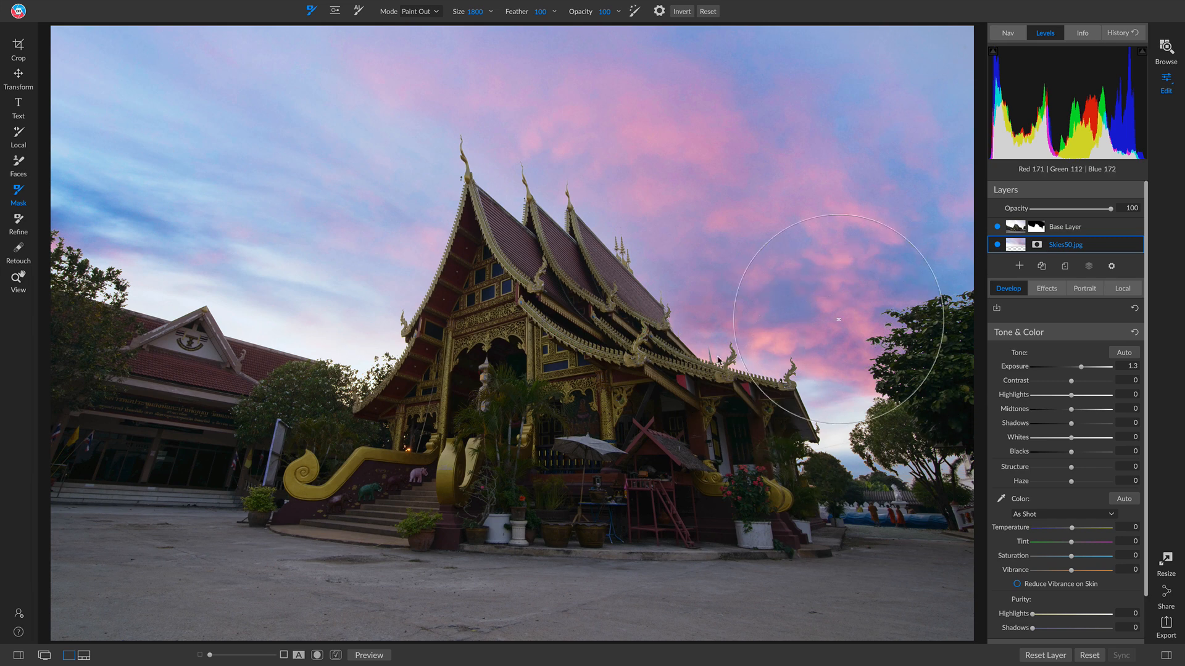
- Set the Base Layer's exposure to -0.9 and midtones to 20
{"action": "left_click", "coordinate": [1101, 225]}
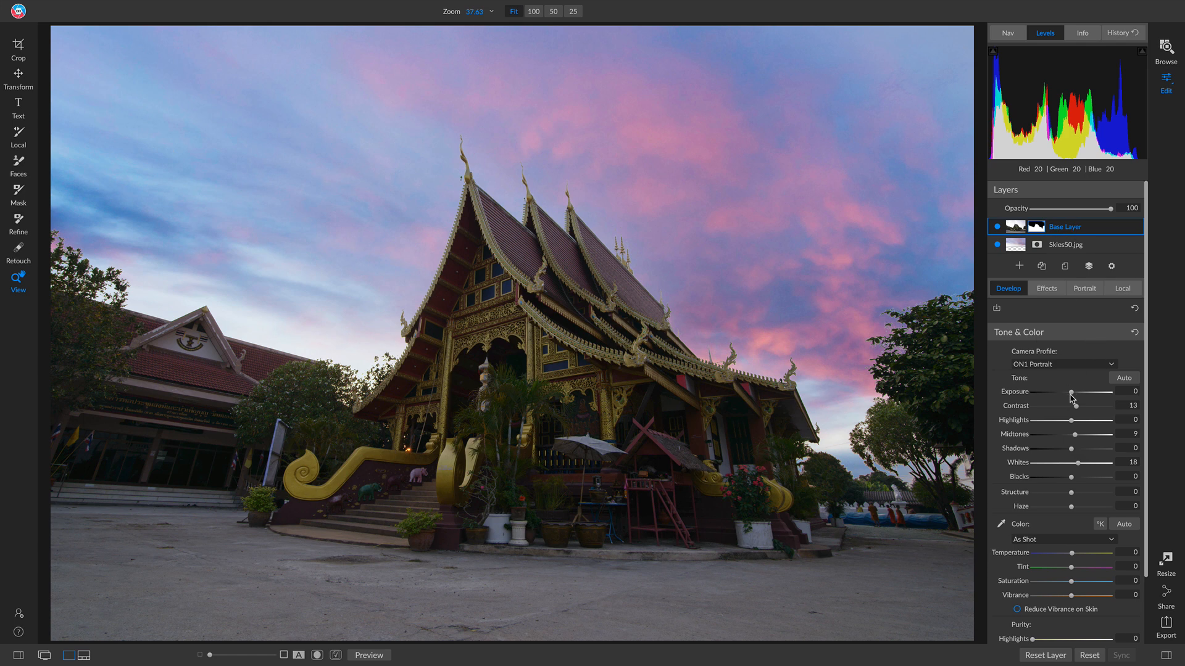
{"action": "left_click_drag", "start_coordinate": [1071, 397], "coordinate": [1061, 399]}
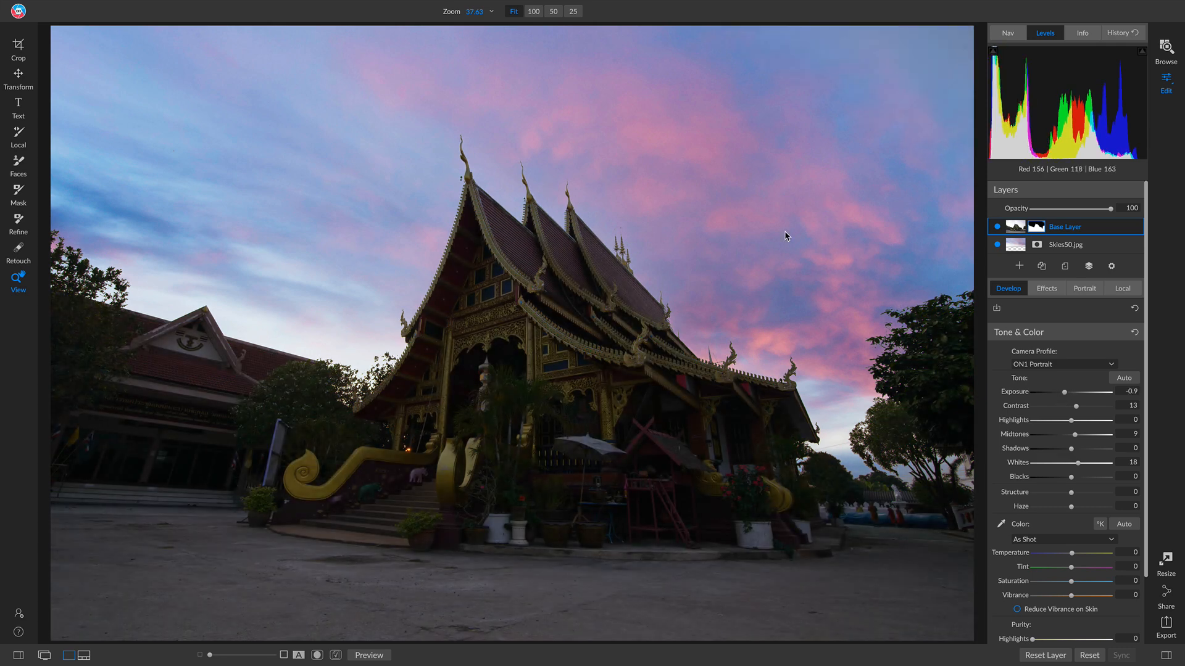
{"action": "left_click_drag", "start_coordinate": [1075, 436], "coordinate": [1080, 435]}
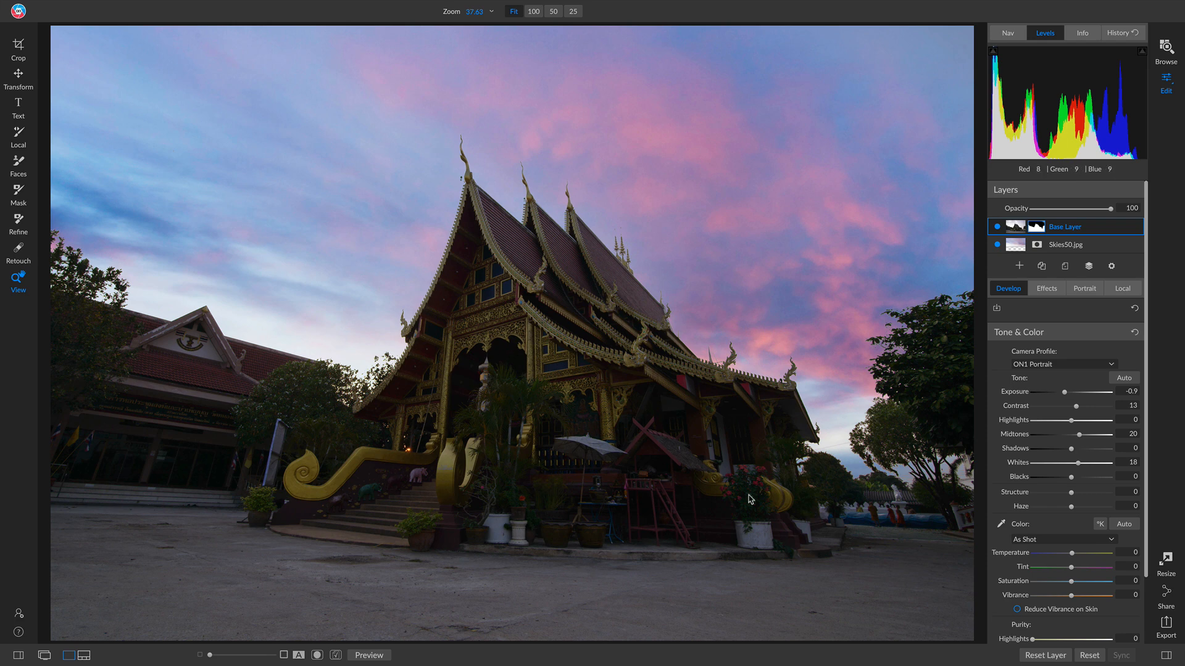
- Fine-tune the sky layer's exposure, and set the Base Layer's exposure to -0.5
{"action": "left_click", "coordinate": [1075, 247]}
{"action": "left_click_drag", "start_coordinate": [1079, 373], "coordinate": [1081, 374]}
{"action": "left_click_drag", "start_coordinate": [1065, 393], "coordinate": [1068, 393]}
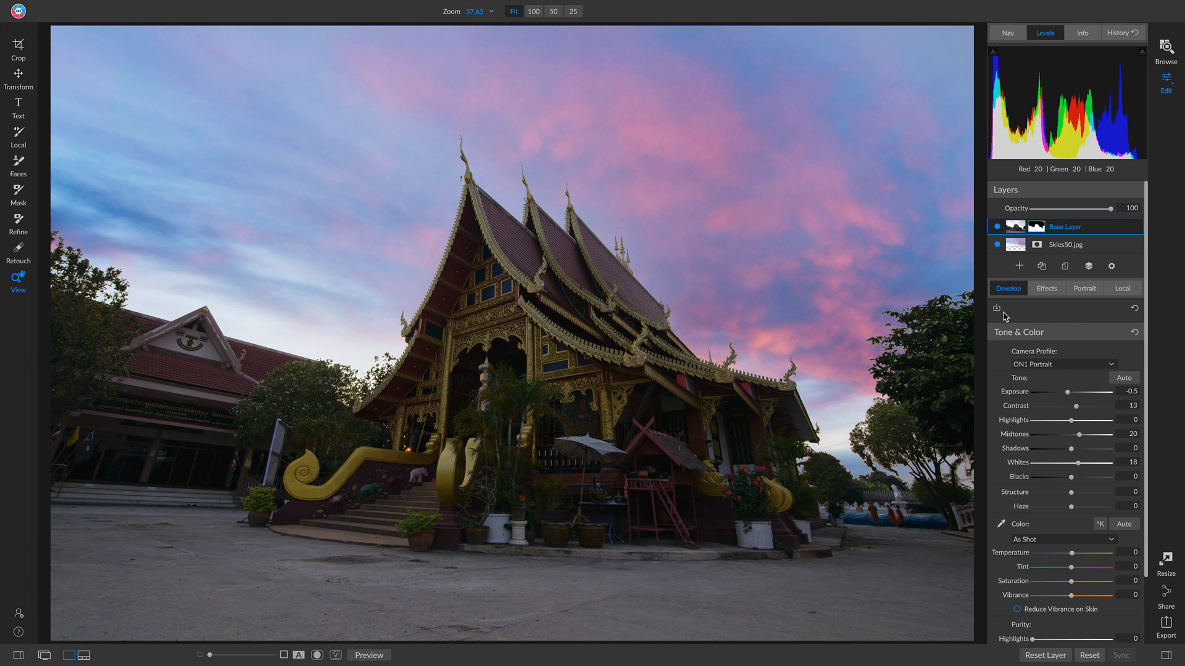
- Raise the Color Range of the Base Layer's mask to 49, using the mask view to check the tree and roof edges
{"action": "left_click", "coordinate": [892, 327]}
{"action": "left_click_drag", "start_coordinate": [894, 357], "coordinate": [695, 383]}
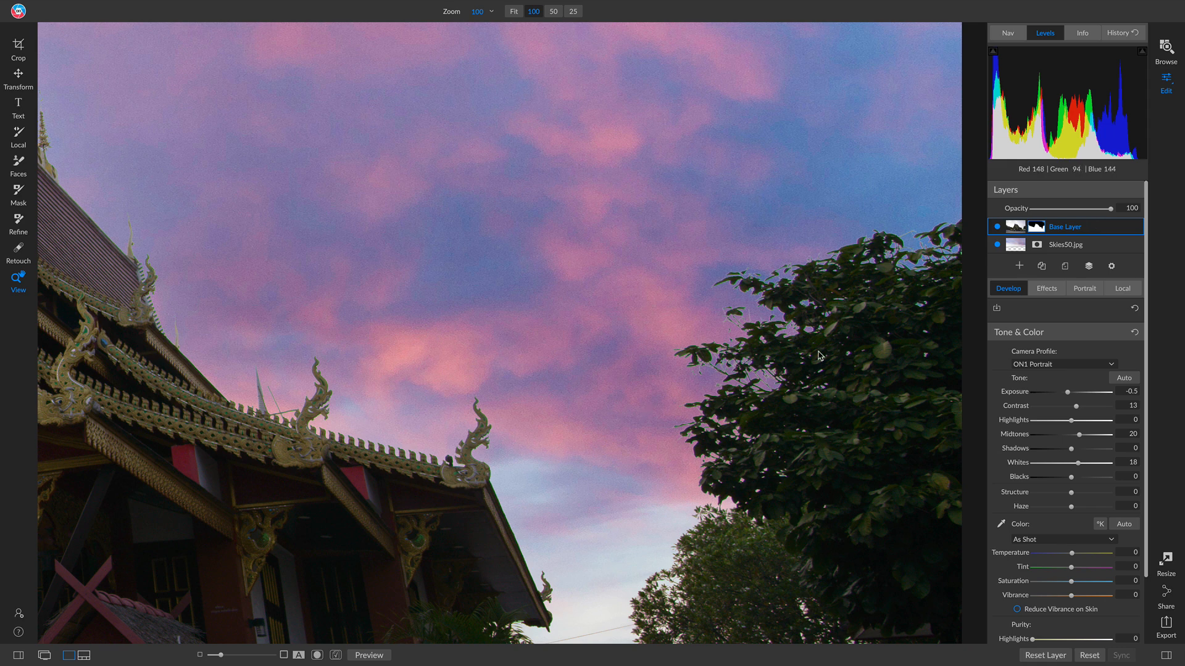
{"action": "left_click", "coordinate": [1036, 227]}
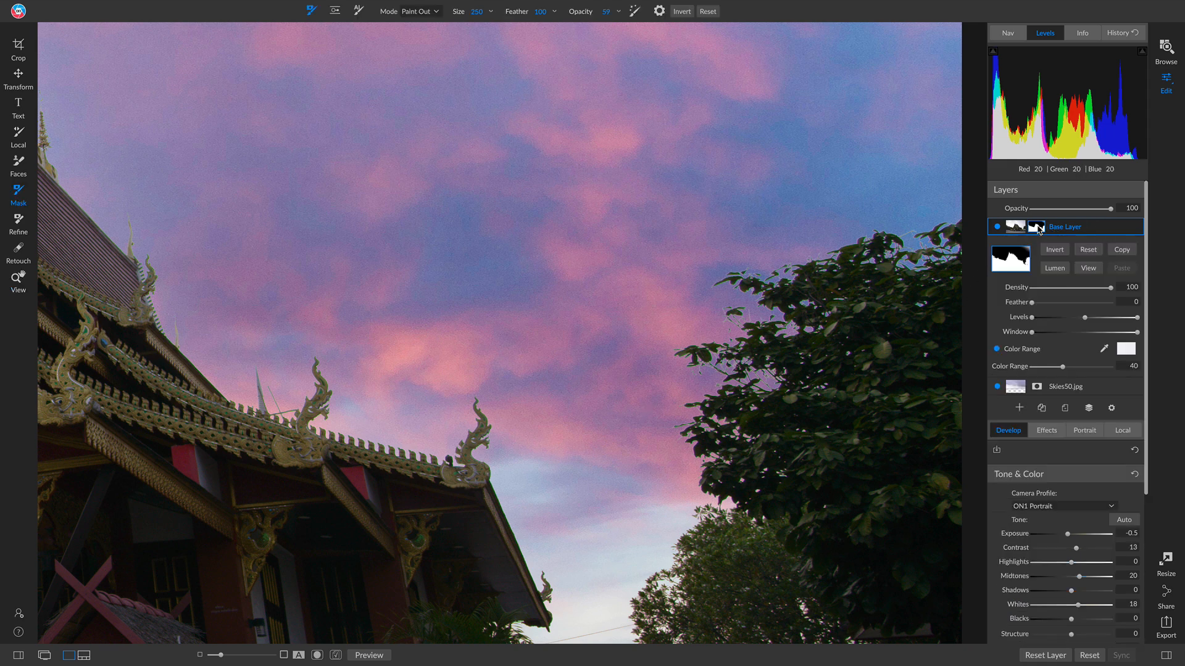
{"action": "left_click", "coordinate": [1095, 266]}
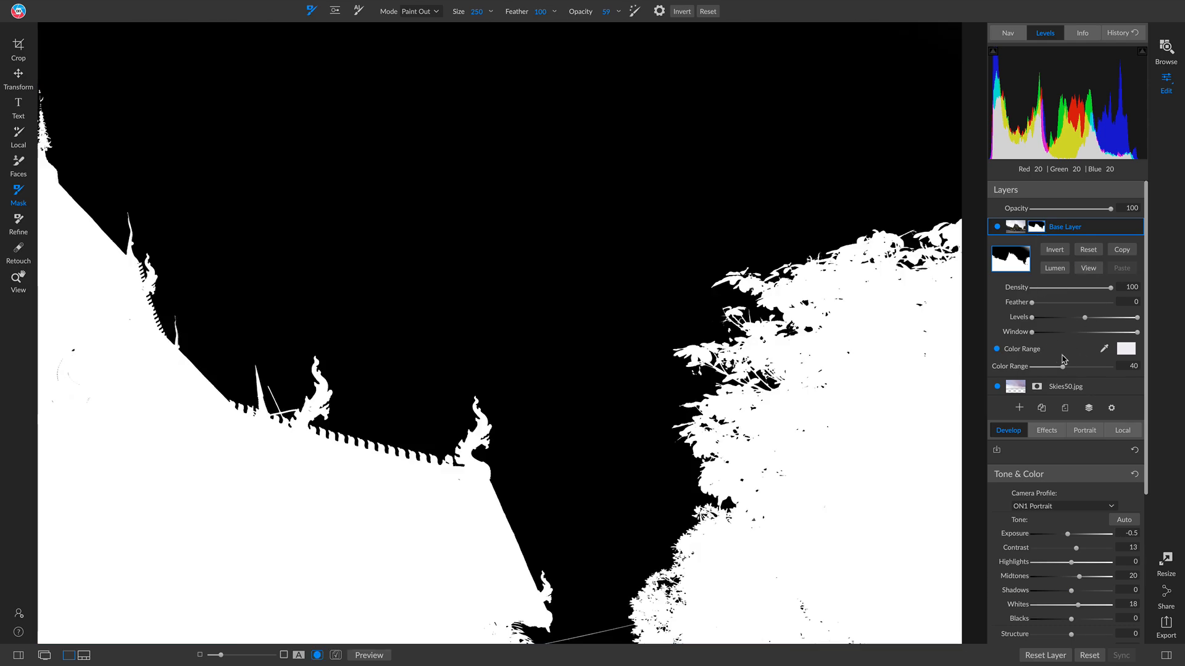
{"action": "left_click_drag", "start_coordinate": [1062, 368], "coordinate": [1073, 369]}
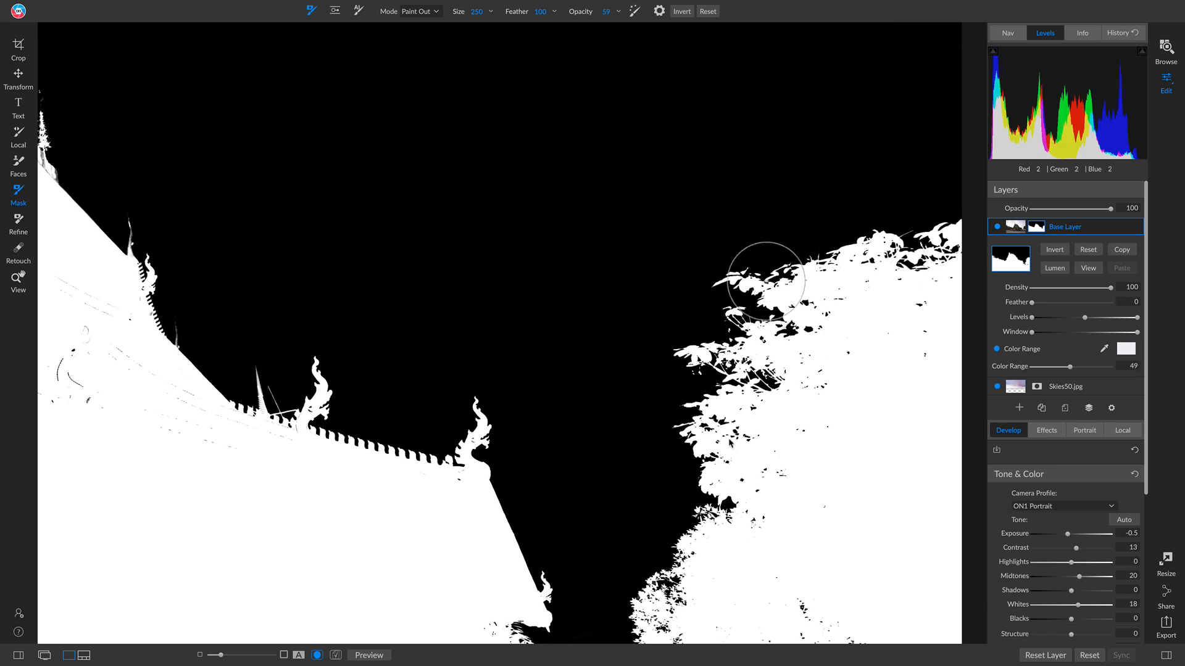
{"action": "left_click", "coordinate": [1090, 270]}
{"action": "key", "text": "z"}
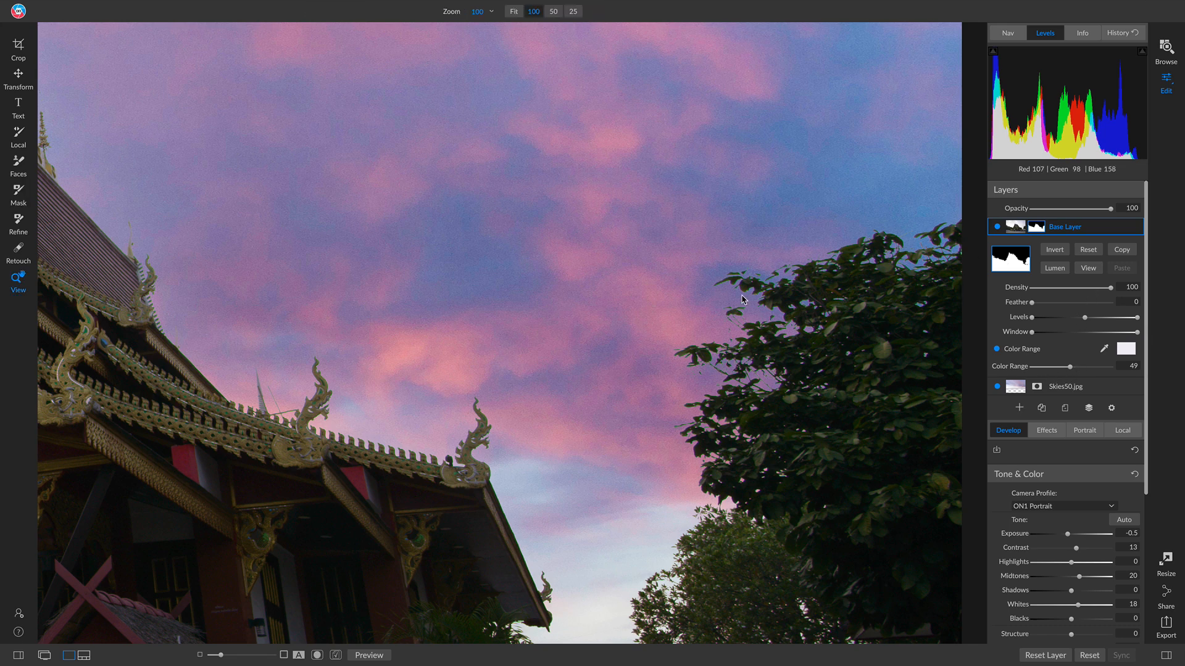
{"action": "key", "text": "ctrl+0"}
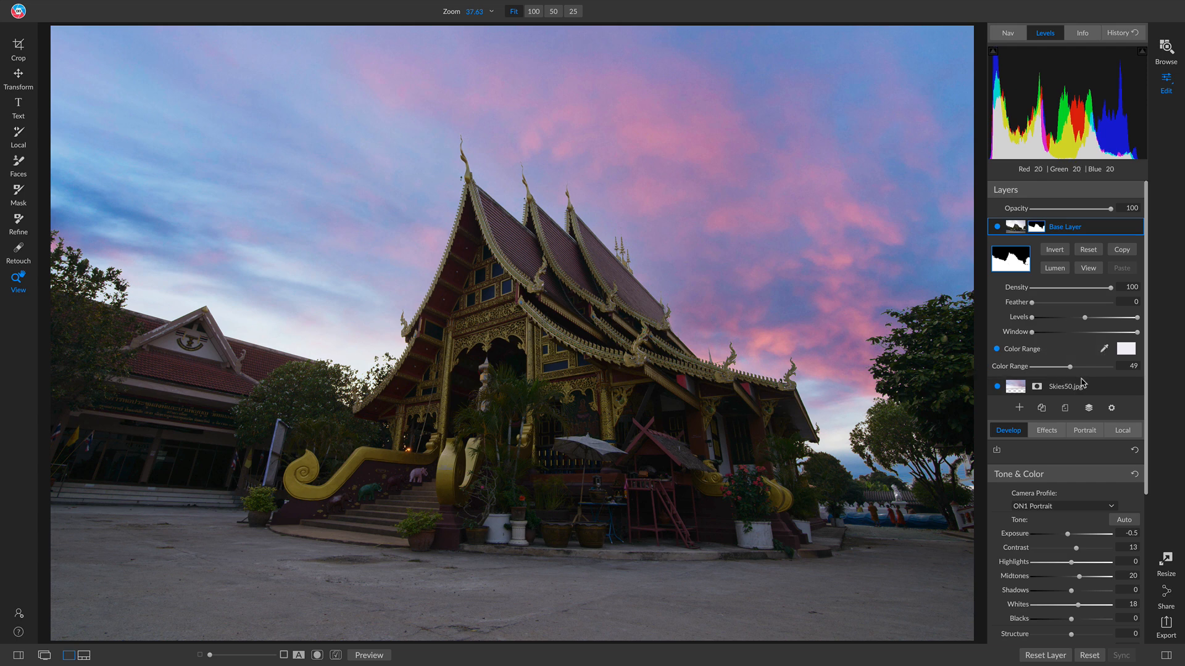
{"action": "left_click", "coordinate": [1036, 227]}
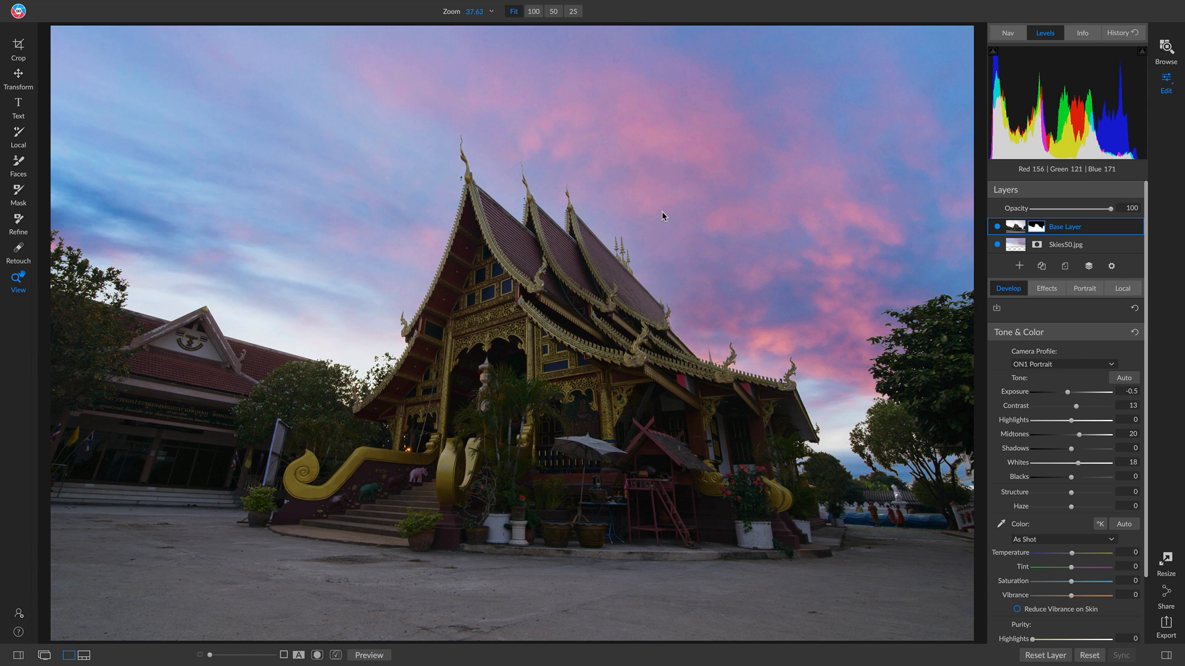
- Set the masking brush to Paint In mode with size 1900 and opacity 10
{"action": "key", "text": "b"}
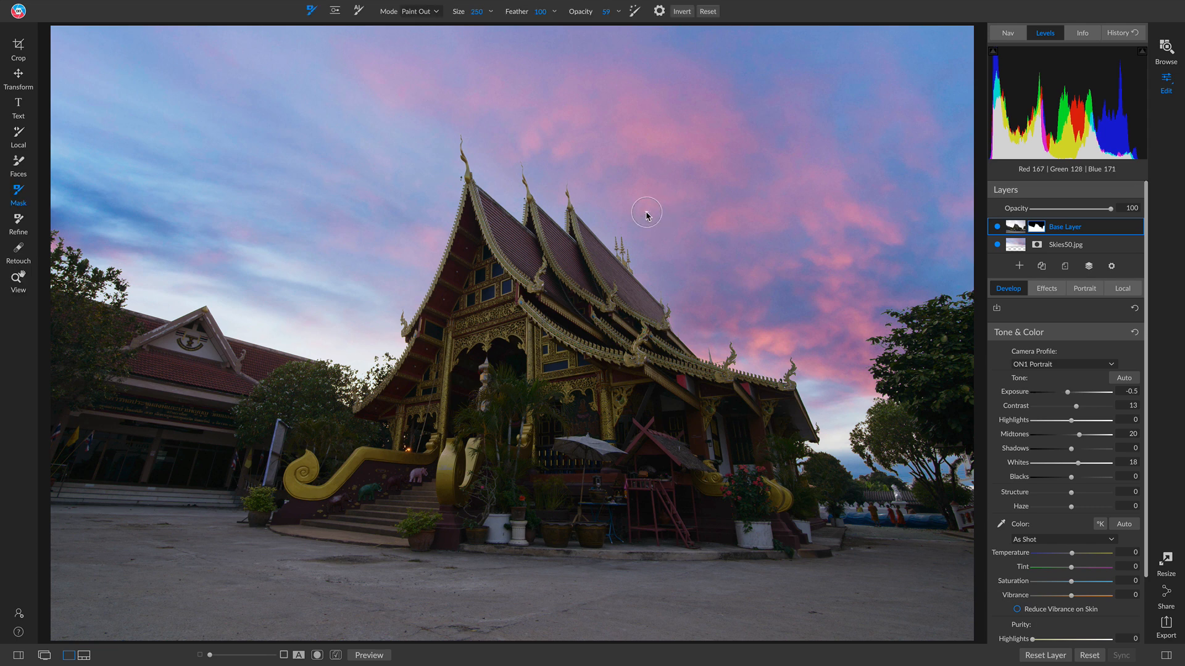
{"action": "scroll", "coordinate": [646, 214], "scroll_direction": "up", "scroll_amount": 10}
{"action": "key", "text": "]"}
{"action": "left_click_drag", "start_coordinate": [581, 15], "coordinate": [522, 23]}
{"action": "scroll", "coordinate": [374, 247], "scroll_direction": "up", "scroll_amount": 5}
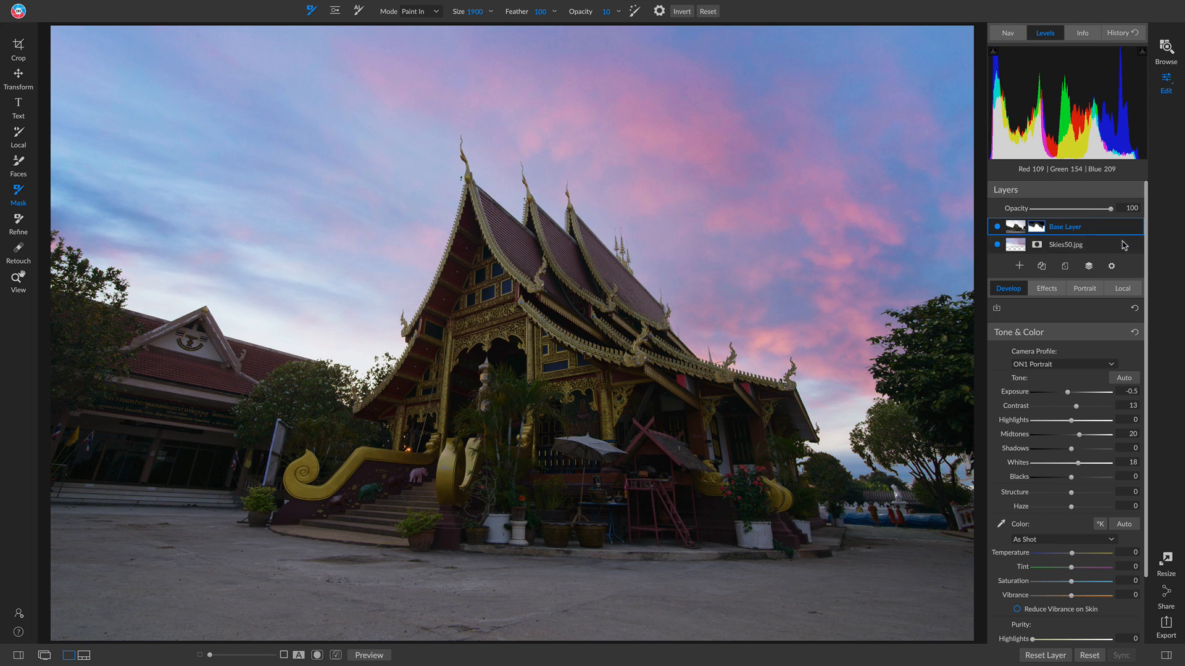
- Create a new stamped layer from the visible layers and rename it Composite
{"action": "right_click", "coordinate": [1098, 226]}
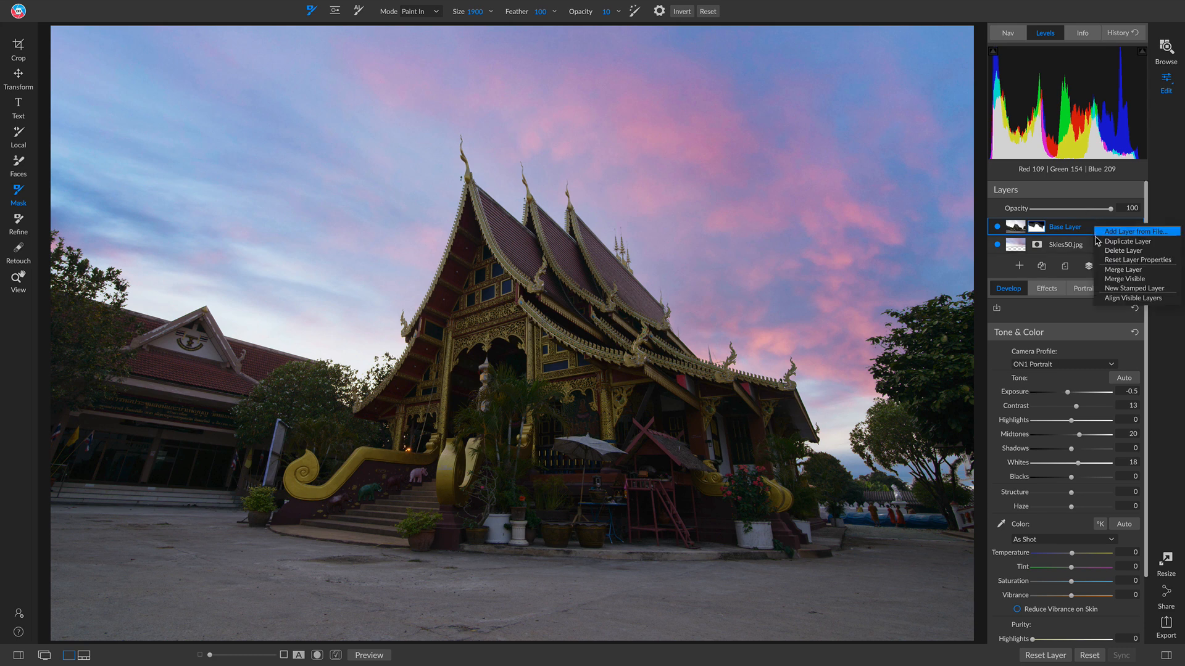
{"action": "left_click", "coordinate": [1129, 289]}
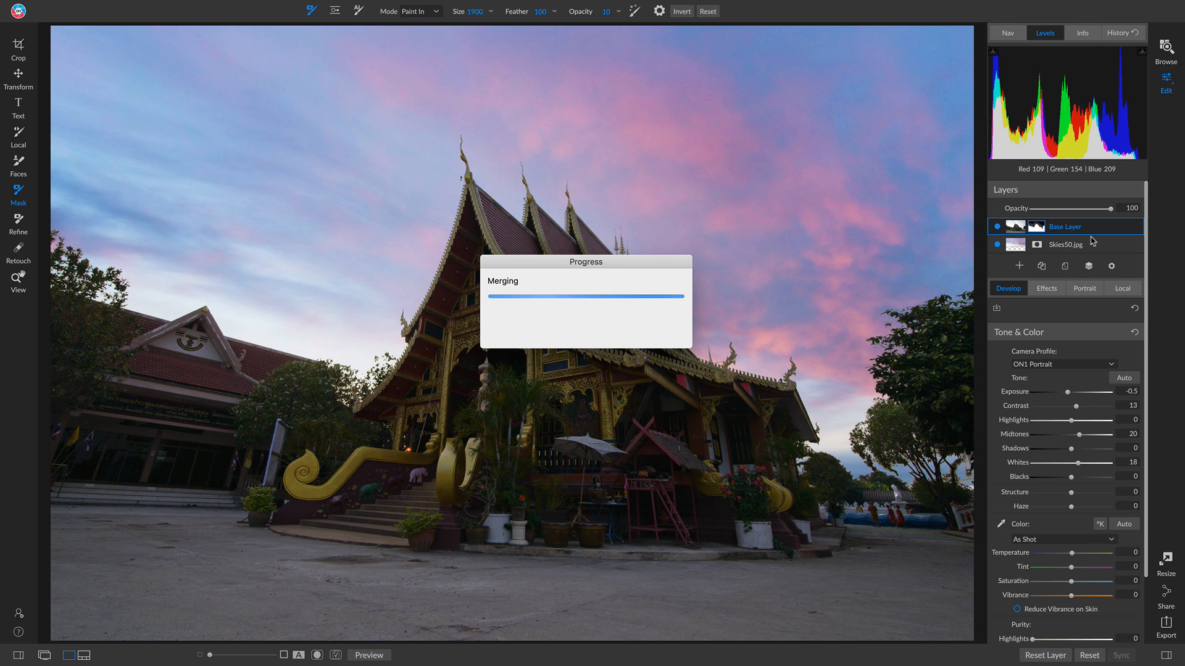
{"action": "left_click", "coordinate": [996, 245]}
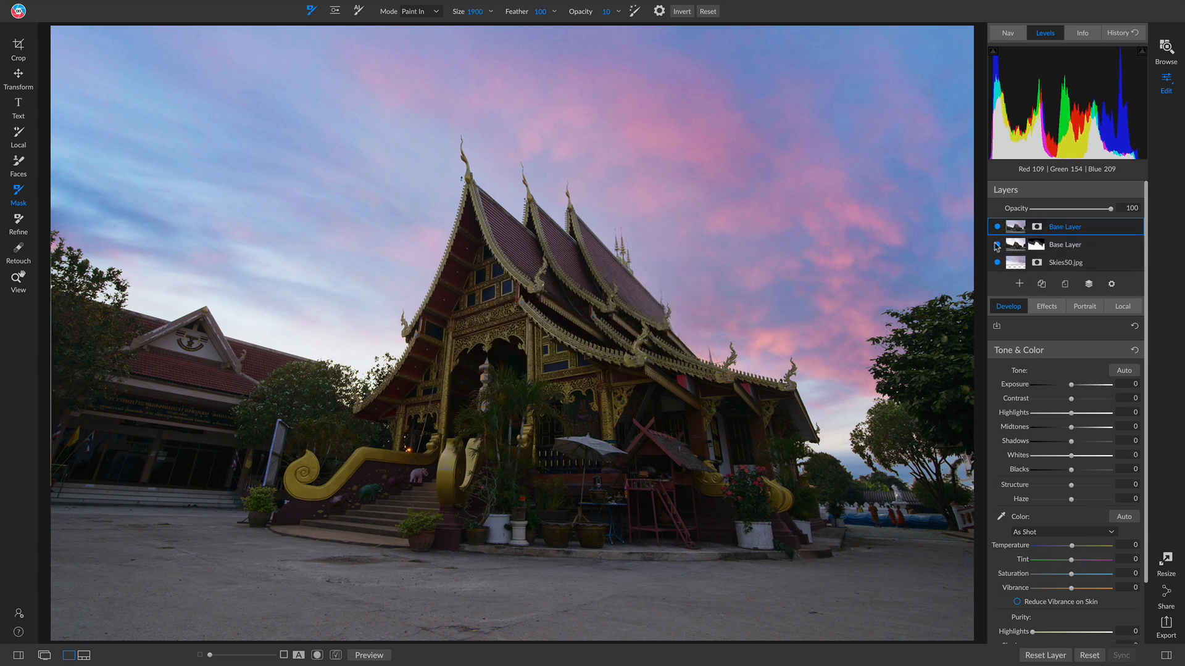
{"action": "left_click", "coordinate": [997, 244]}
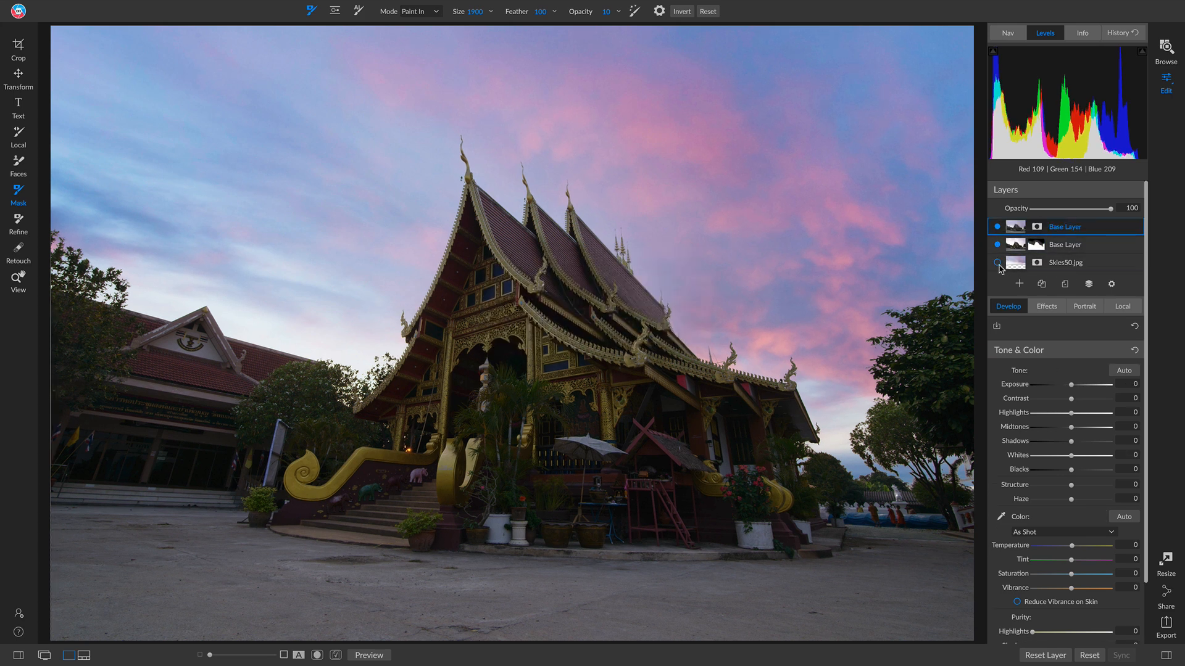
{"action": "double_click", "coordinate": [1070, 229]}
{"action": "type", "text": "composite"}
{"action": "key", "text": "Return"}
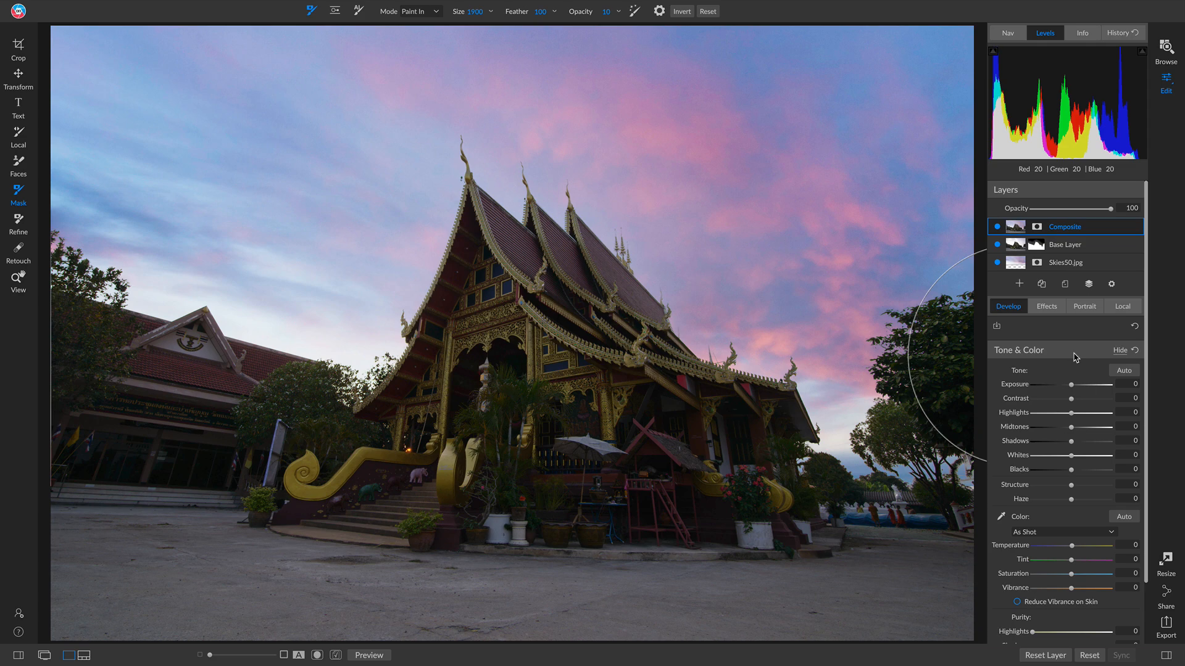
- Add a LUTs filter to the Composite layer and apply the Insight LUT
{"action": "left_click_drag", "start_coordinate": [1072, 384], "coordinate": [1066, 385]}
{"action": "double_click", "coordinate": [1007, 385]}
{"action": "left_click", "coordinate": [1049, 308]}
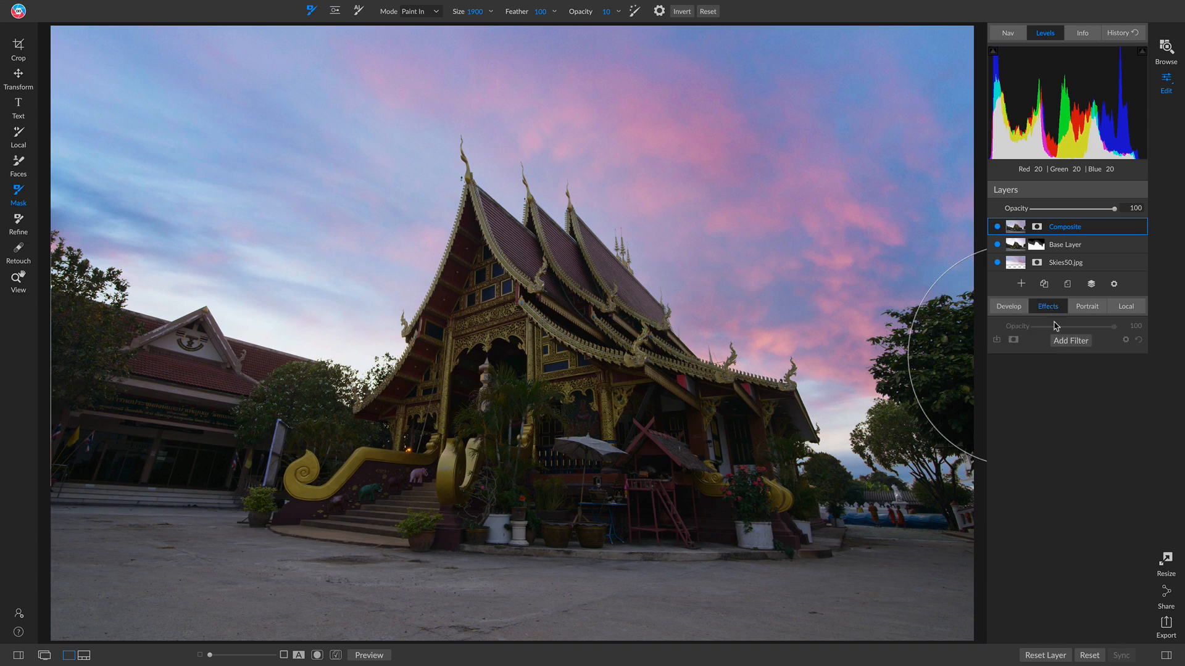
{"action": "left_click", "coordinate": [1066, 343]}
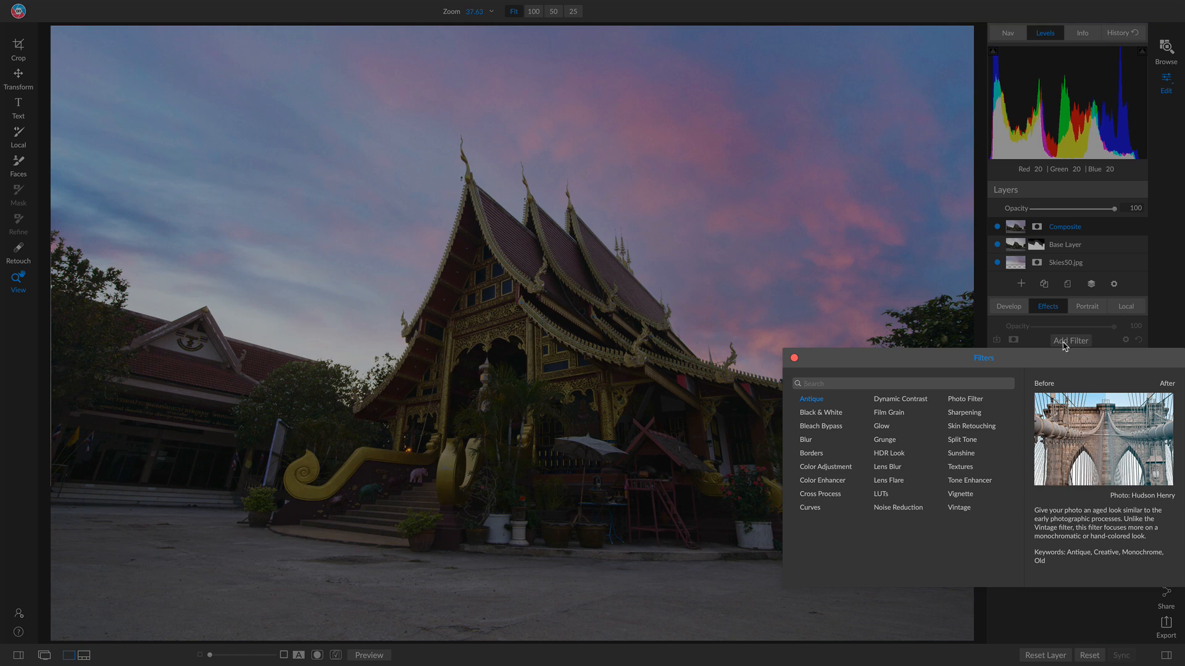
{"action": "left_click", "coordinate": [901, 496]}
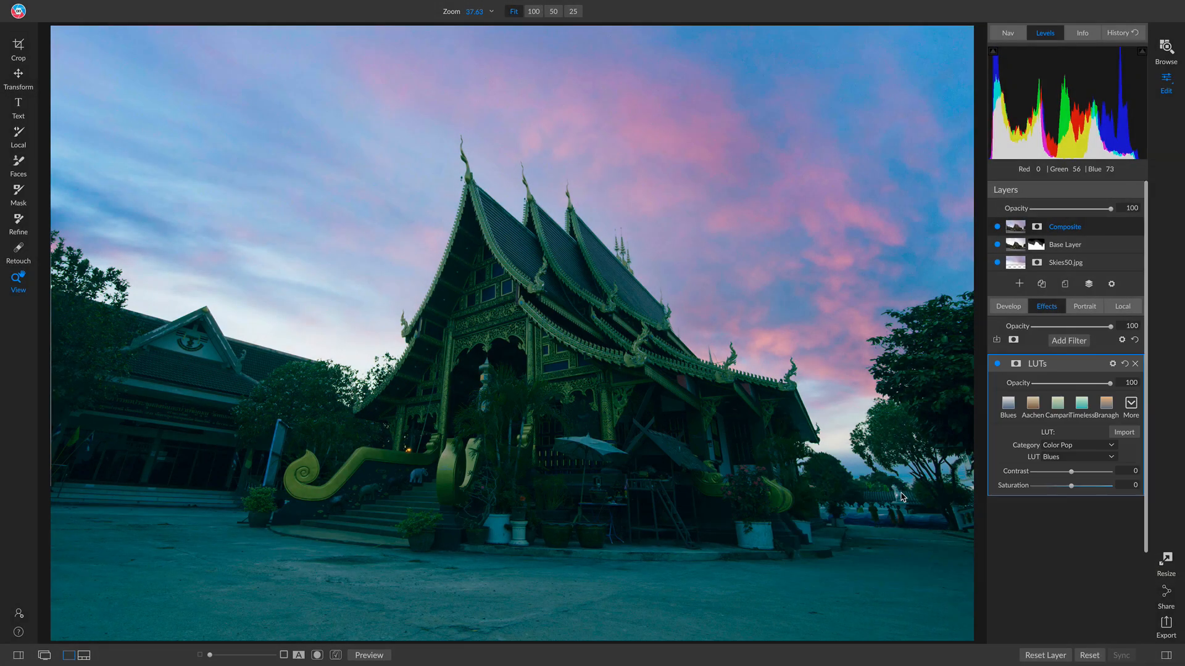
{"action": "left_click", "coordinate": [1134, 405]}
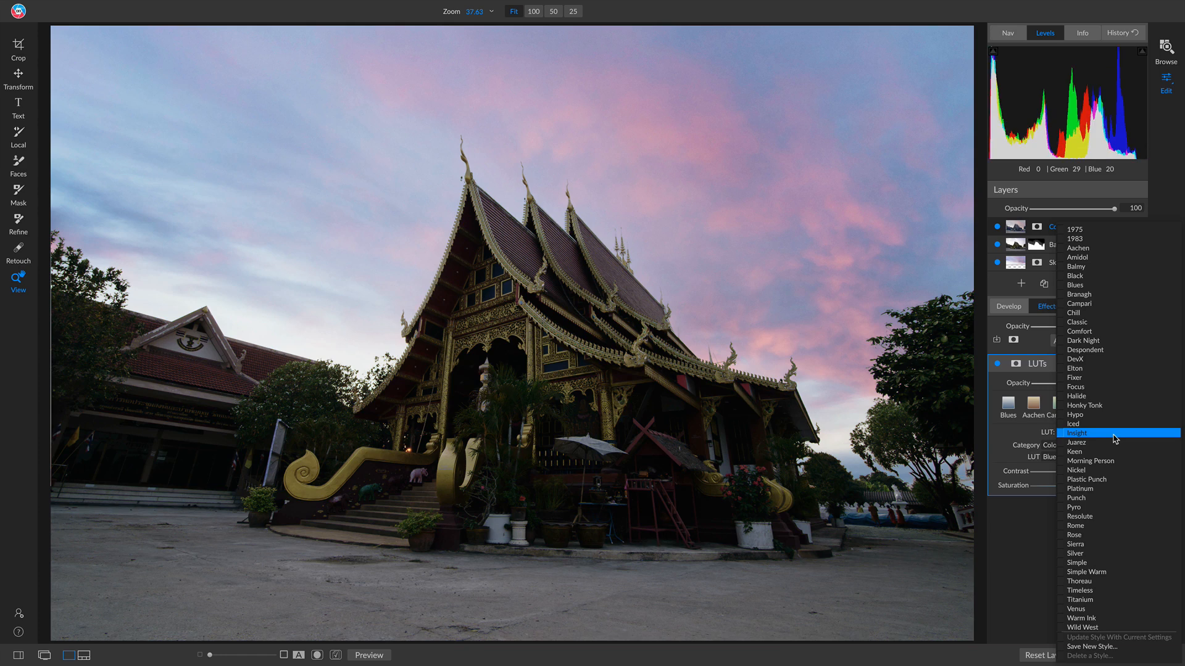
{"action": "left_click", "coordinate": [1090, 436]}
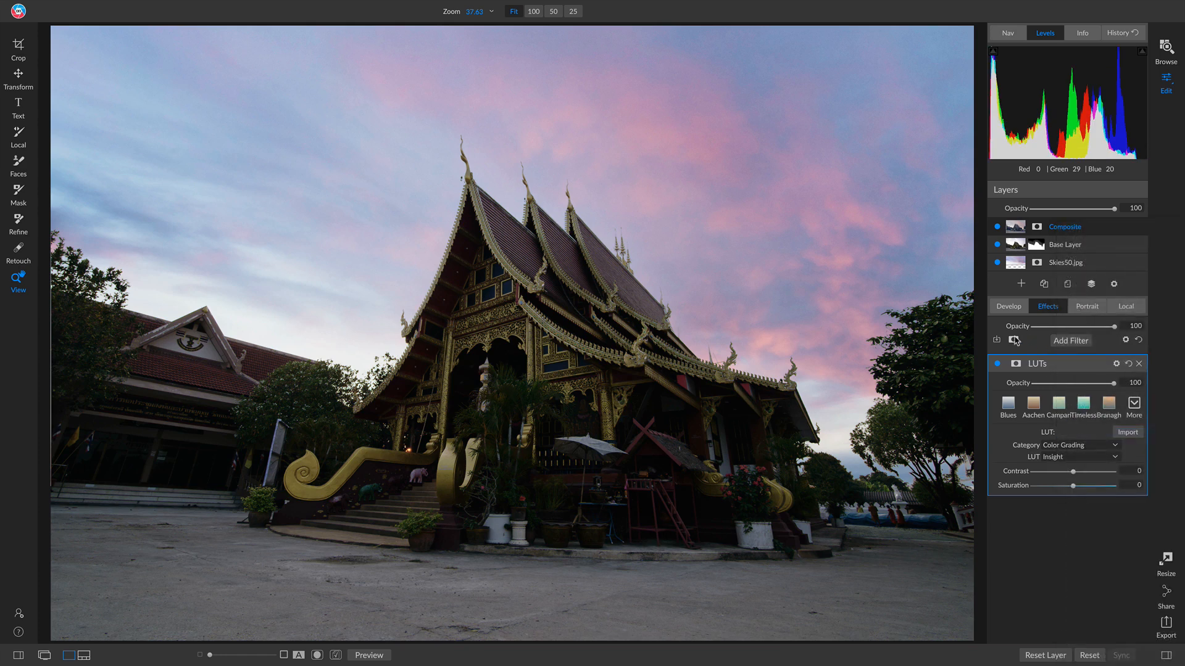
- Compare the image with and without the Insight LUT, and change the LUT to Rome
{"action": "left_click", "coordinate": [994, 366]}
{"action": "left_click", "coordinate": [995, 365]}
{"action": "key", "text": "backslash"}
{"action": "key", "text": "backslash"}
{"action": "left_click", "coordinate": [1136, 410]}
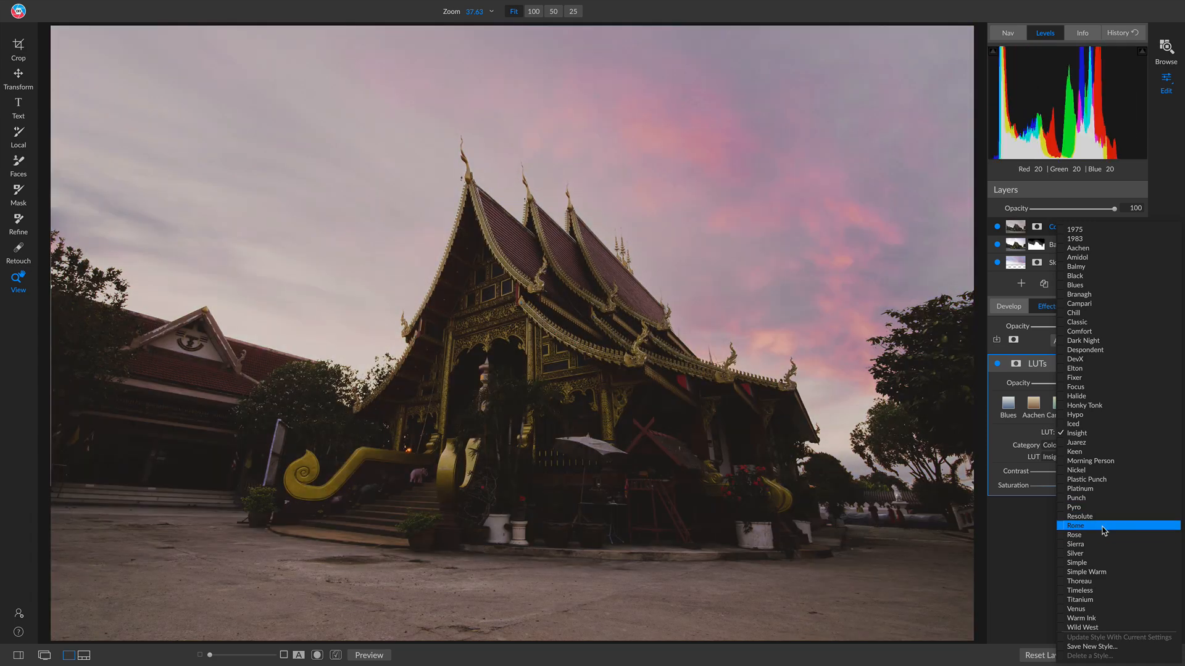
{"action": "left_click", "coordinate": [1104, 530]}
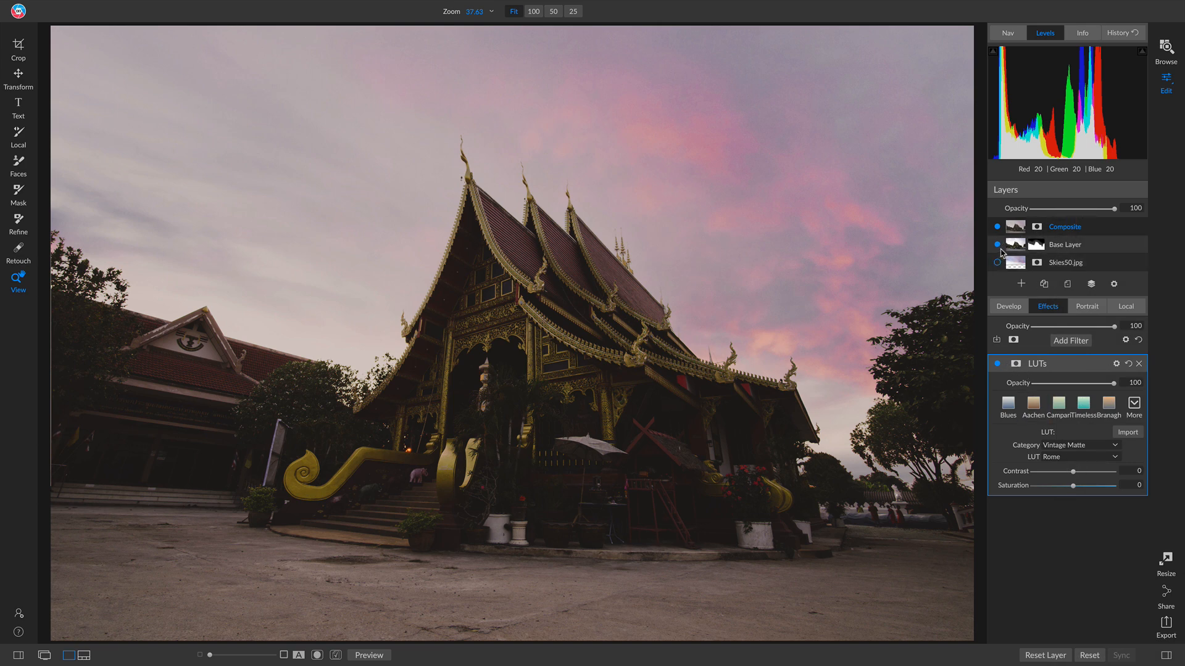
- Reset the Base Layer's mask and toggle the Composite layer's visibility to compare the original photo with the edit
{"action": "right_click", "coordinate": [1039, 249]}
{"action": "left_click", "coordinate": [1075, 283]}
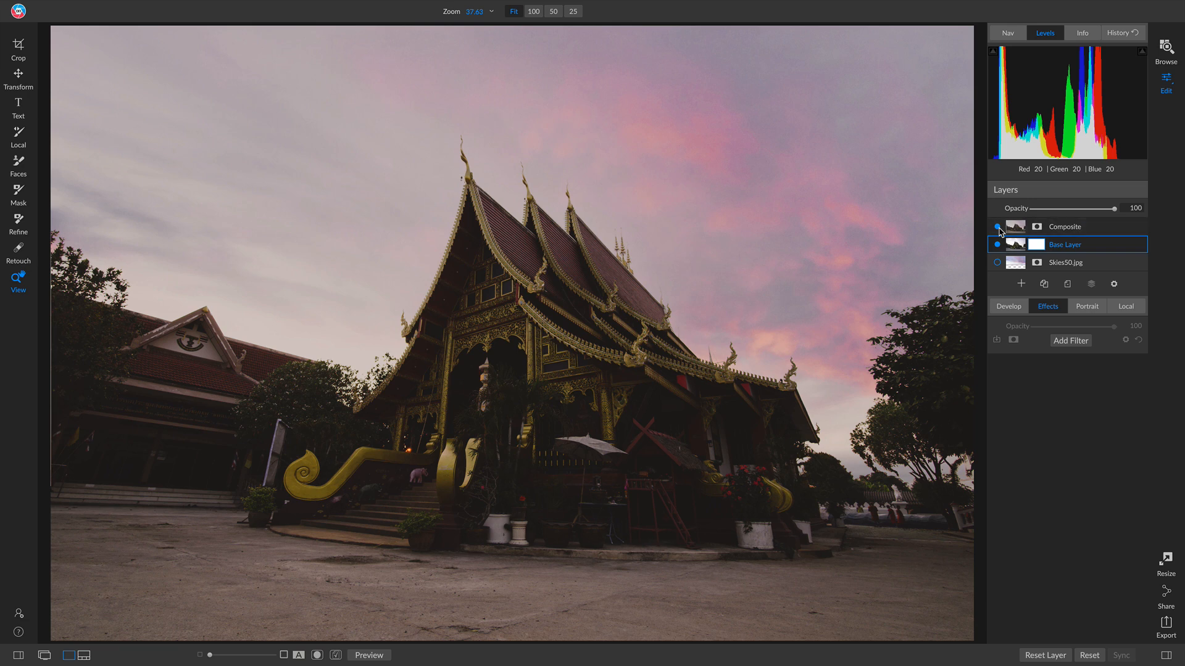
{"action": "left_click", "coordinate": [998, 227]}
{"action": "left_click", "coordinate": [998, 227]}
{"action": "left_click", "coordinate": [998, 227]}
{"action": "left_click", "coordinate": [998, 227]}
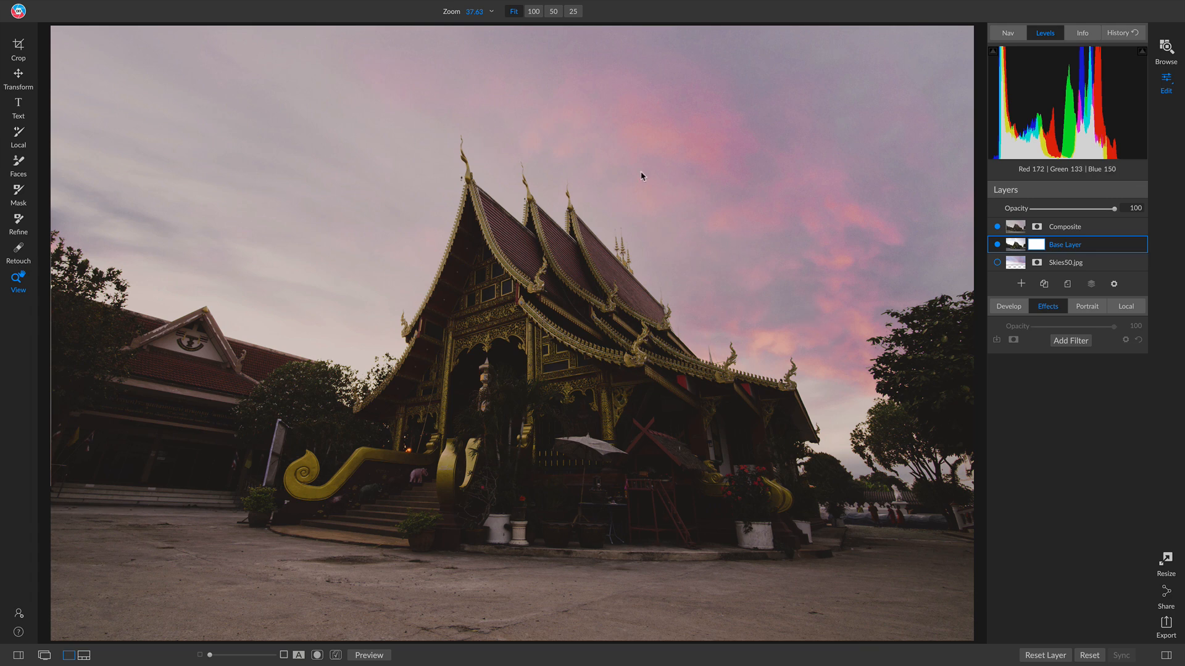
{"action": "left_click", "coordinate": [996, 227]}
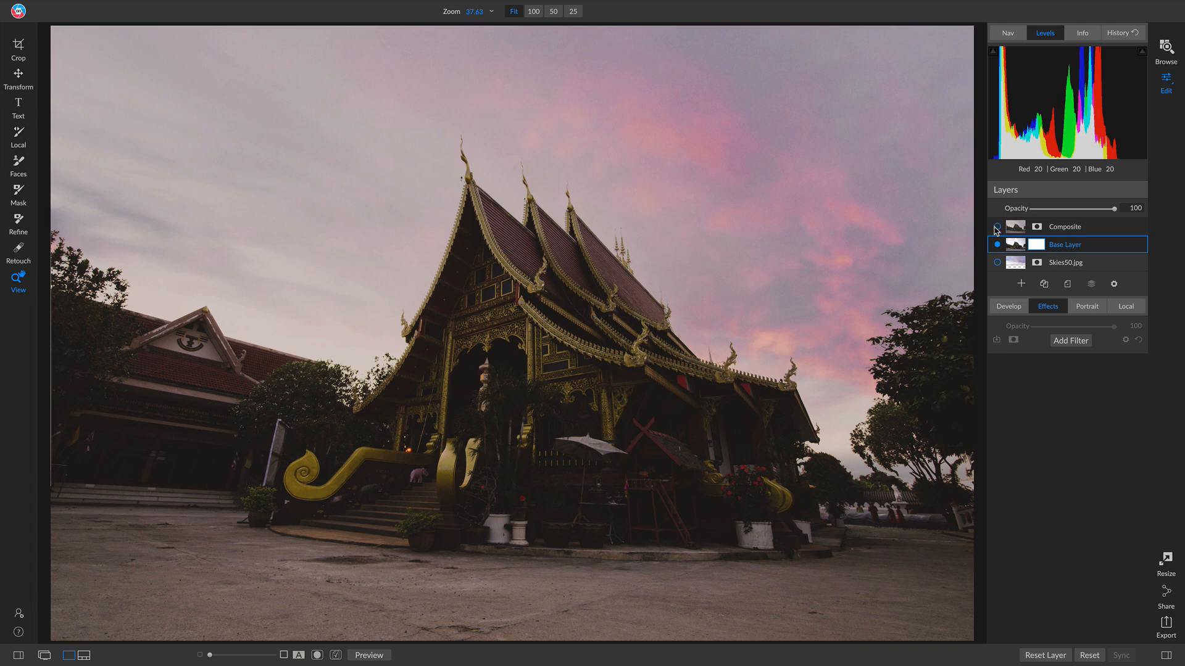
{"action": "left_click", "coordinate": [996, 227]}
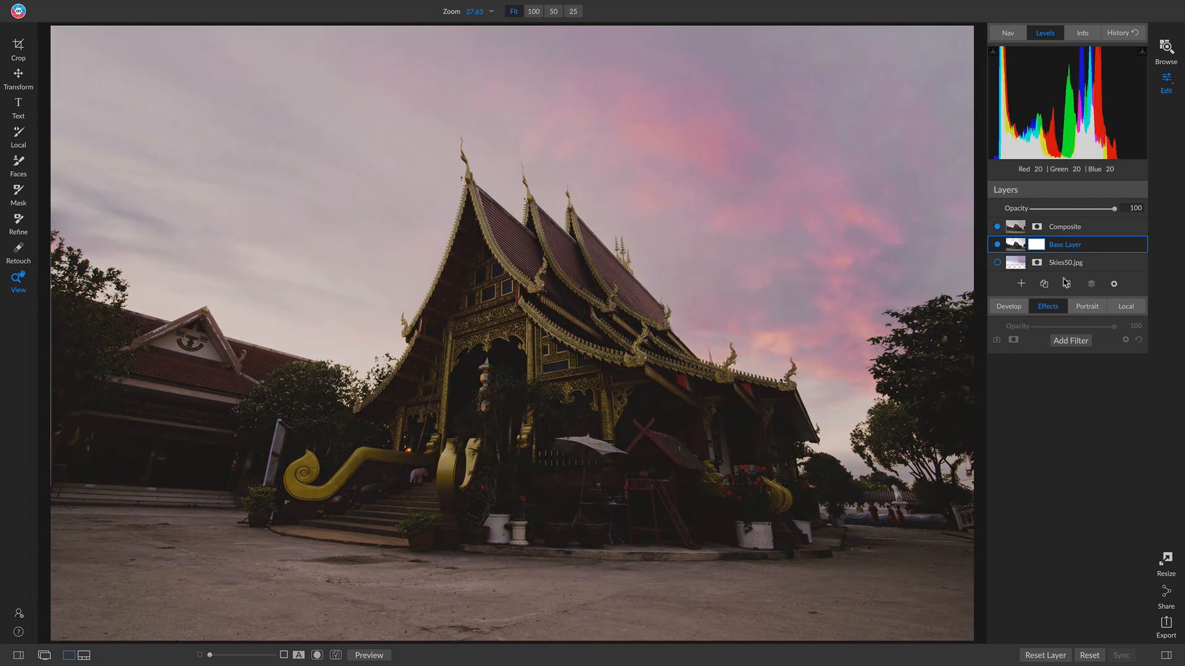
- Change the Composite layer's LUT to Thoreau and compare the image with the filter off and on
{"action": "left_click", "coordinate": [1098, 343]}
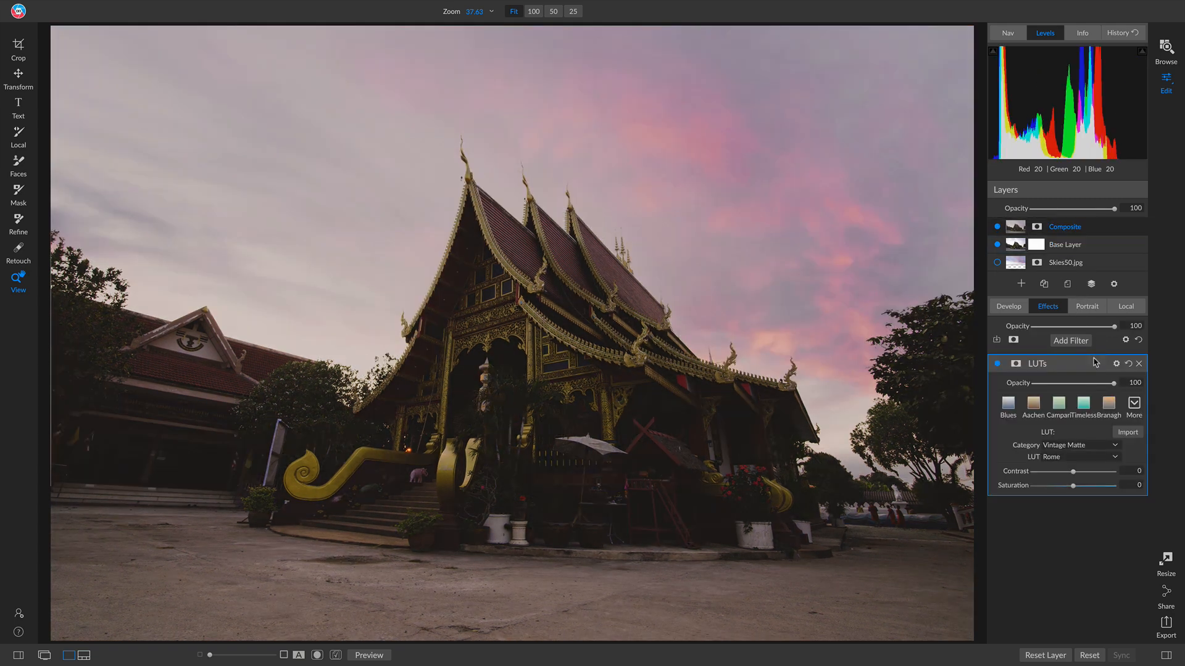
{"action": "left_click", "coordinate": [1134, 408]}
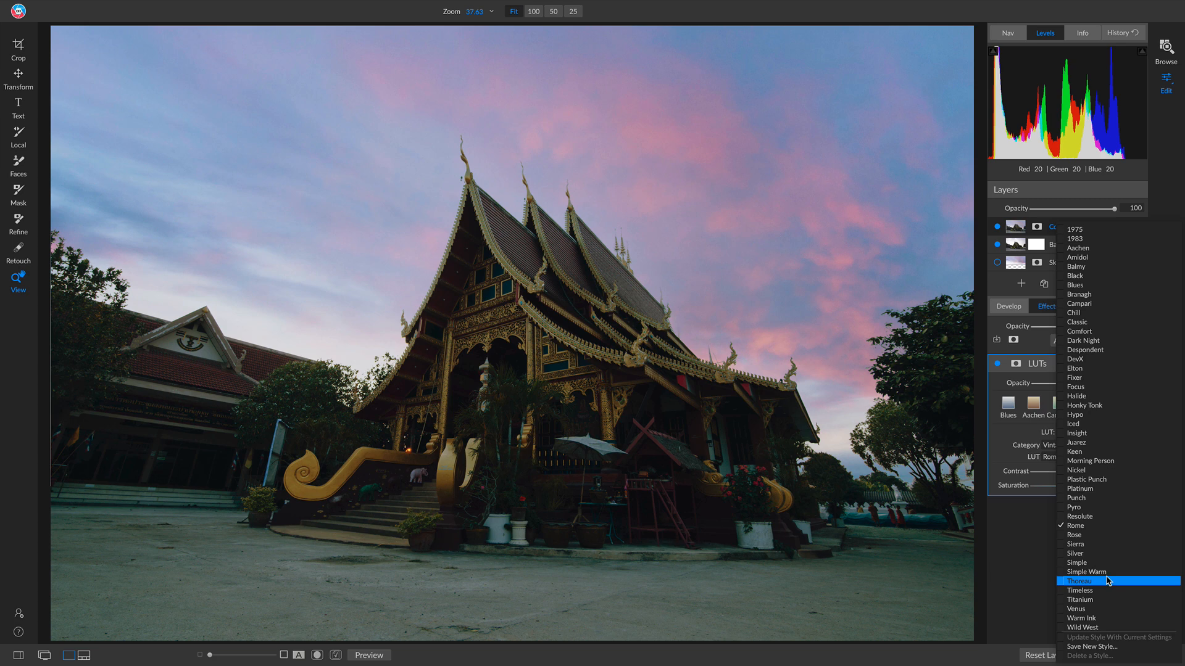
{"action": "left_click", "coordinate": [1108, 581]}
{"action": "left_click", "coordinate": [997, 364]}
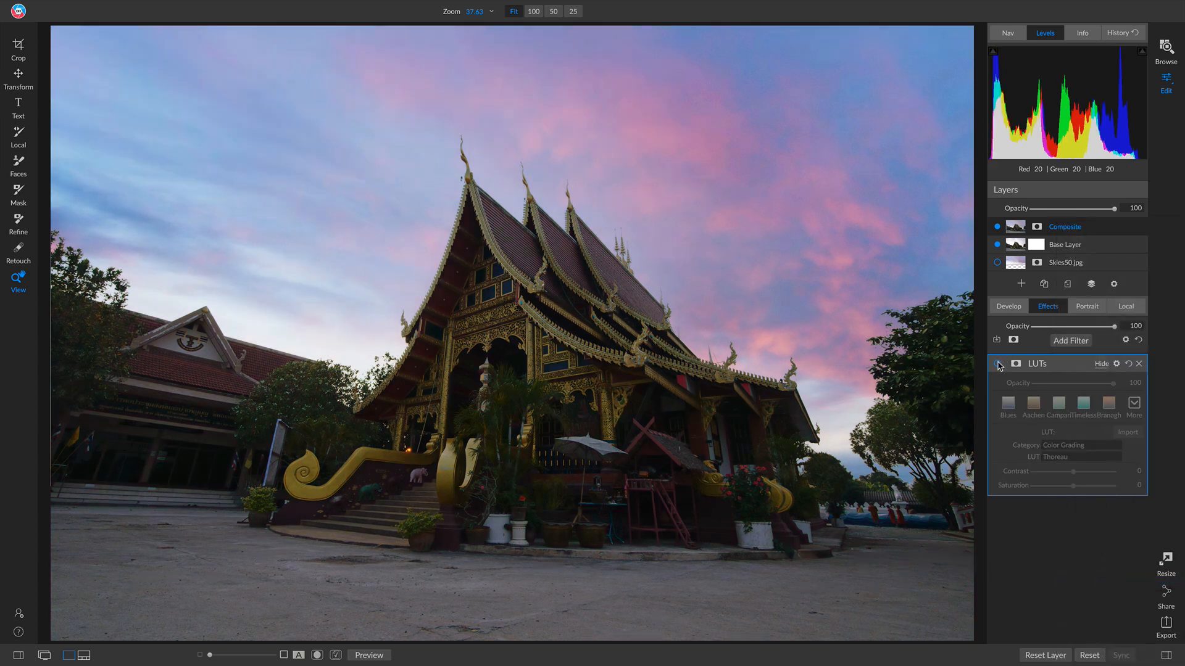
{"action": "left_click", "coordinate": [998, 364]}
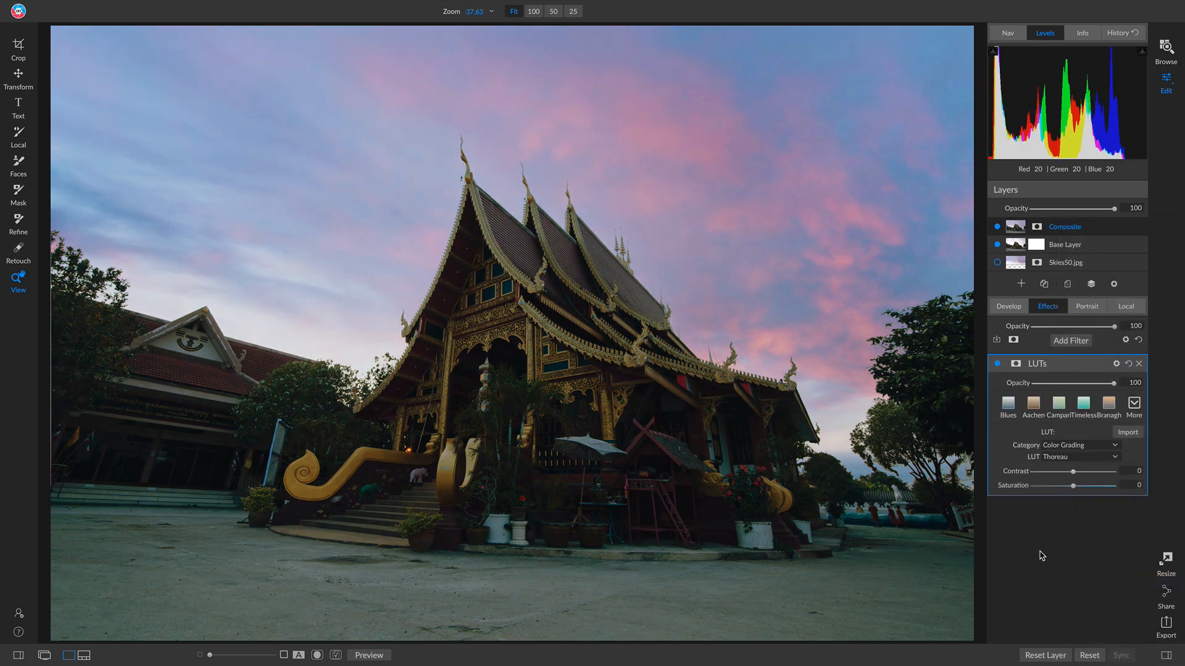